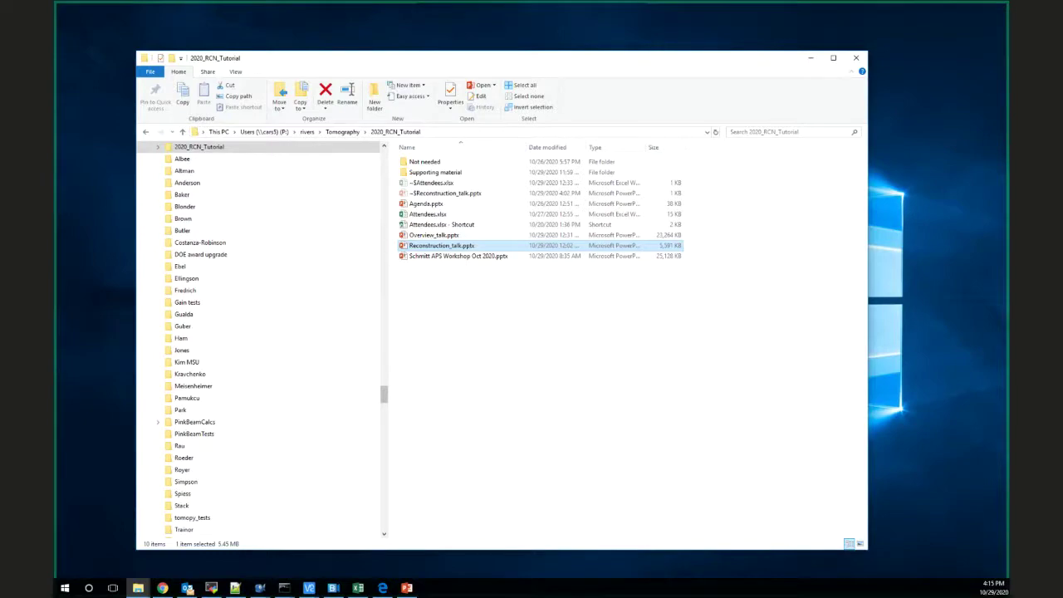
Step: Switch to the VNC Viewer remote desktop and bring its two folder windows into view
key("alt+Tab")
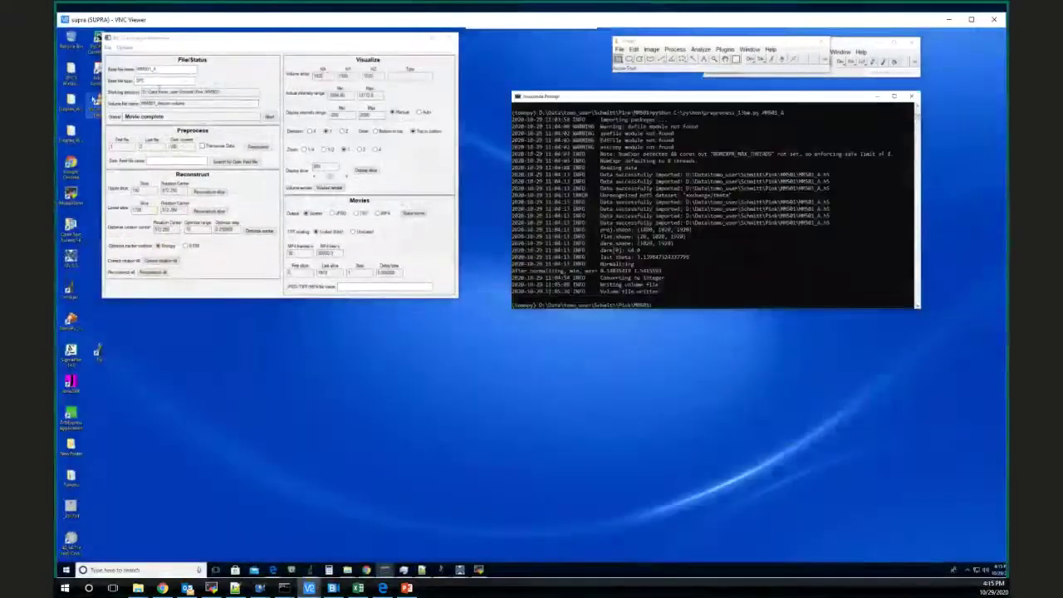
left_click_drag(228, 24, 229, 19)
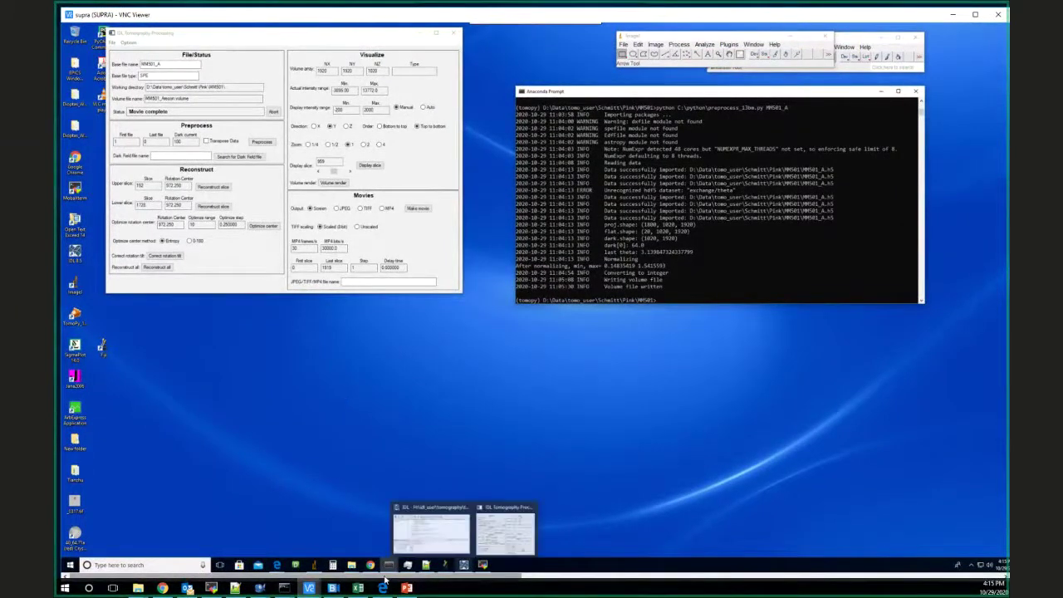
left_click_drag(395, 579, 794, 579)
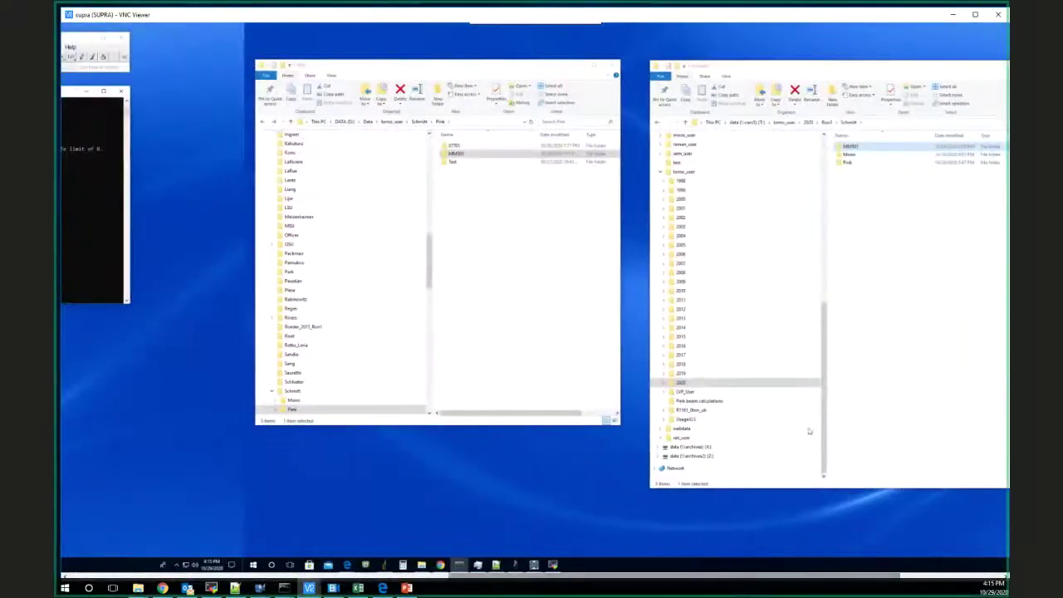
Step: Examine the MM501 folder inside Pink on both the server drive and the local data drive
double_click(844, 164)
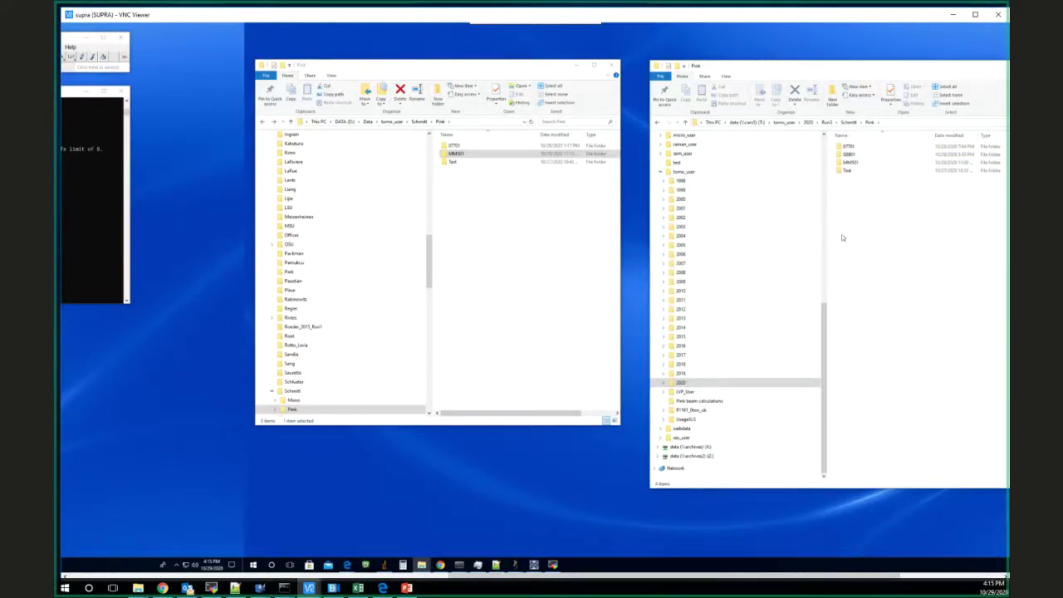
left_click(828, 123)
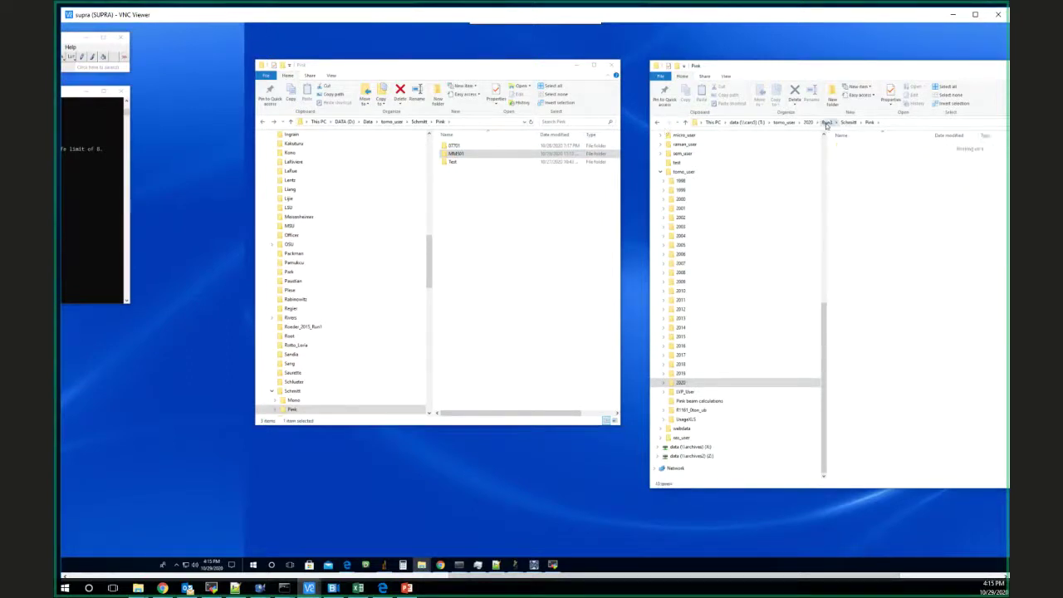
double_click(852, 187)
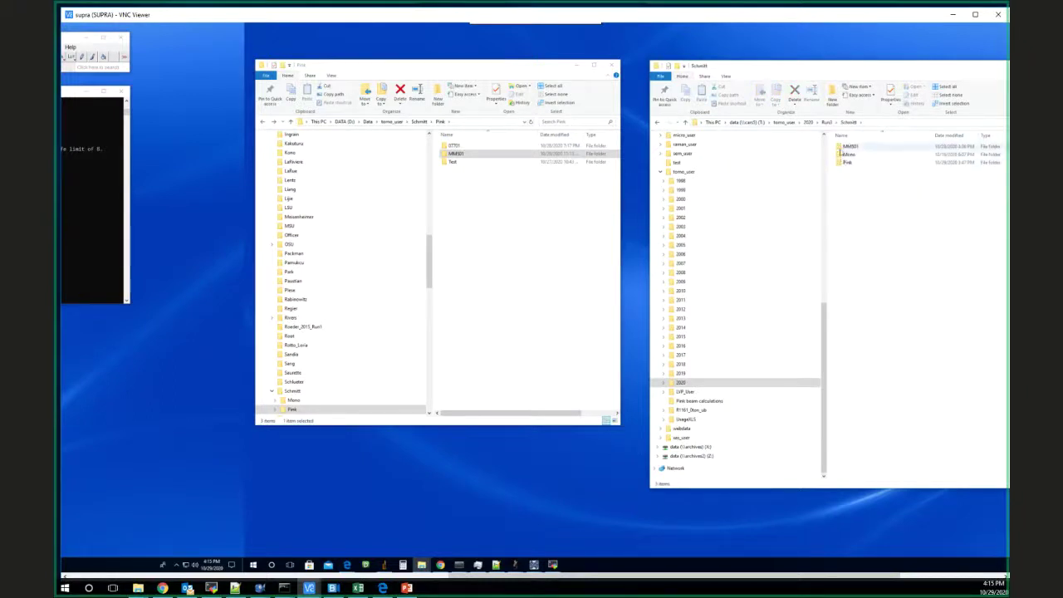
double_click(845, 162)
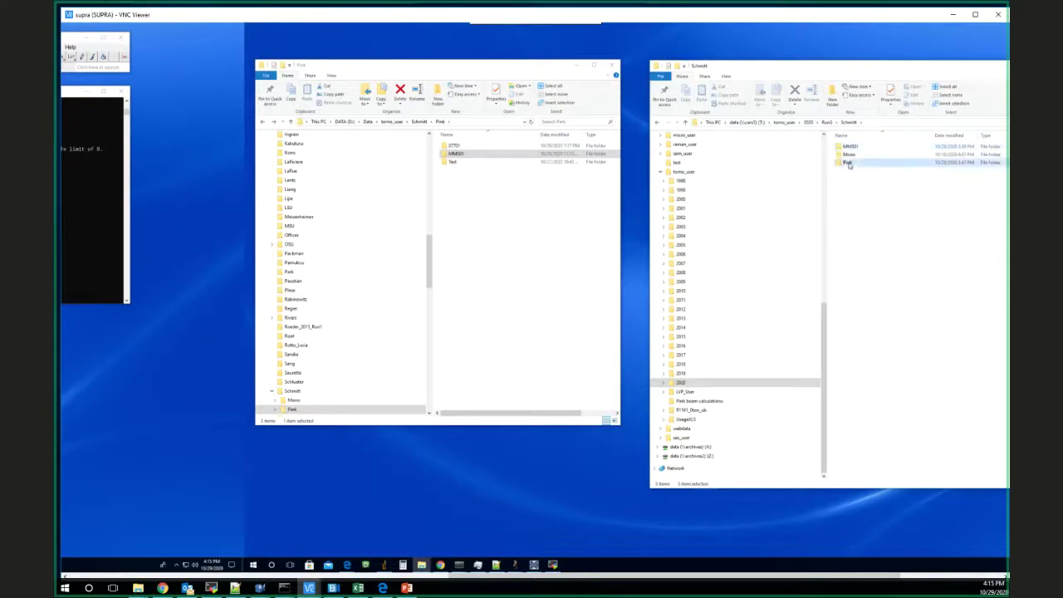
double_click(849, 163)
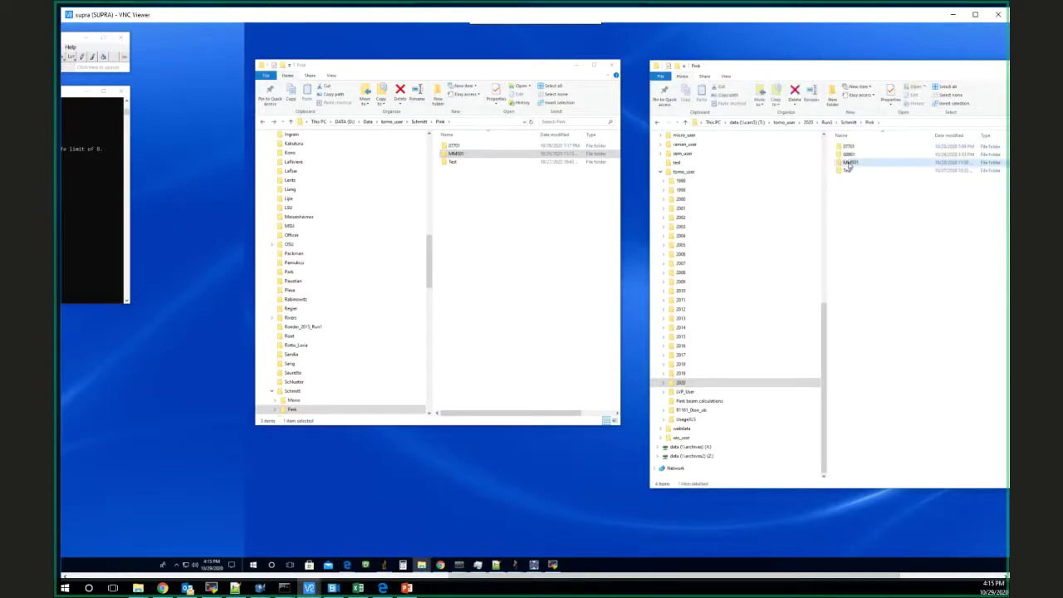
left_click(658, 123)
double_click(444, 156)
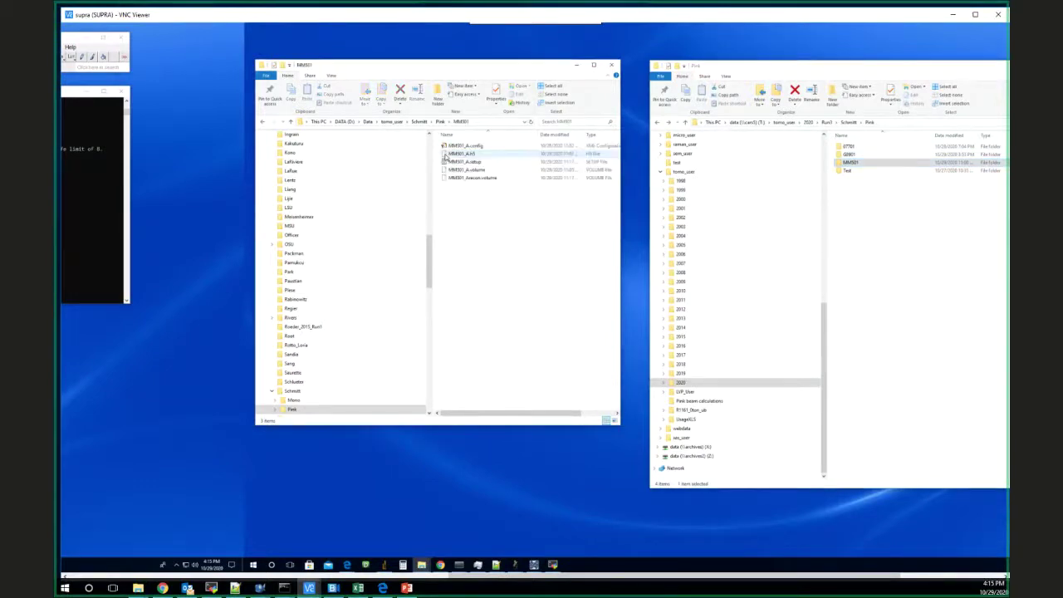
left_click(262, 122)
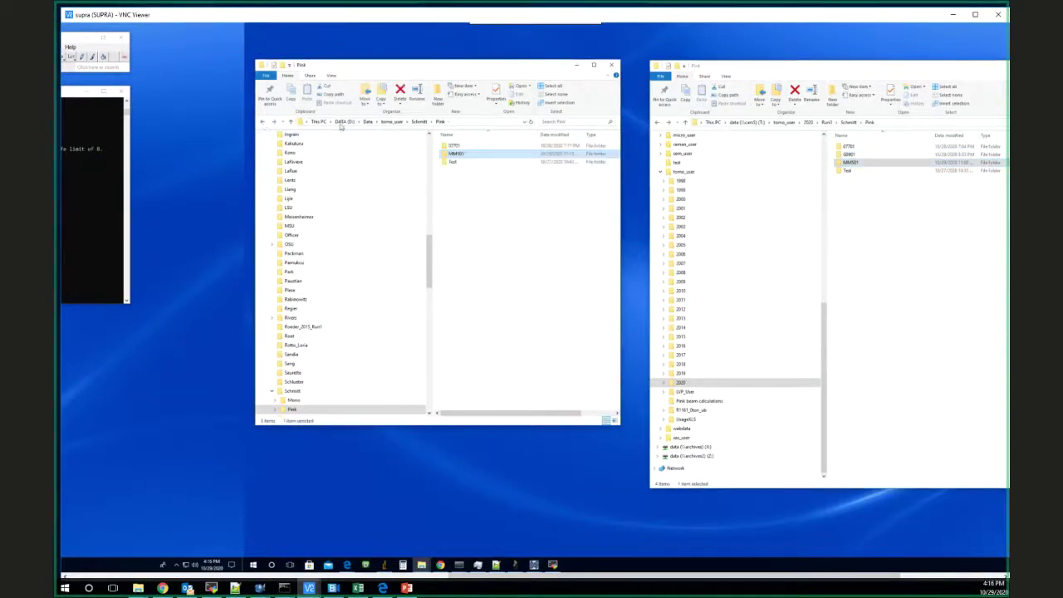
Step: Try to rename the local MM501 folder inside Pink by adding a suffix
left_click(471, 156)
type("_high")
key("Return")
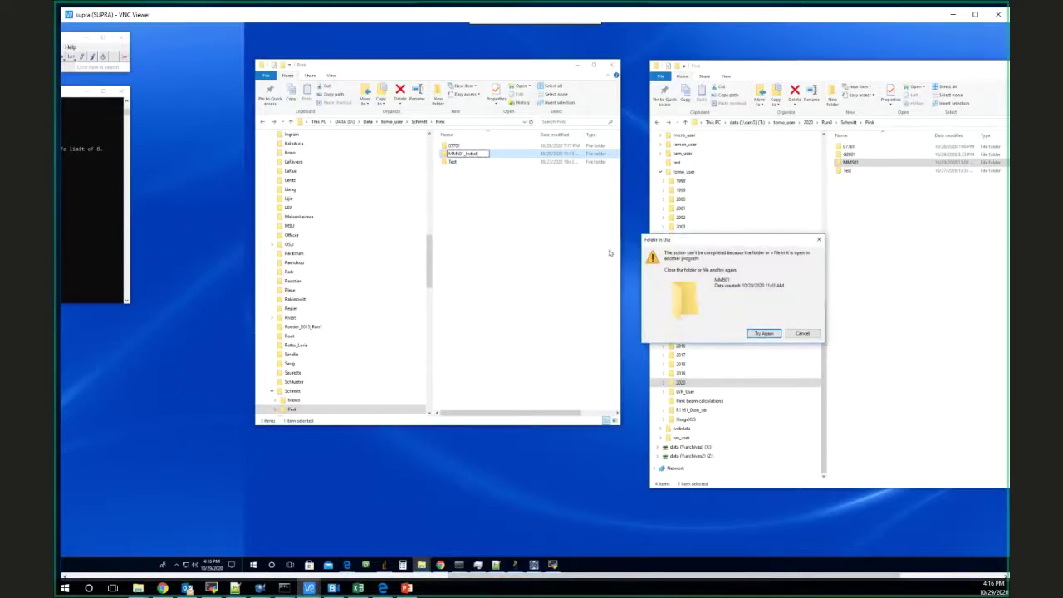
left_click(803, 333)
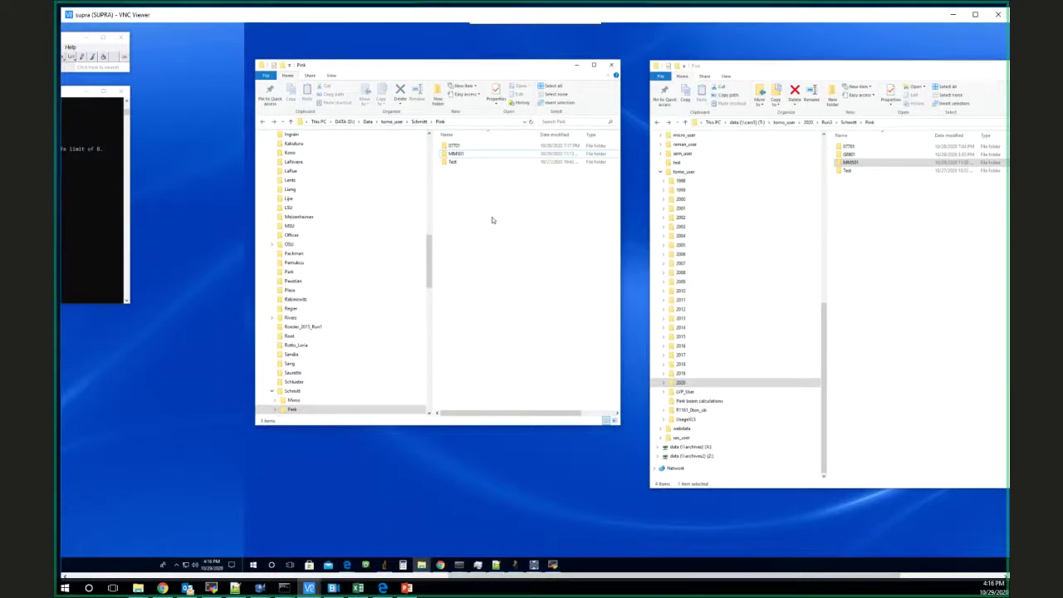
Step: Copy the MM501 folder from the server's Pink folder into the parent of the local Pink folder
left_click(419, 121)
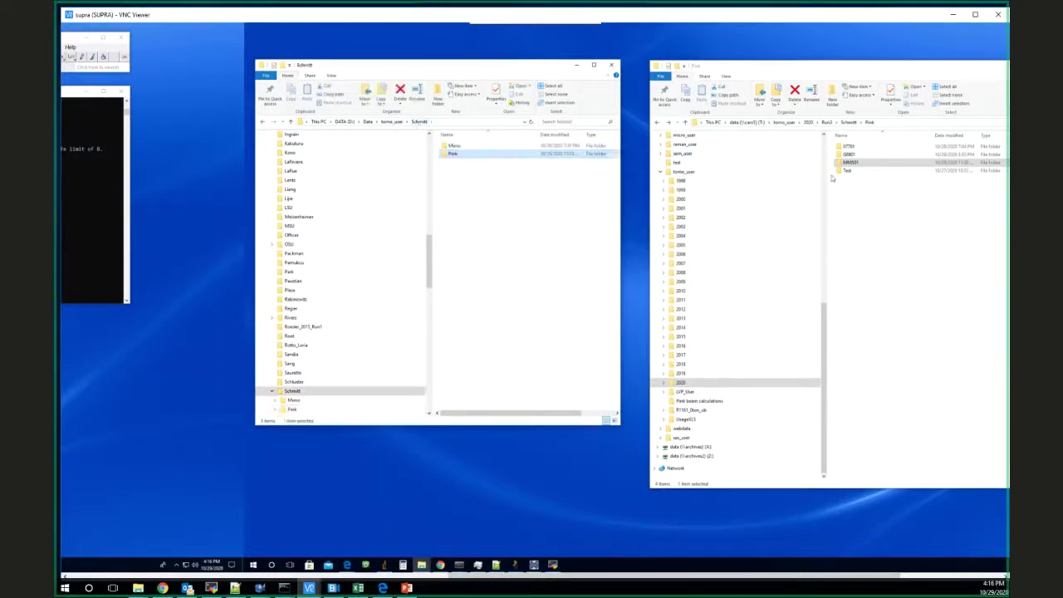
left_click_drag(839, 164, 539, 228)
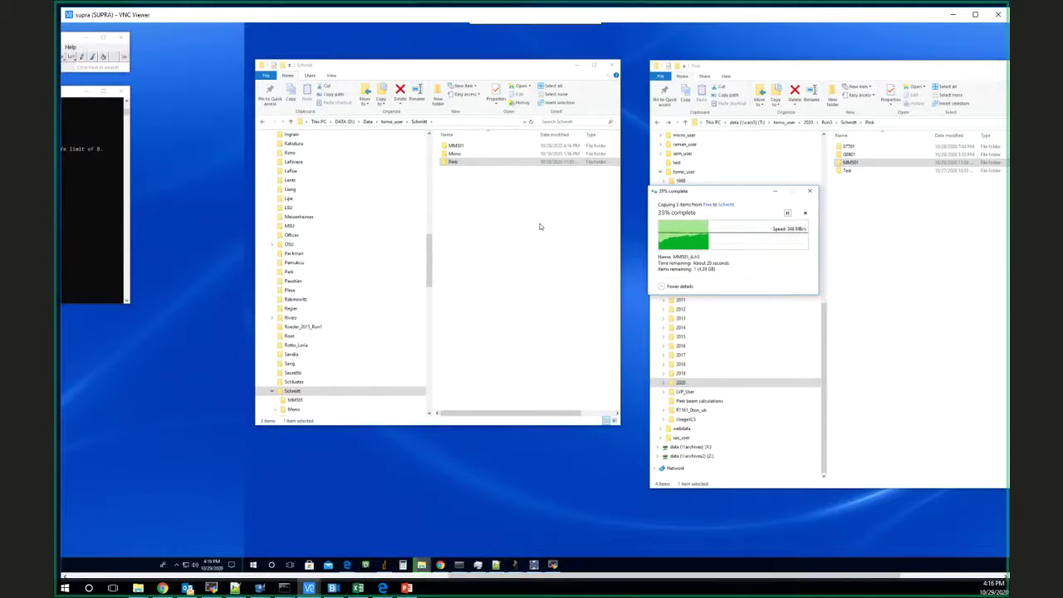
Step: Compare the contents of the server's MM501 folder inside Pink with the MM501 folder one level above
double_click(847, 165)
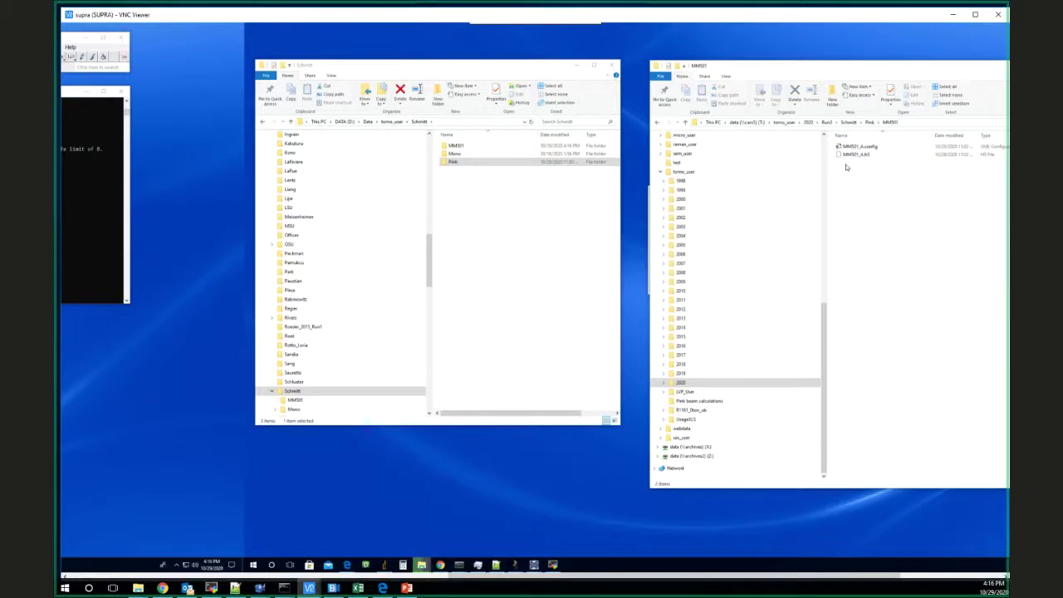
left_click(850, 122)
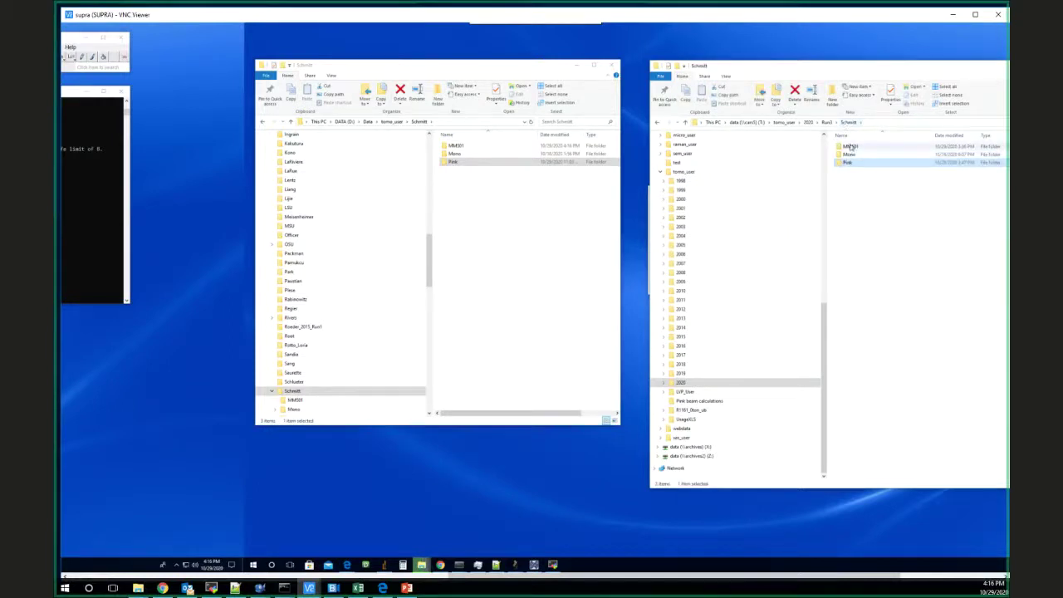
double_click(850, 146)
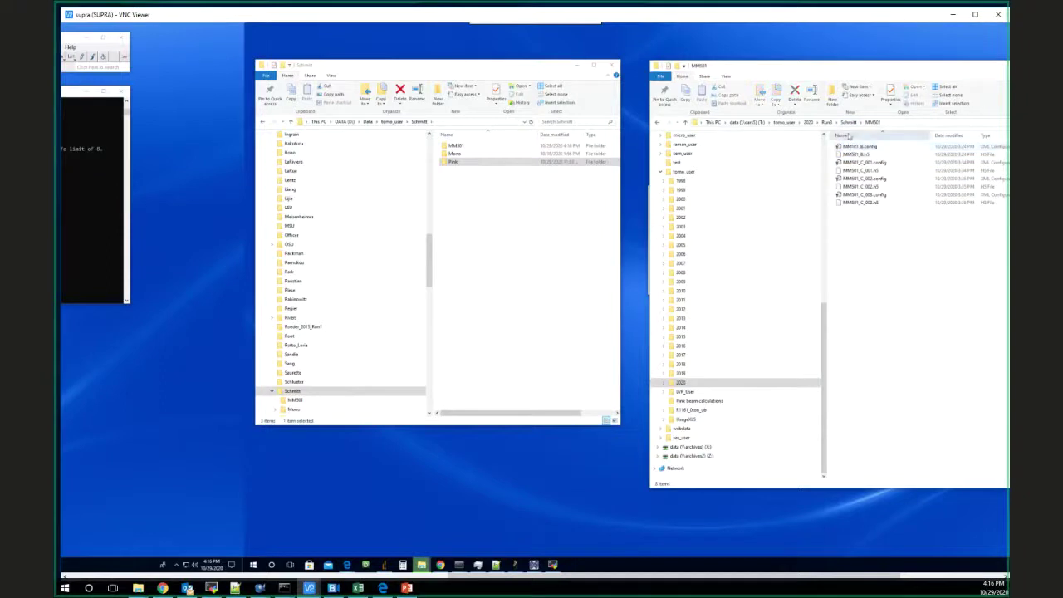
left_click(849, 123)
double_click(847, 161)
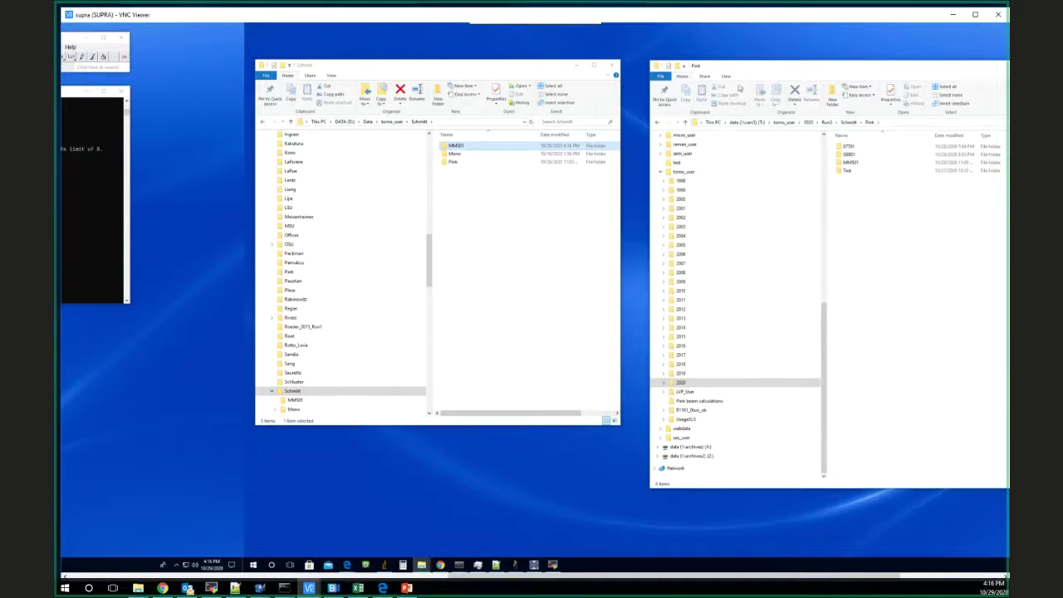
Step: Check the MM501 folder copied beside the local Pink folder, and delete that copy
double_click(449, 146)
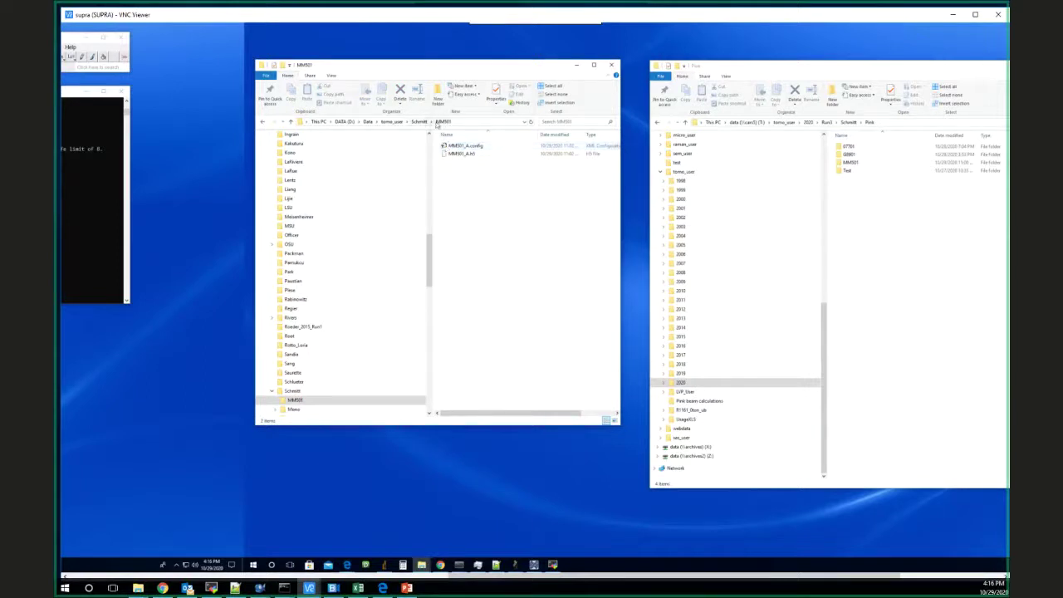
left_click(419, 123)
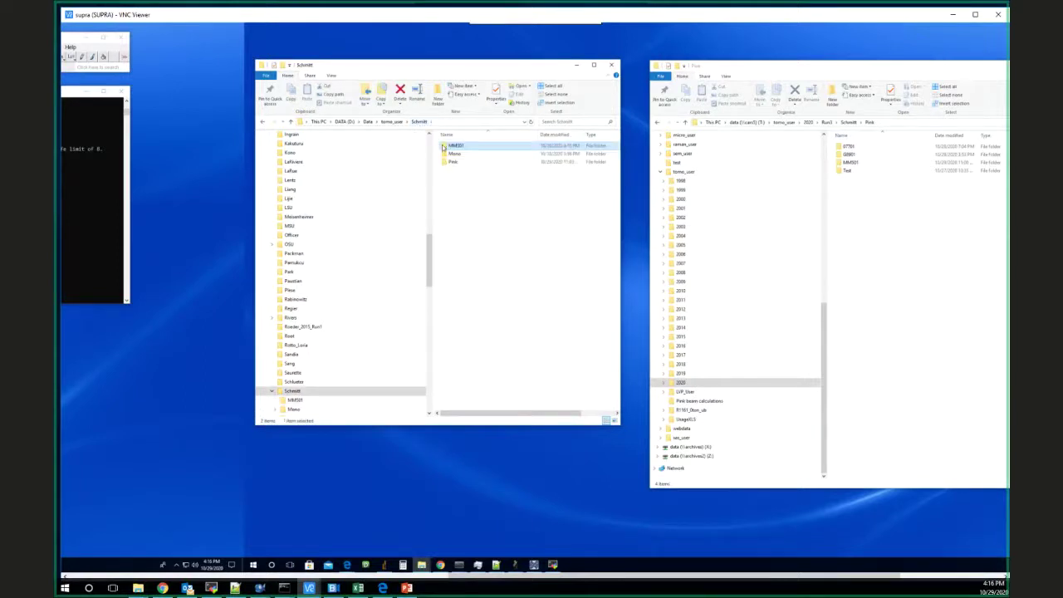
key("Delete")
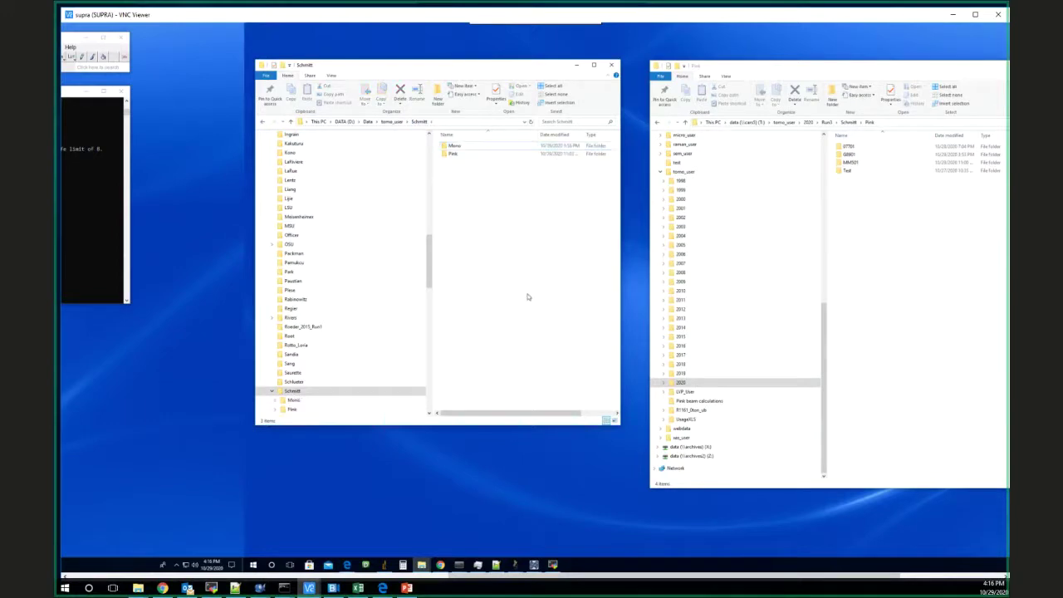
Step: Copy the server's MM501 folder located beside Pink to the matching location on the local data drive
left_click(851, 123)
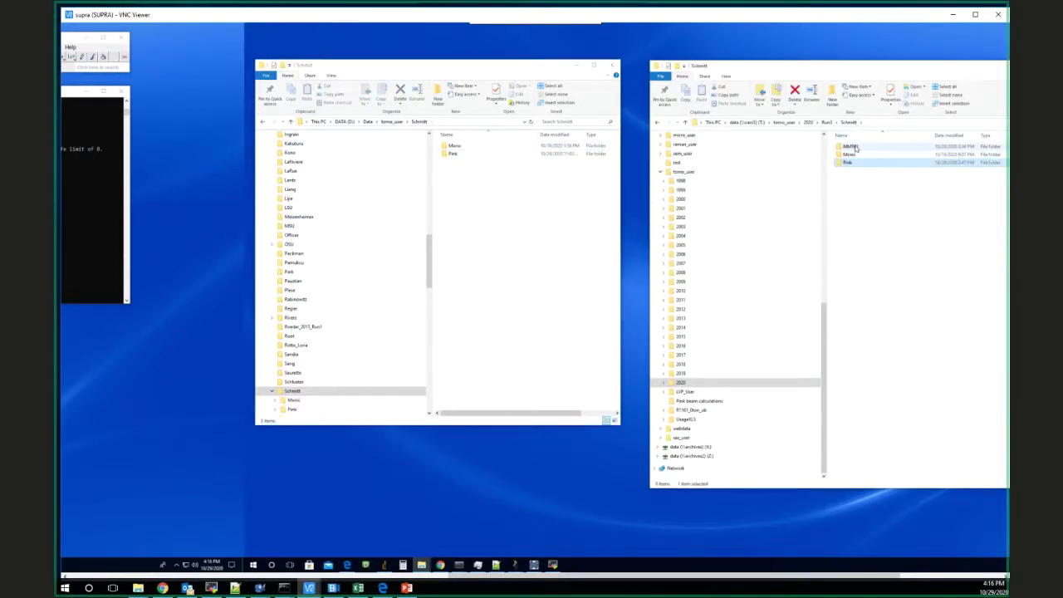
double_click(856, 148)
left_click(849, 123)
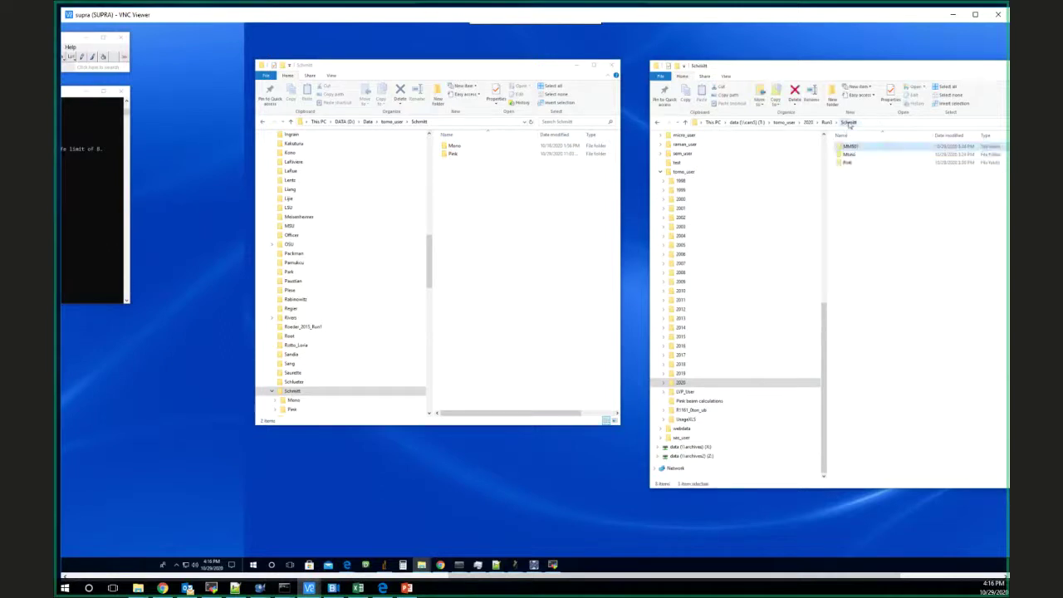
left_click_drag(848, 147, 493, 258)
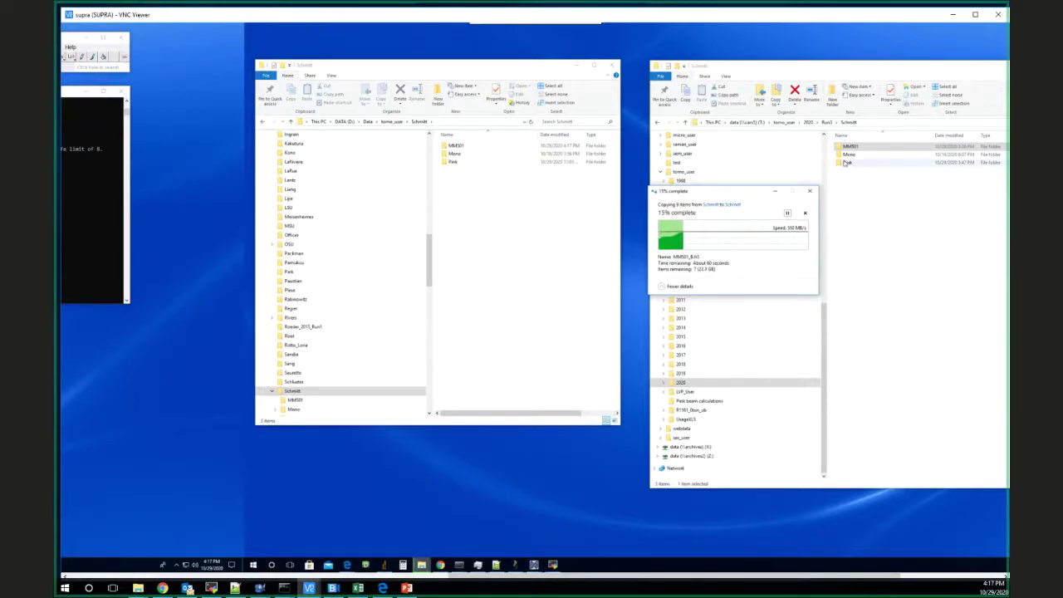
Step: Copy the G0901 folder from the server's Pink folder into the local Pink folder
double_click(486, 161)
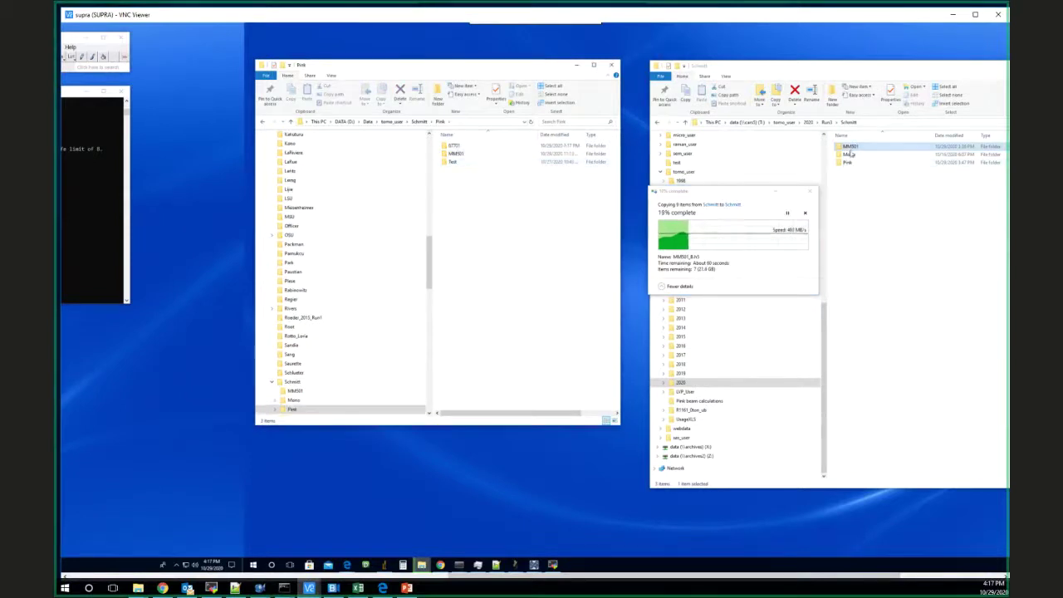
double_click(848, 161)
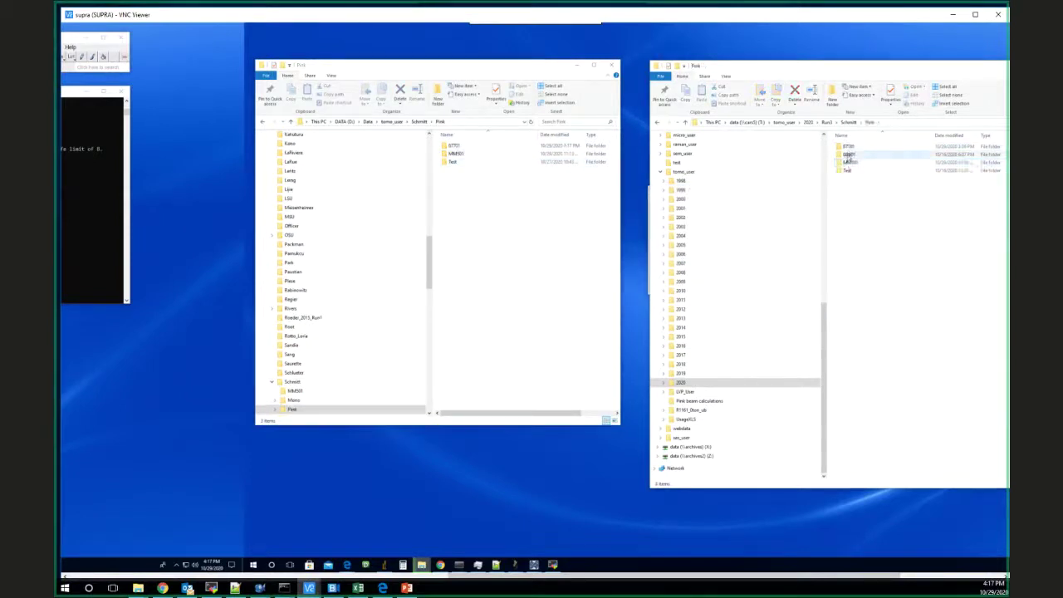
left_click(848, 156)
double_click(847, 157)
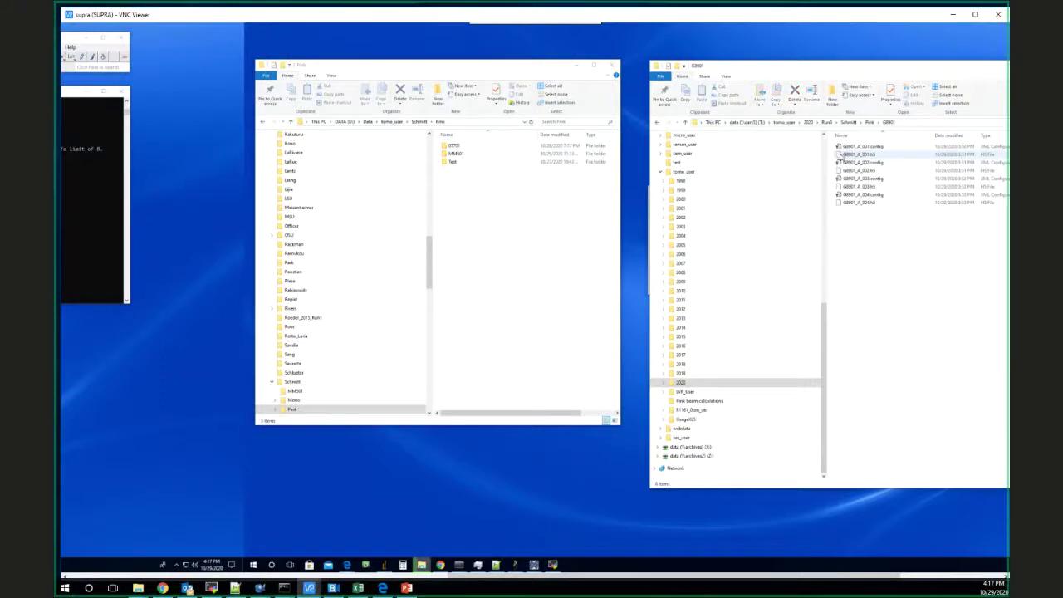
left_click(657, 123)
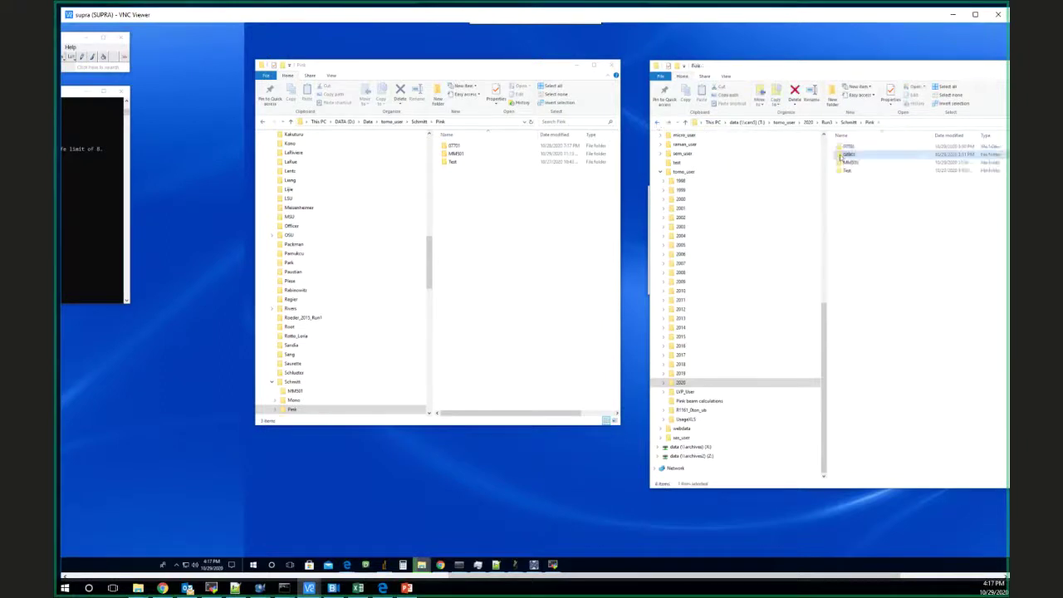
left_click_drag(839, 156, 518, 246)
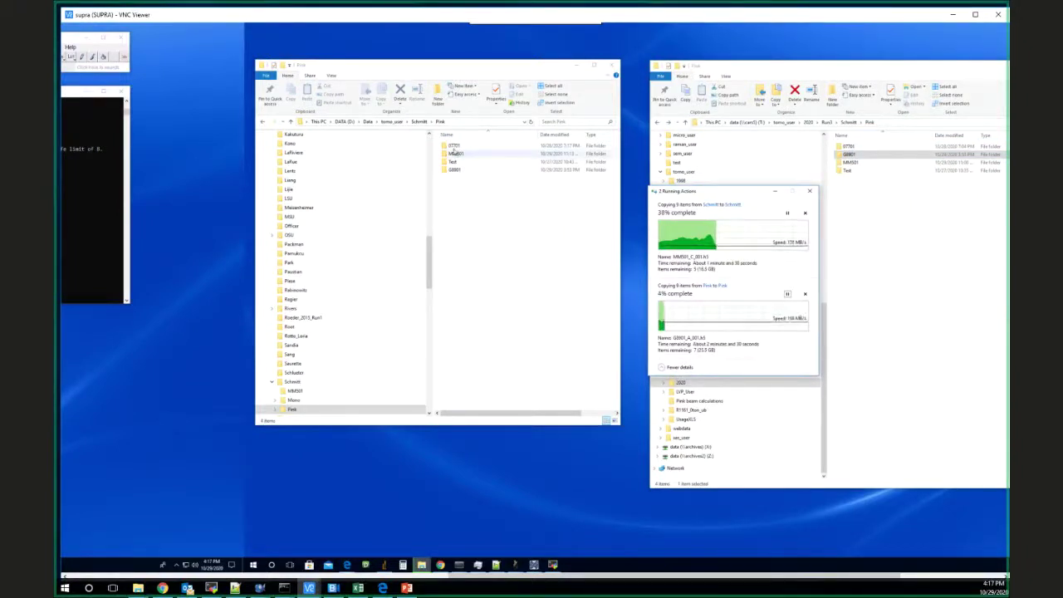
Step: Open the local MM501 folder beside Pink and widen its window to show the file sizes
left_click(427, 122)
double_click(455, 145)
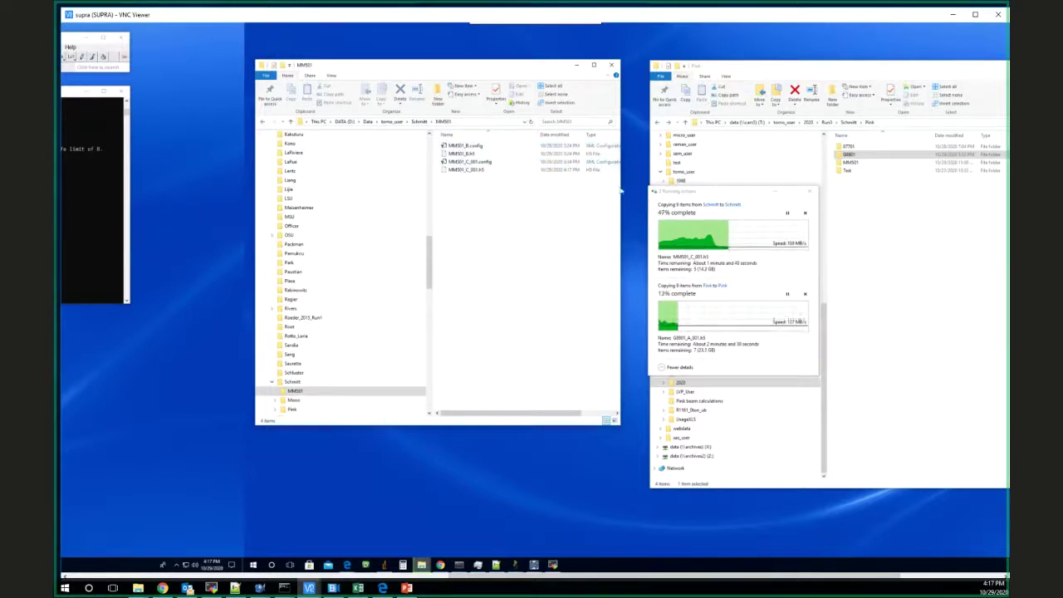
left_click_drag(622, 189, 669, 186)
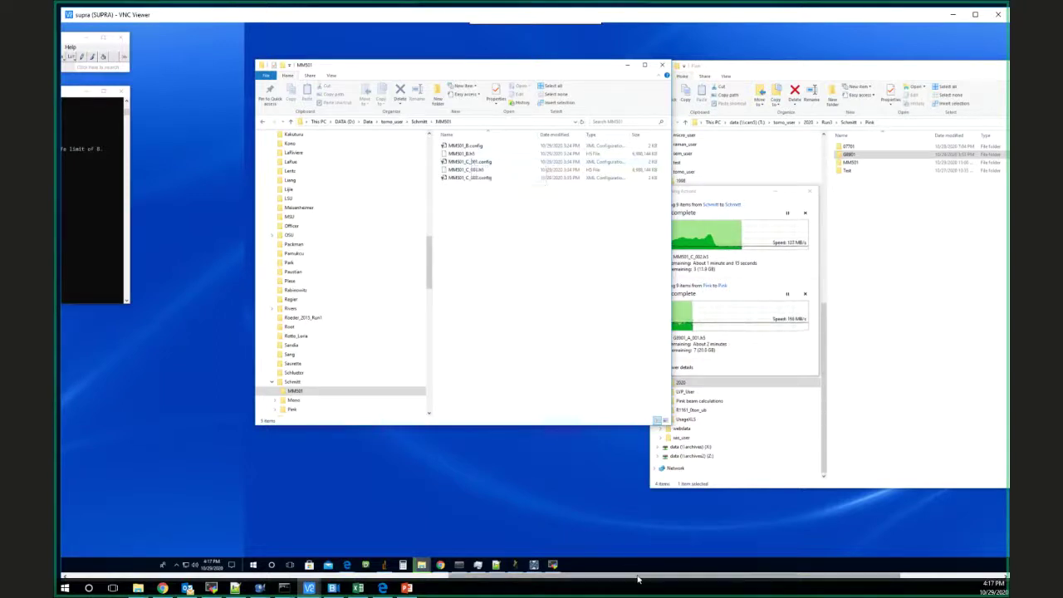
Step: In the Anaconda Prompt, change directory to ..\MM501 and list its contents
left_click_drag(635, 580, 278, 579)
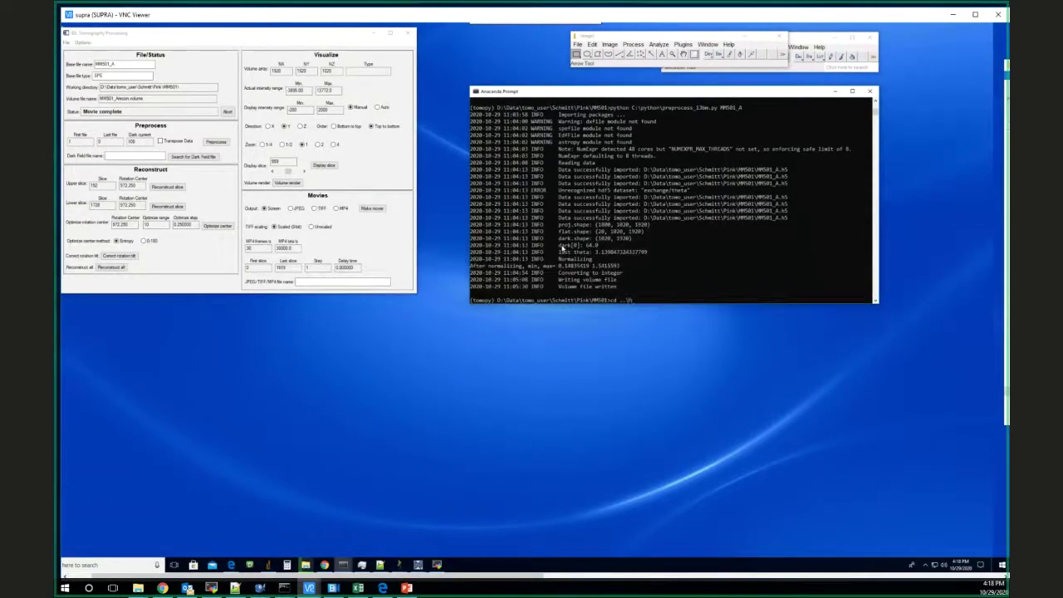
type("M501")
key("Return")
type("di")
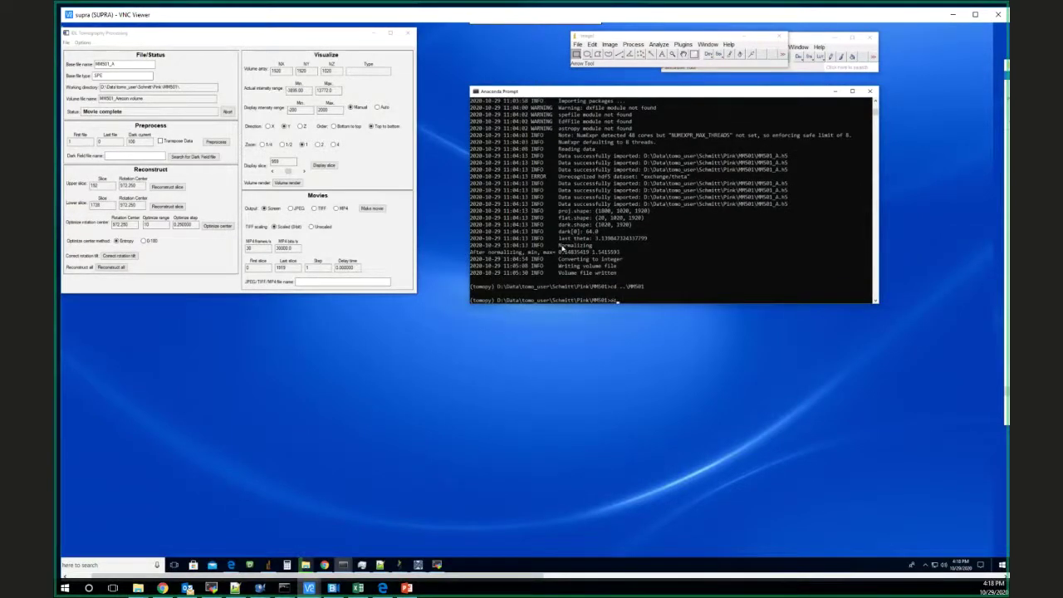
type("r")
key("Return")
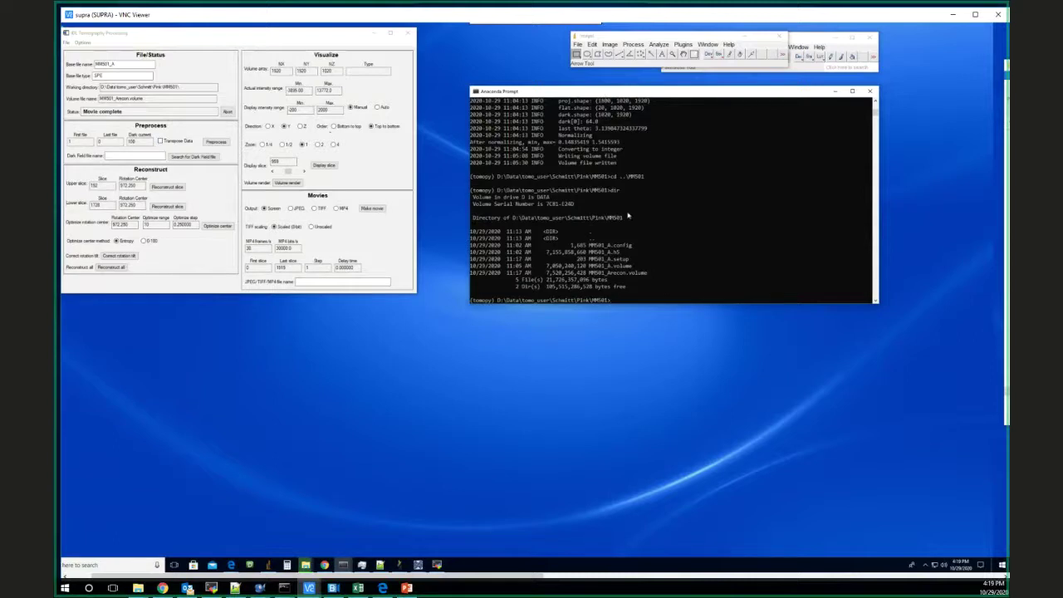
type("python C:\\python\\preprocess_13bm.py MM501_A")
key("BackSpace")
key("BackSpace")
key("BackSpace")
key("BackSpace")
key("BackSpace")
key("BackSpace")
key("BackSpace")
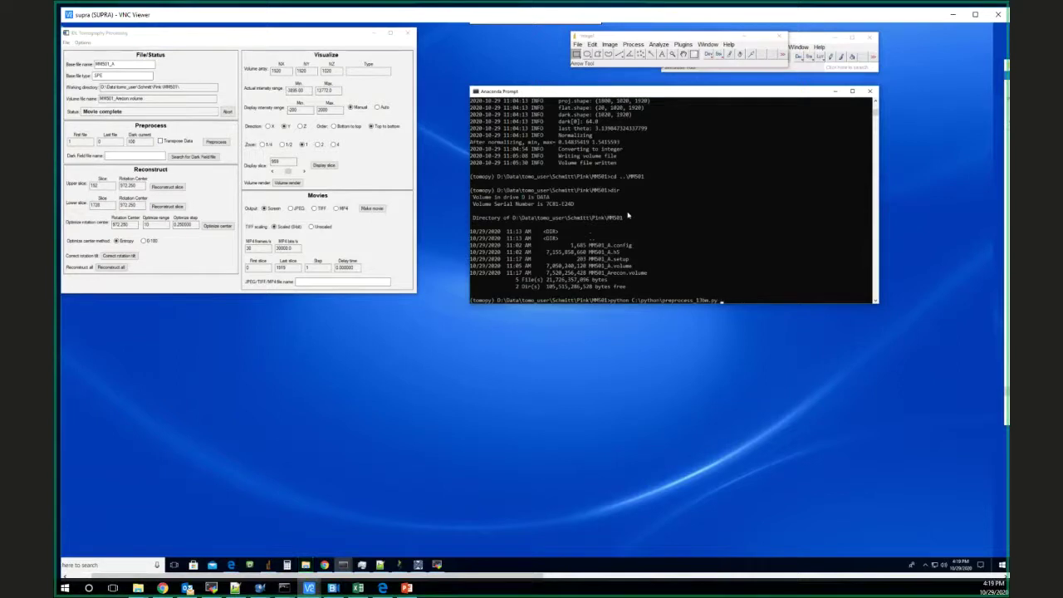
key("Tab")
key("BackSpace")
key("BackSpace")
key("BackSpace")
key("BackSpace")
key("BackSpace")
key("BackSpace")
key("BackSpace")
key("BackSpace")
key("BackSpace")
key("BackSpace")
key("BackSpace")
key("BackSpace")
key("BackSpace")
key("BackSpace")
key("BackSpace")
key("BackSpace")
key("BackSpace")
key("BackSpace")
key("BackSpace")
key("BackSpace")
key("BackSpace")
key("BackSpace")
key("BackSpace")
key("BackSpace")
key("BackSpace")
key("BackSpace")
key("BackSpace")
key("BackSpace")
key("BackSpace")
key("BackSpace")
key("BackSpace")
key("BackSpace")
key("BackSpace")
key("BackSpace")
key("BackSpace")
key("BackSpace")
key("BackSpace")
key("BackSpace")
key("BackSpace")
key("BackSpace")
key("BackSpace")
key("BackSpace")
key("BackSpace")
Step: Change the Anaconda Prompt's directory to ..\..\MM501
type("py")
type("t")
type("..\\MM505")
key("Return")
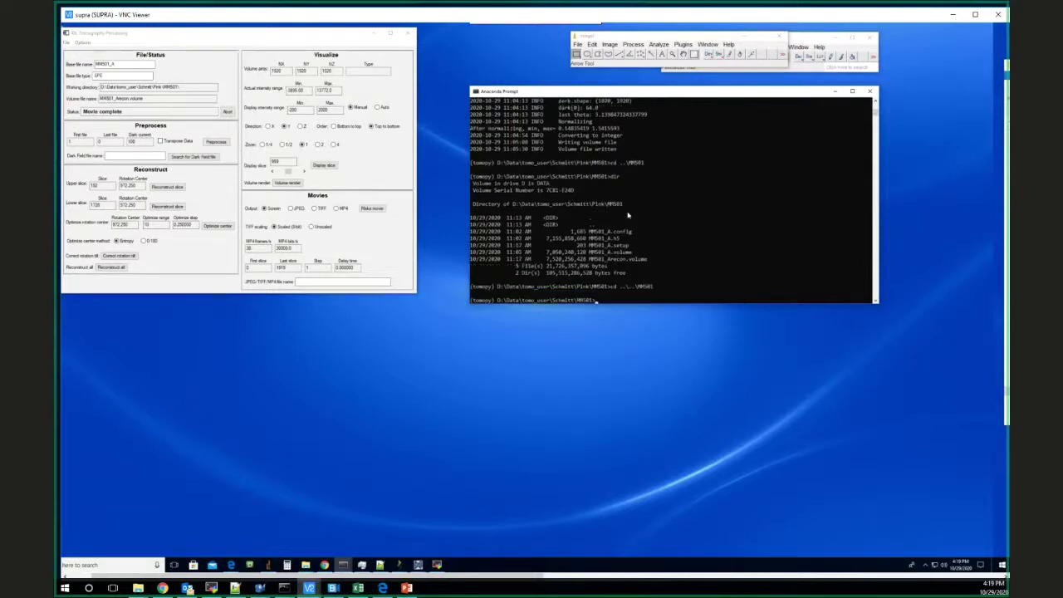
Step: Run C:\python\preprocess_13bm.py on the MM501_C_001 dataset in the Anaconda Prompt
key("Up")
key("Up")
key("Up")
key("Up")
key("BackSpace")
key("BackSpace")
key("BackSpace")
type("C")
key("Tab")
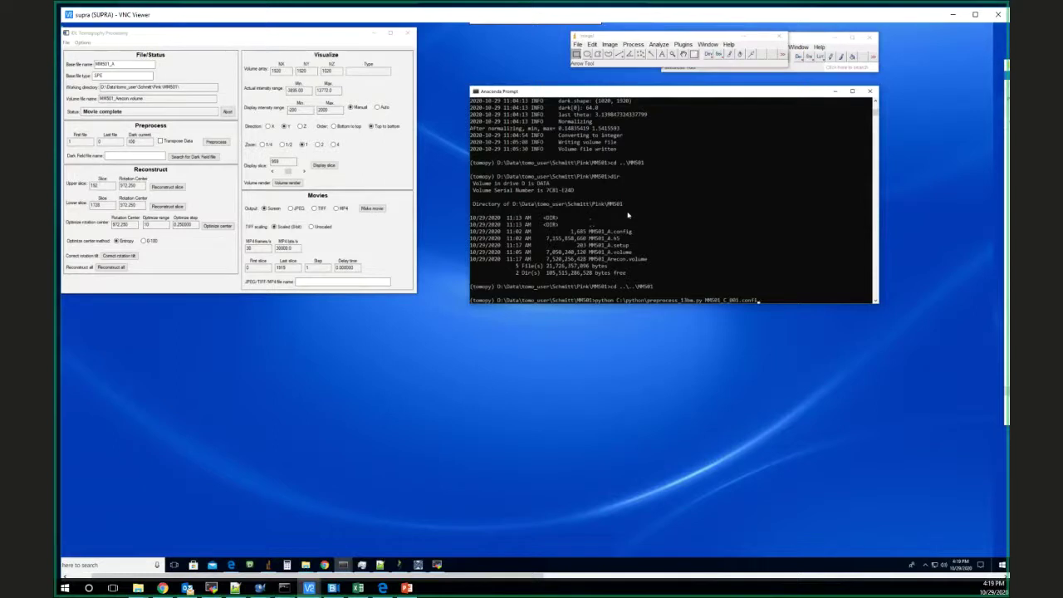
key("BackSpace")
key("BackSpace")
key("BackSpace")
key("BackSpace")
key("BackSpace")
key("BackSpace")
left_click(746, 300)
key("Return")
key("Return")
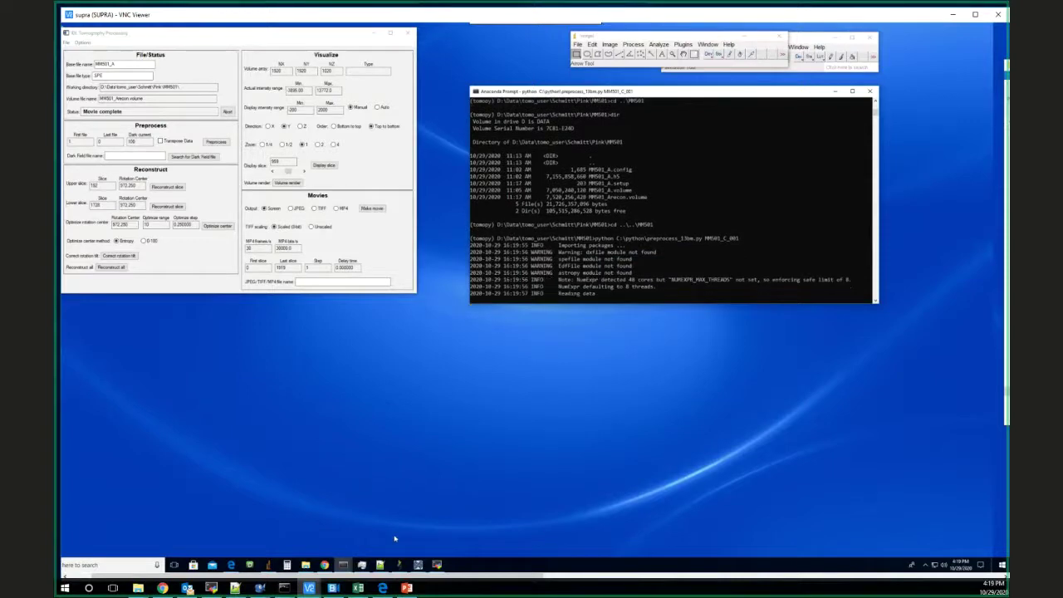
left_click(306, 564)
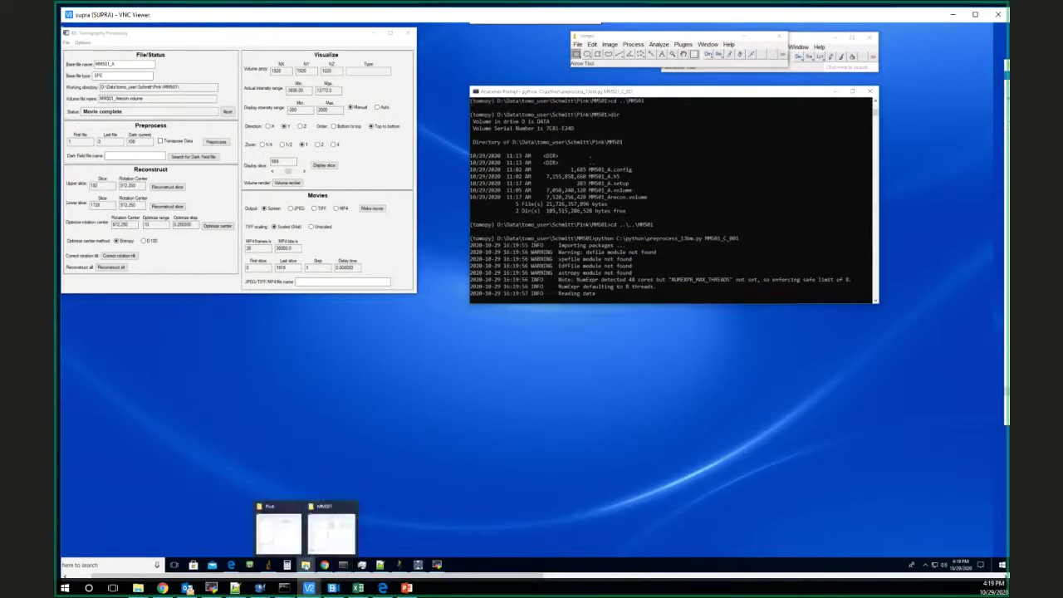
left_click(599, 93)
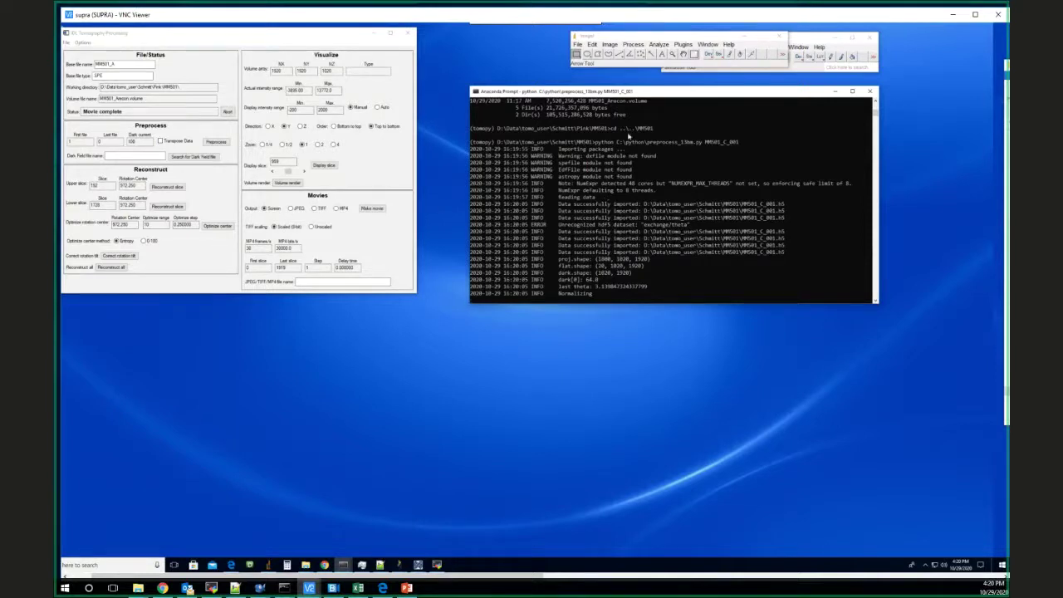
left_click_drag(615, 93, 624, 90)
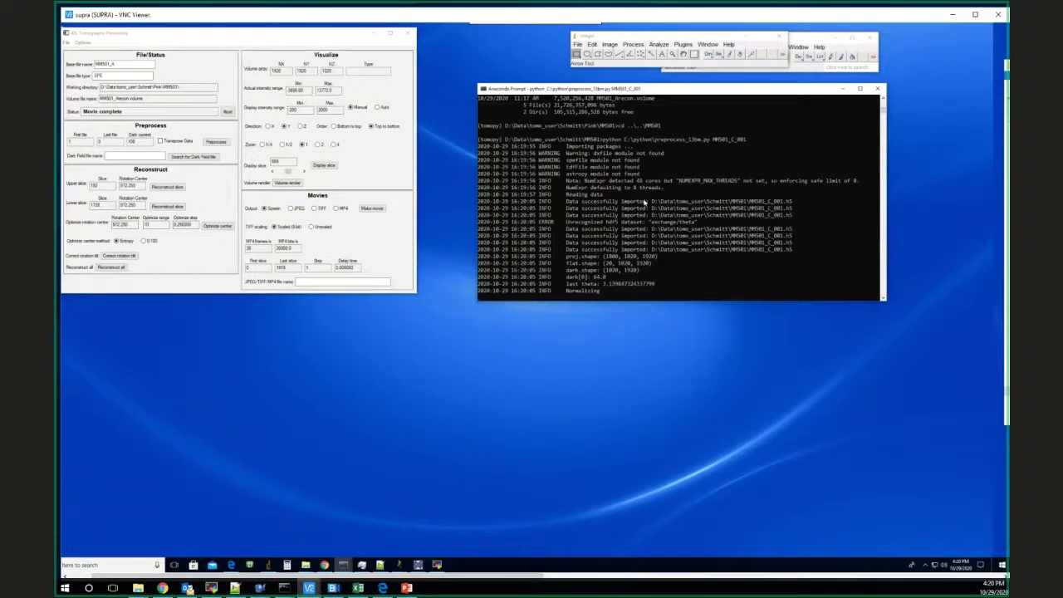
left_click_drag(143, 35, 163, 38)
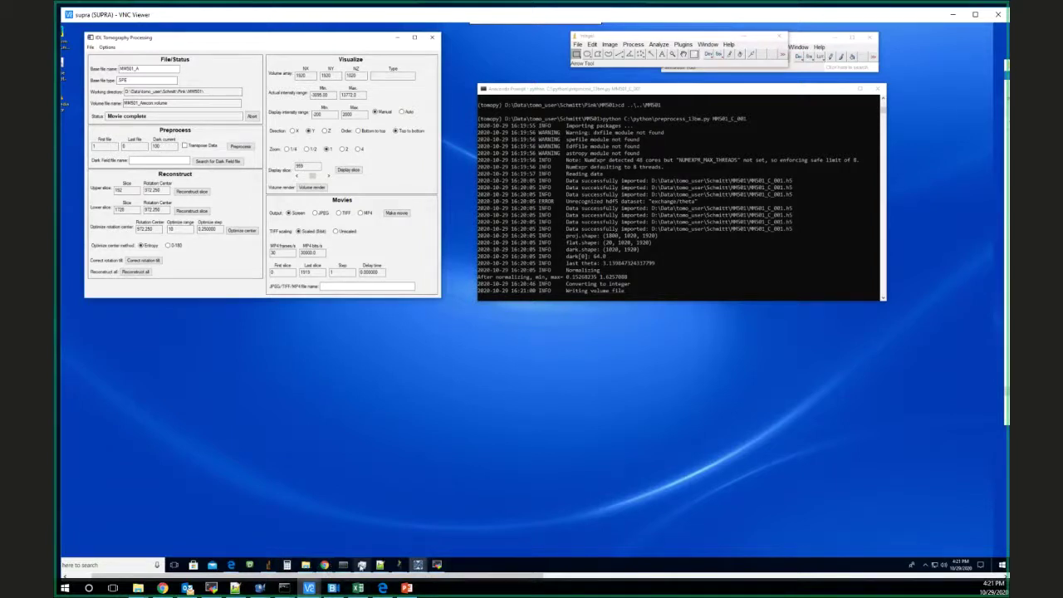
Step: Bring up Task Manager to examine the CPU load during preprocessing, and minimize it again
left_click(362, 565)
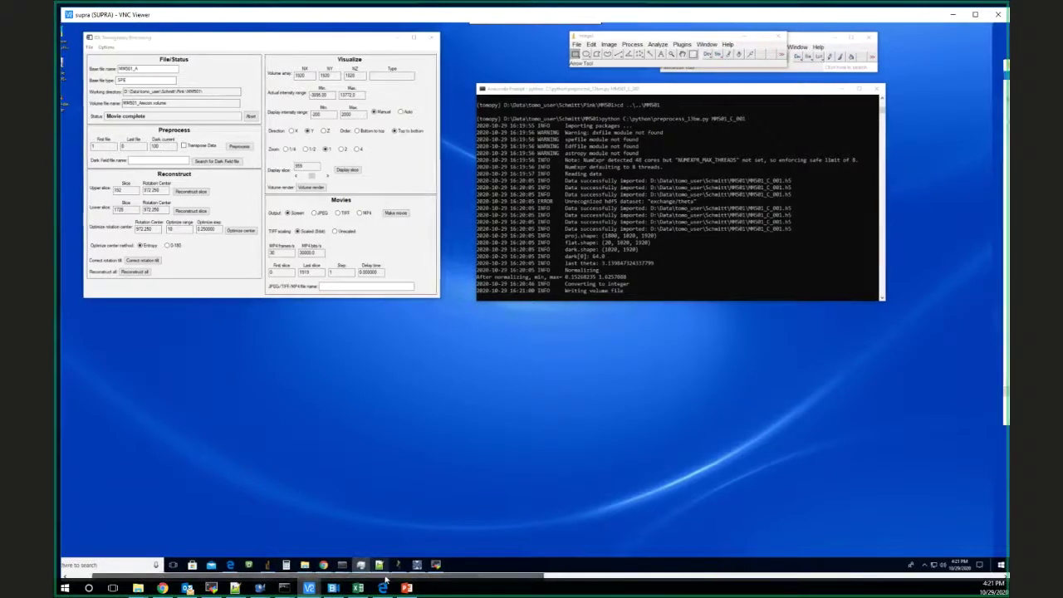
left_click_drag(385, 579, 760, 575)
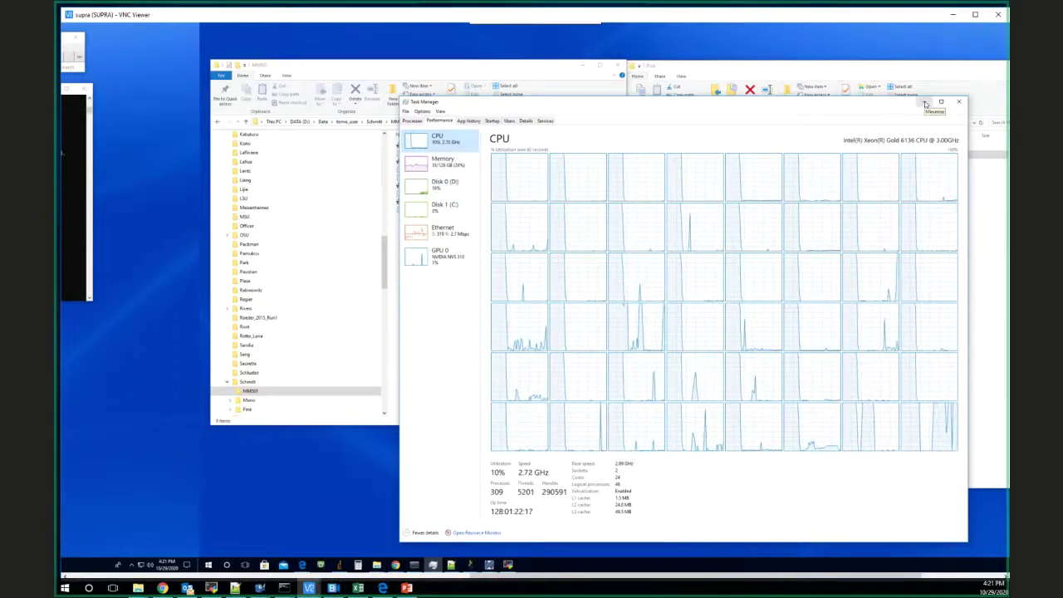
left_click(925, 103)
left_click_drag(831, 576, 432, 593)
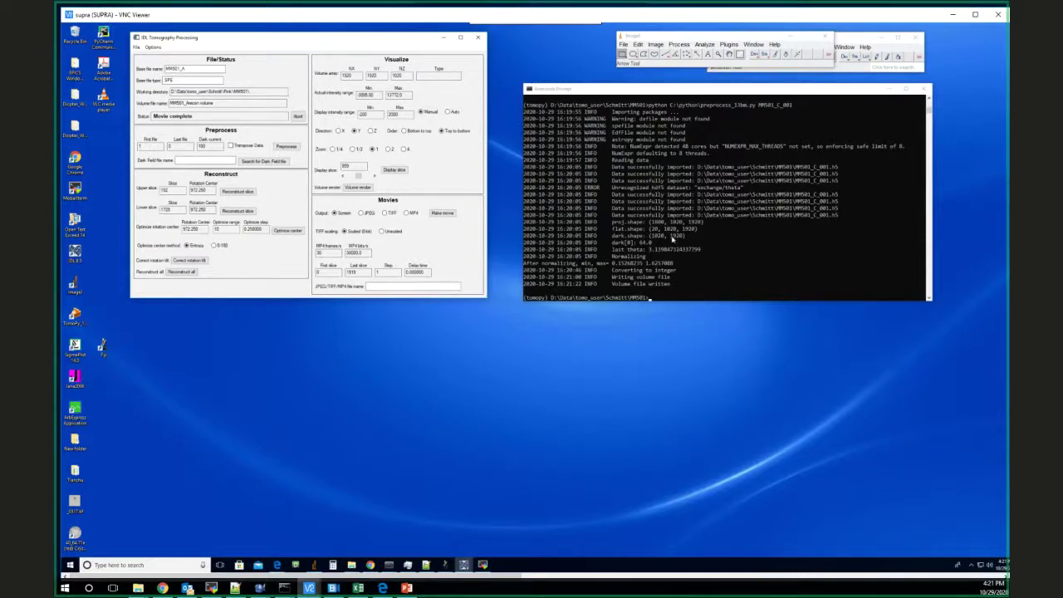
Step: Run C:\python\preprocess_13bm.py on the MM501_C_002 dataset
left_click(703, 235)
key("Up")
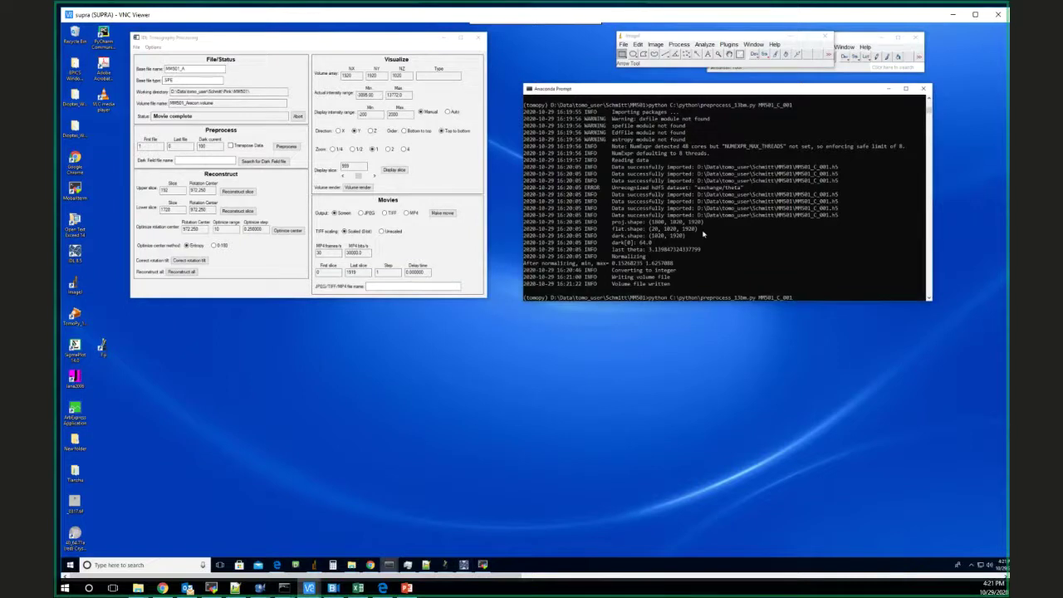
key("Return")
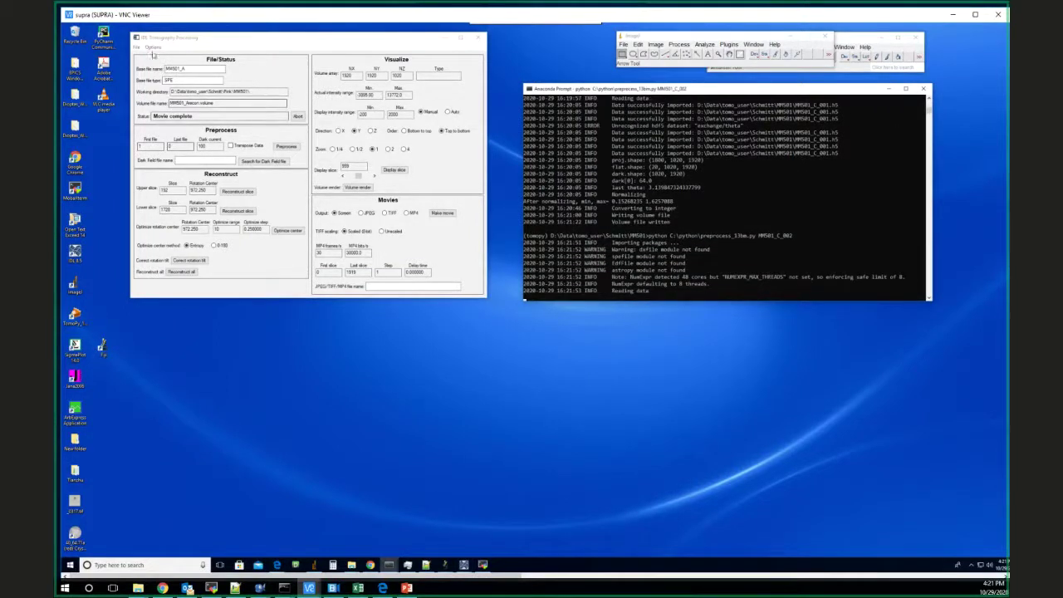
Step: Read the volume file MM501_C_001.volume from the MM501 folder beside Pink into IDL Tomography Processing
left_click(138, 48)
left_click(162, 64)
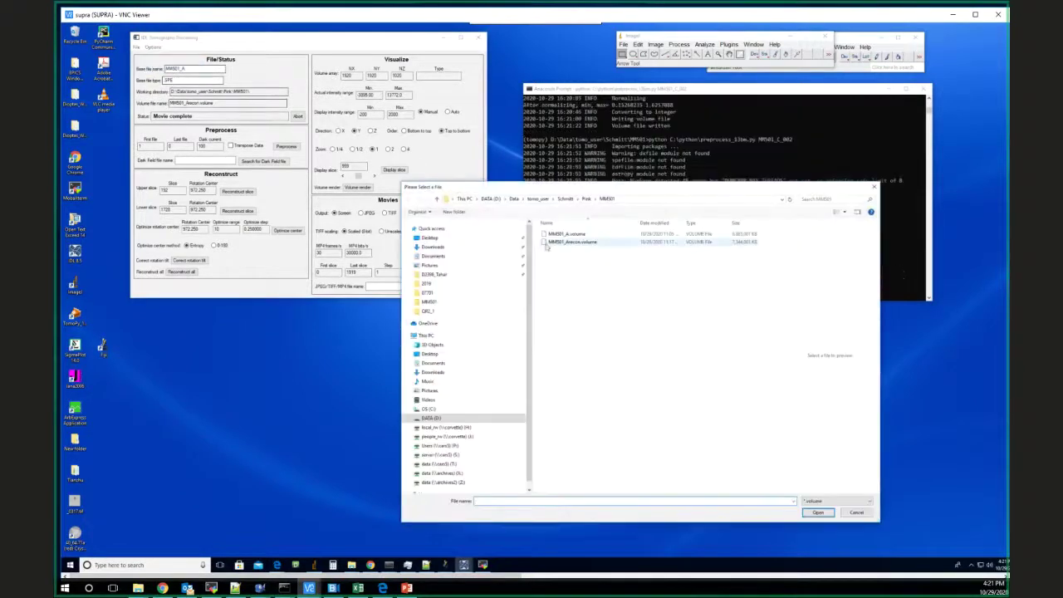
left_click(566, 199)
double_click(569, 234)
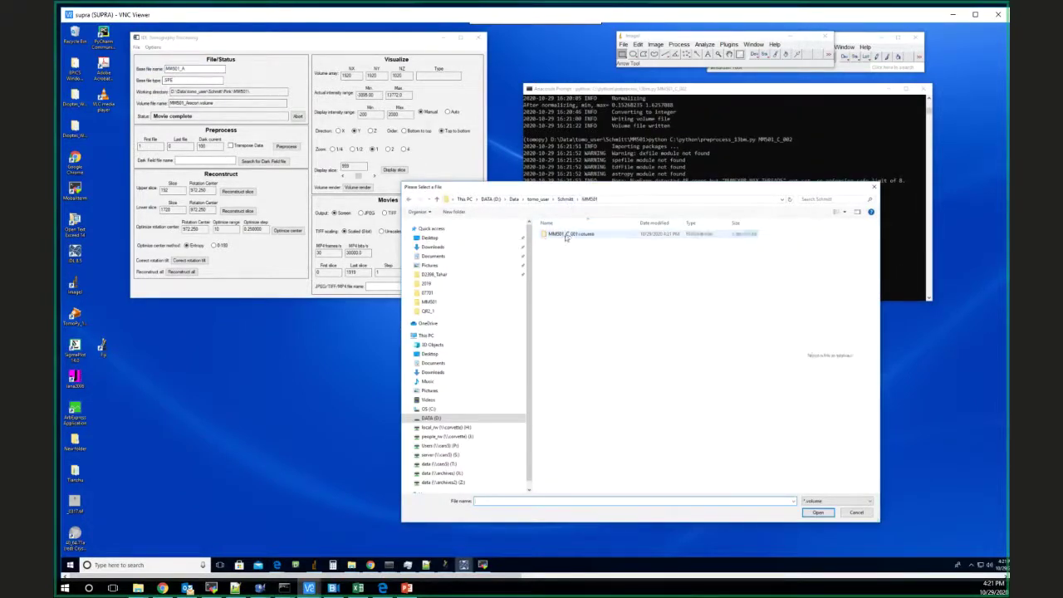
double_click(565, 235)
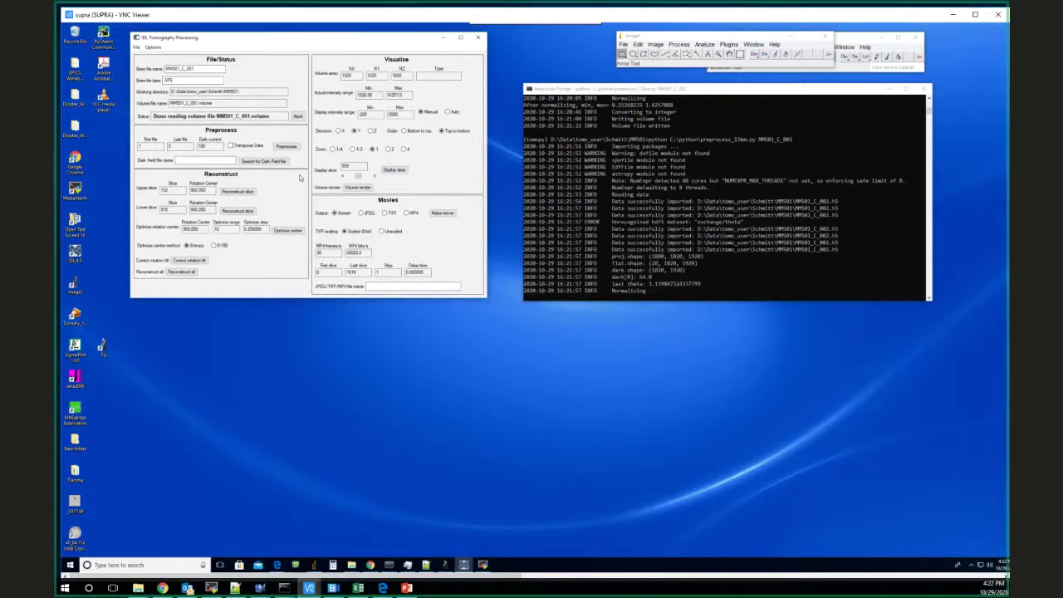
Step: Display a slice of the volume along the Z direction at 1/2 zoom with automatic intensity range
left_click(449, 112)
left_click(371, 131)
left_click(394, 170)
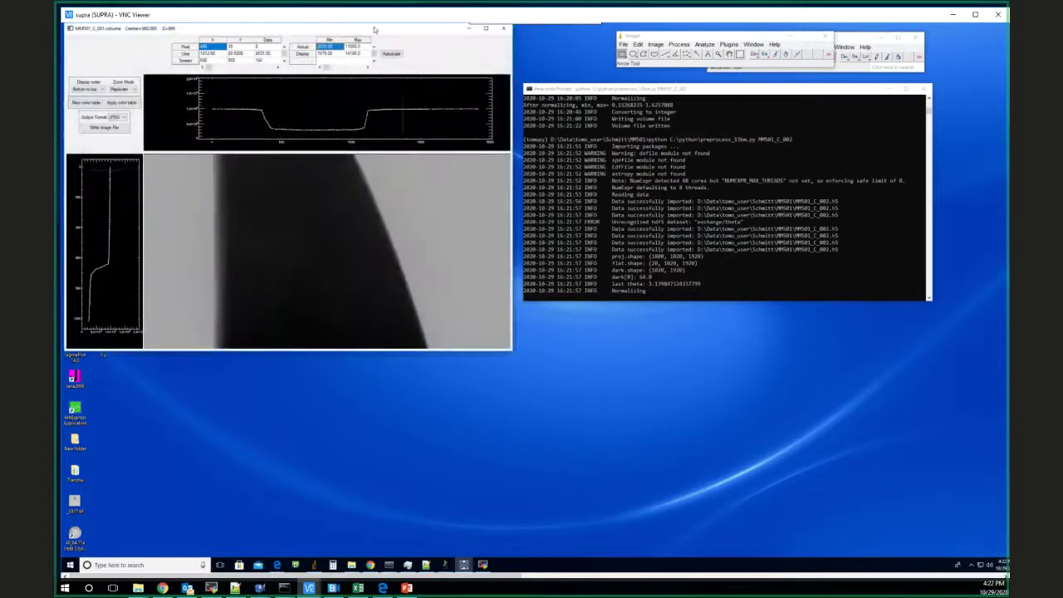
mouse_move(400, 30)
left_mouse_down()
mouse_move(762, 149)
mouse_move(782, 138)
mouse_move(780, 120)
left_mouse_up()
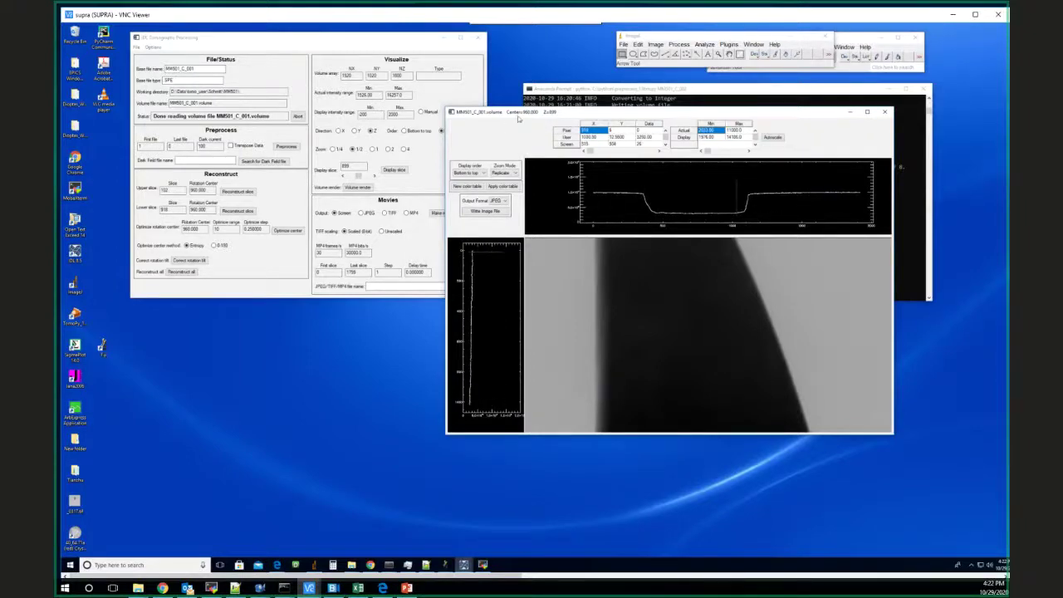
left_click_drag(521, 117, 569, 121)
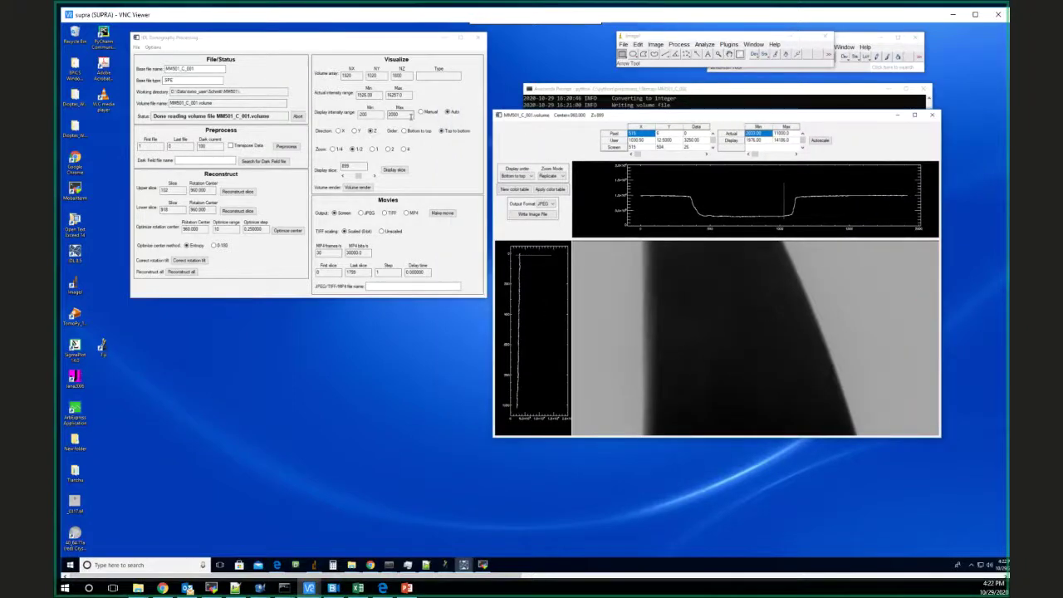
Step: Raise the maximum display intensity with manual scaling, play the Z projections as an on-screen movie, and close the movie
double_click(407, 114)
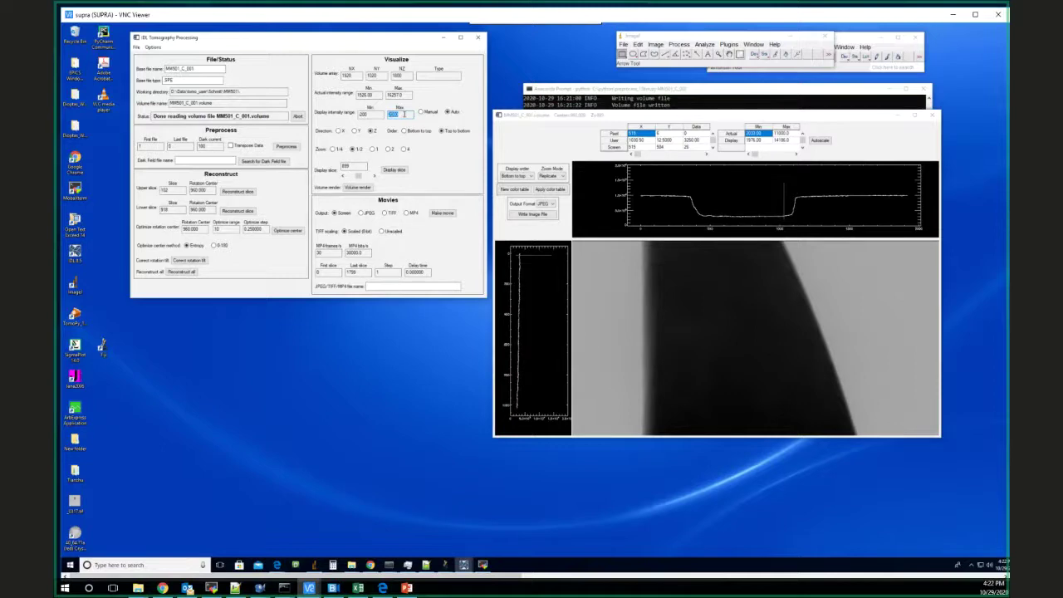
type("15000")
left_click(423, 111)
left_click(445, 214)
left_click_drag(747, 29, 471, 141)
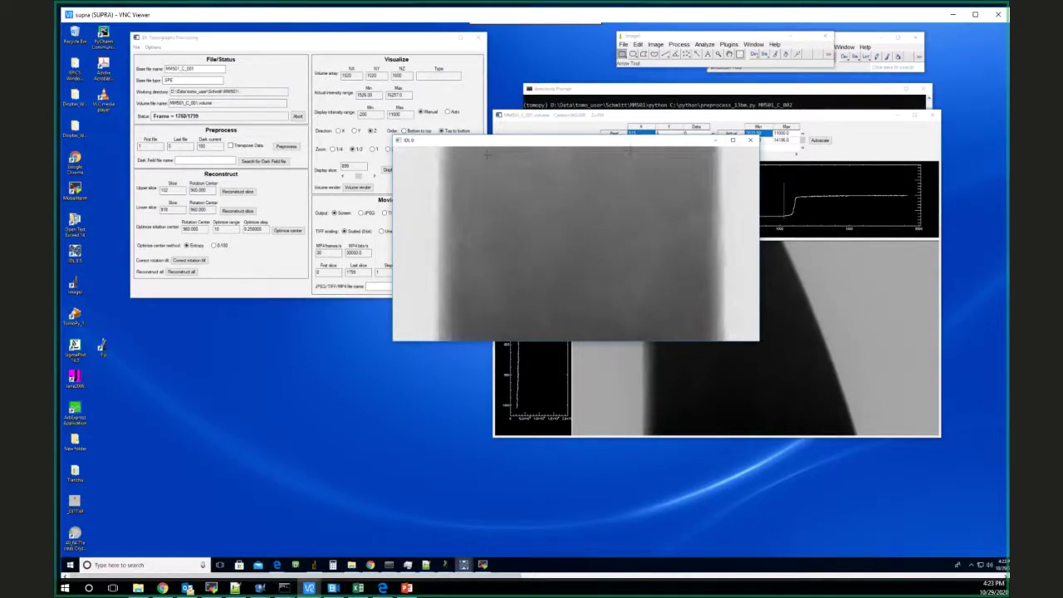
left_click(751, 142)
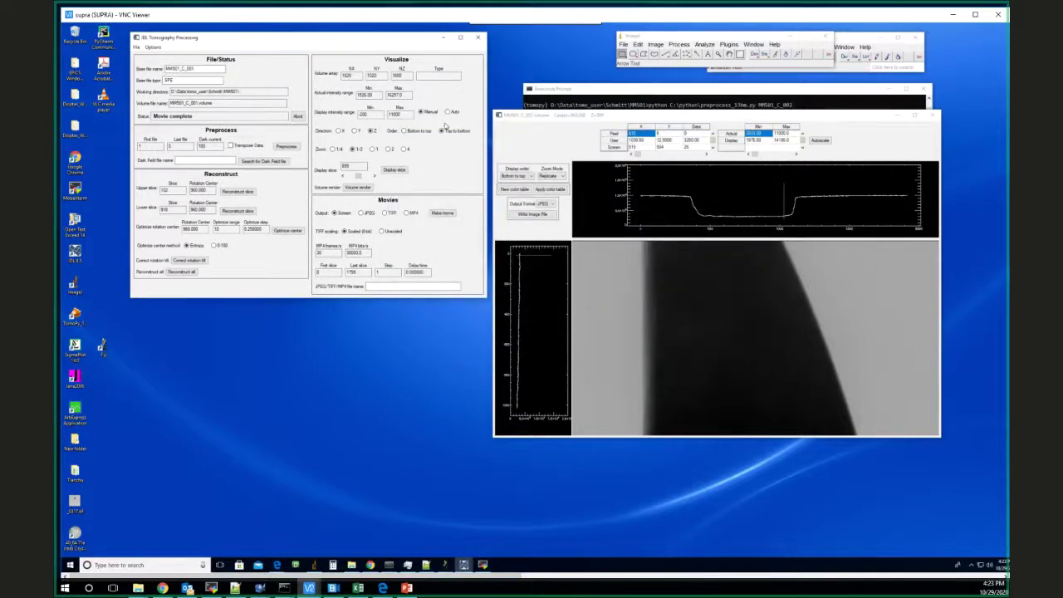
Step: Set the maximum display intensity to 2500 and try to reconstruct the upper slice
double_click(397, 114)
type("2500")
double_click(177, 192)
double_click(174, 209)
left_click(177, 191)
left_click(214, 190)
left_click(236, 192)
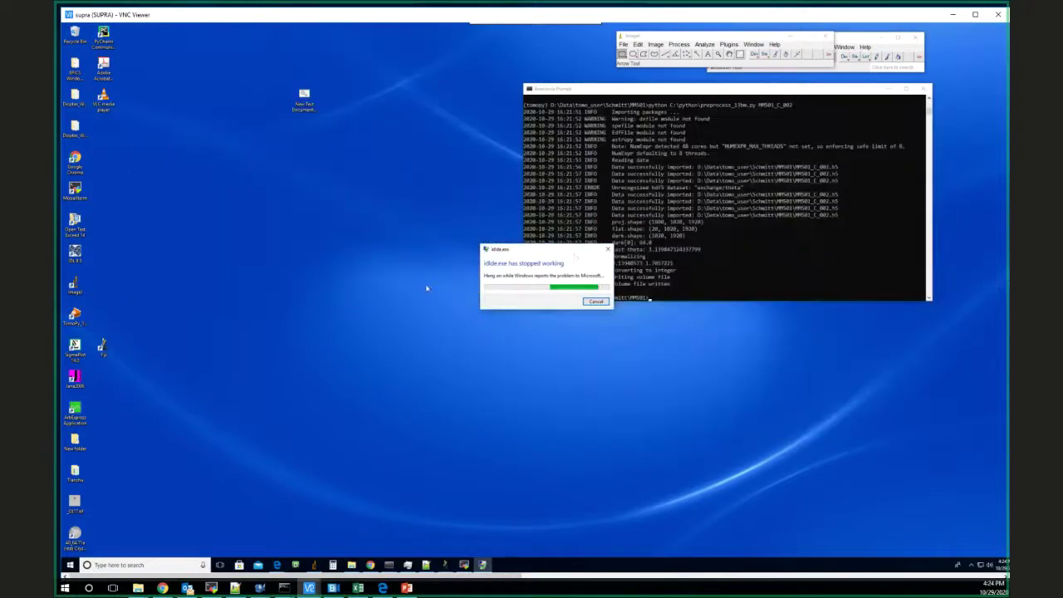
Step: Dismiss the idlde.exe crash report and relaunch IDL 8.5 from the desktop
left_click(607, 250)
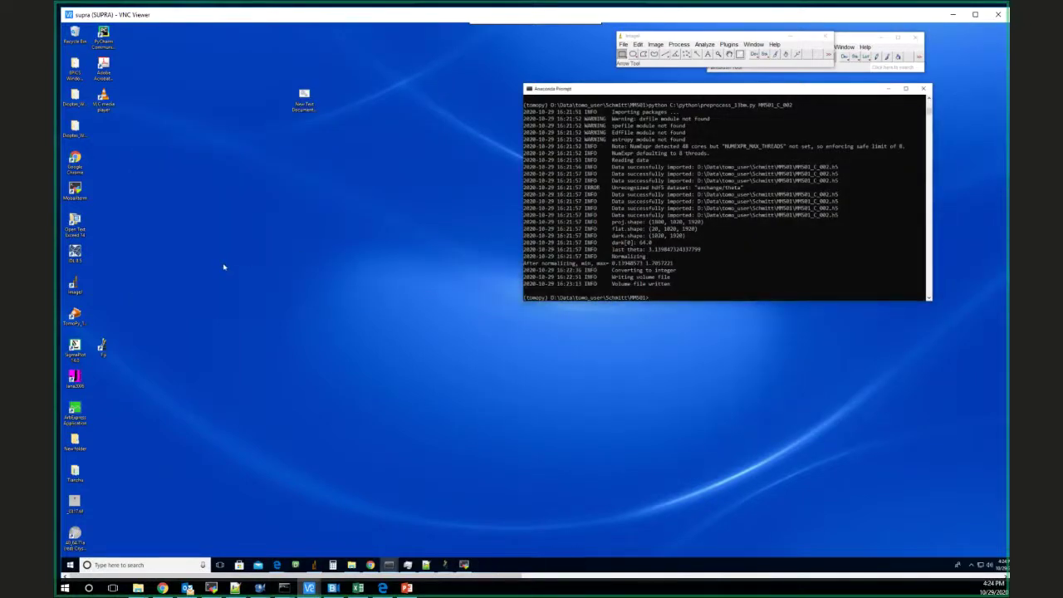
left_click(141, 279)
key("m")
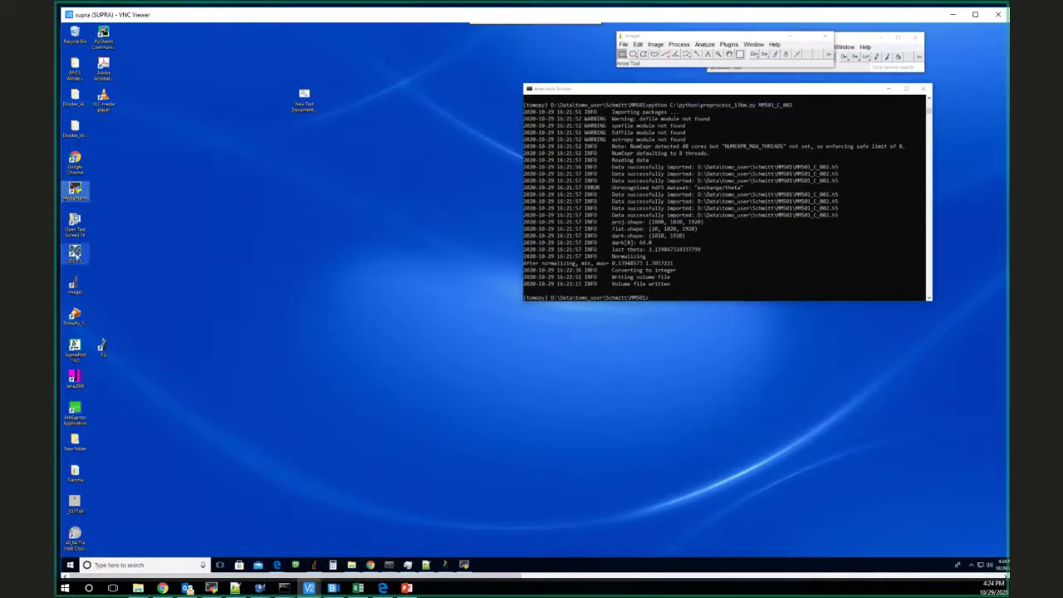
left_click(76, 253)
double_click(75, 254)
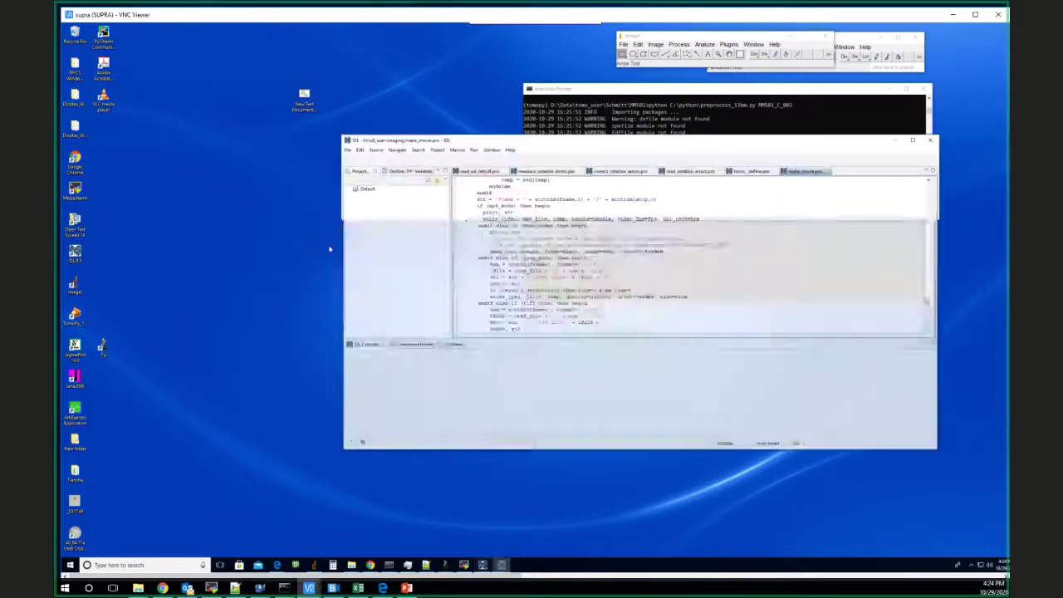
left_click_drag(615, 148, 511, 144)
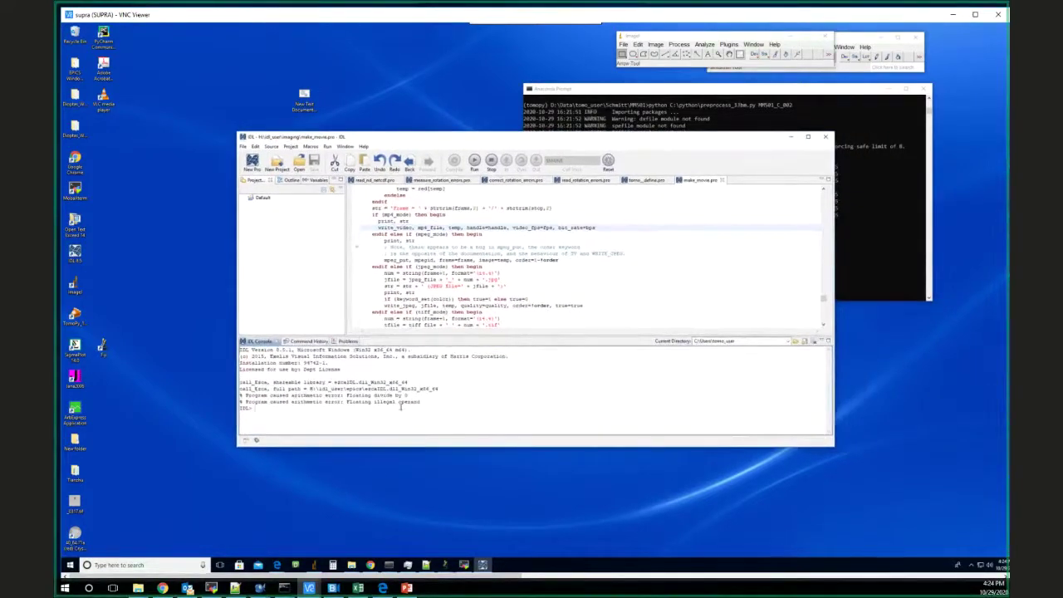
Step: Run tomo_display in the IDL console and minimize the IDL workbench
left_click(406, 407)
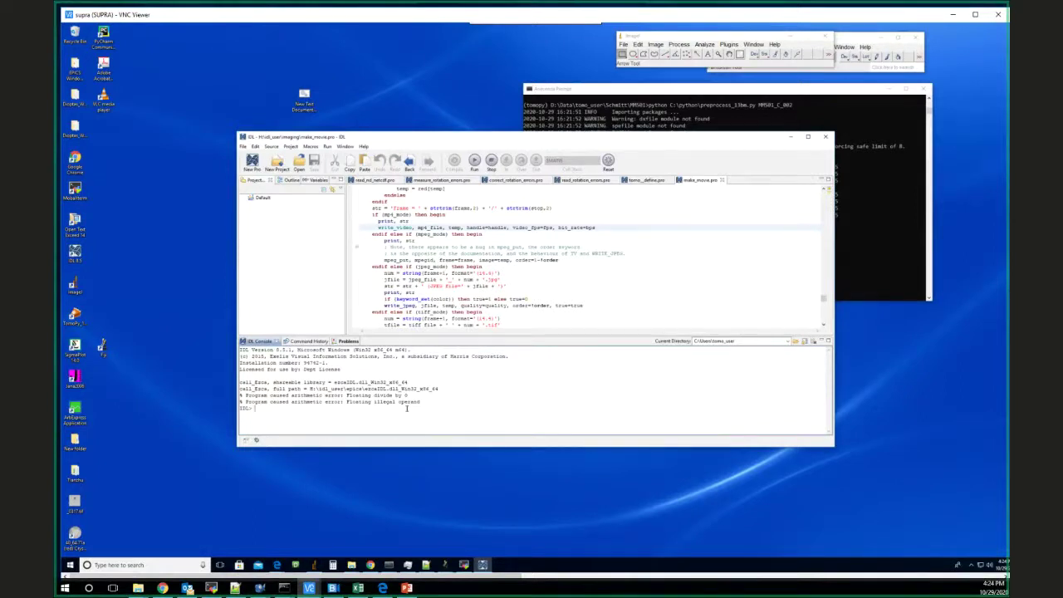
type("tomo_display")
key("Return")
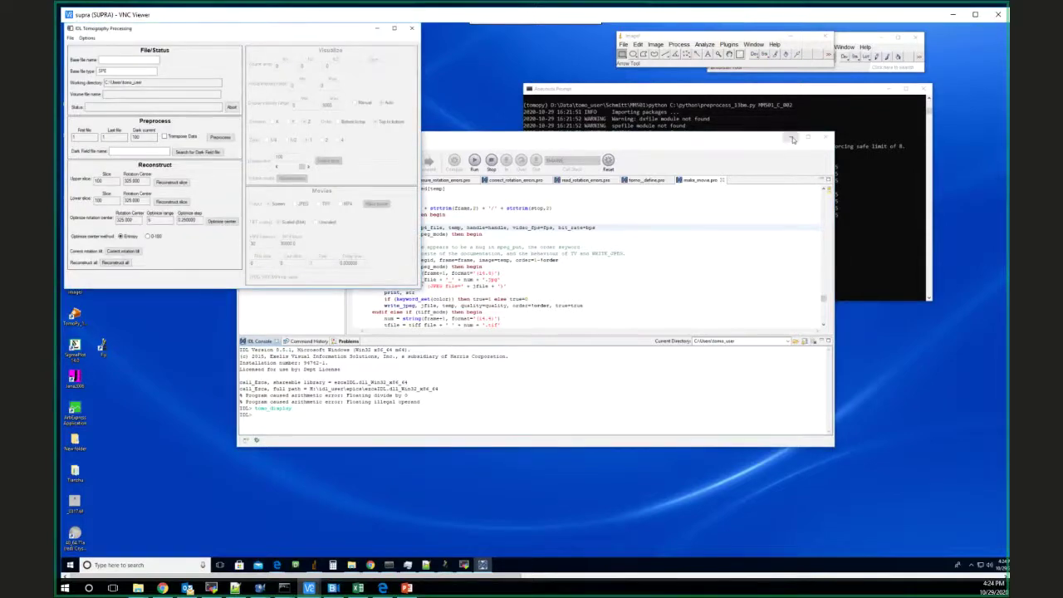
left_click(796, 139)
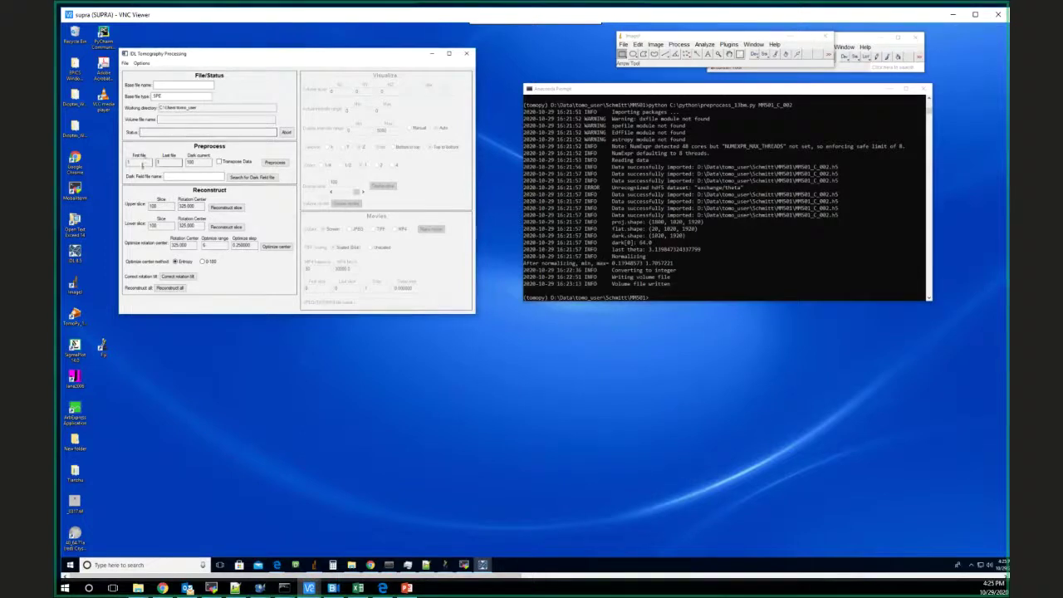
Step: Read the volume file MM501_C_001.volume from the MM501 folder on the DATA (D:) drive
left_click(127, 63)
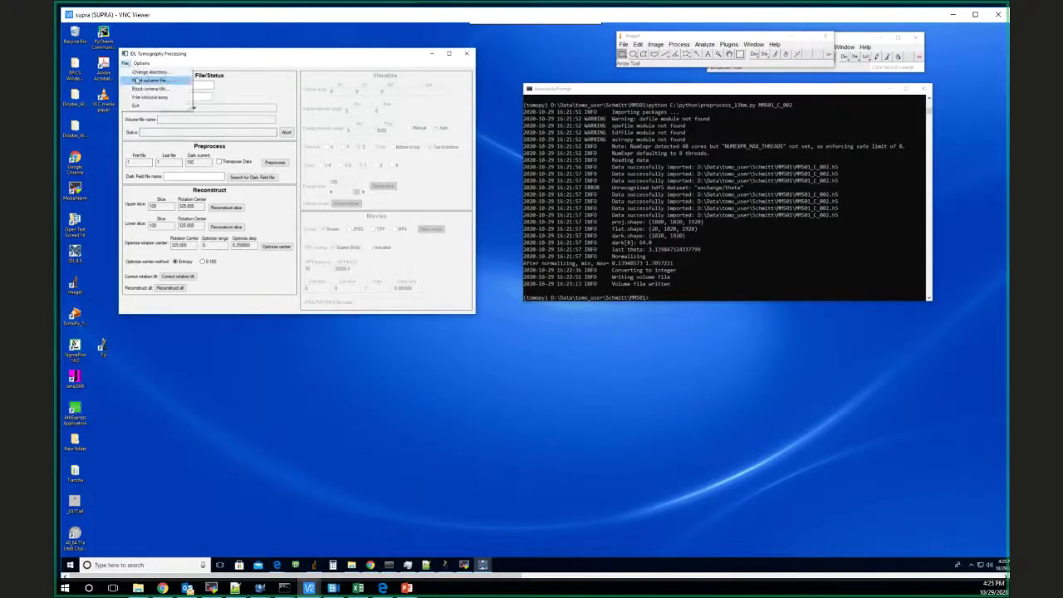
left_click(190, 88)
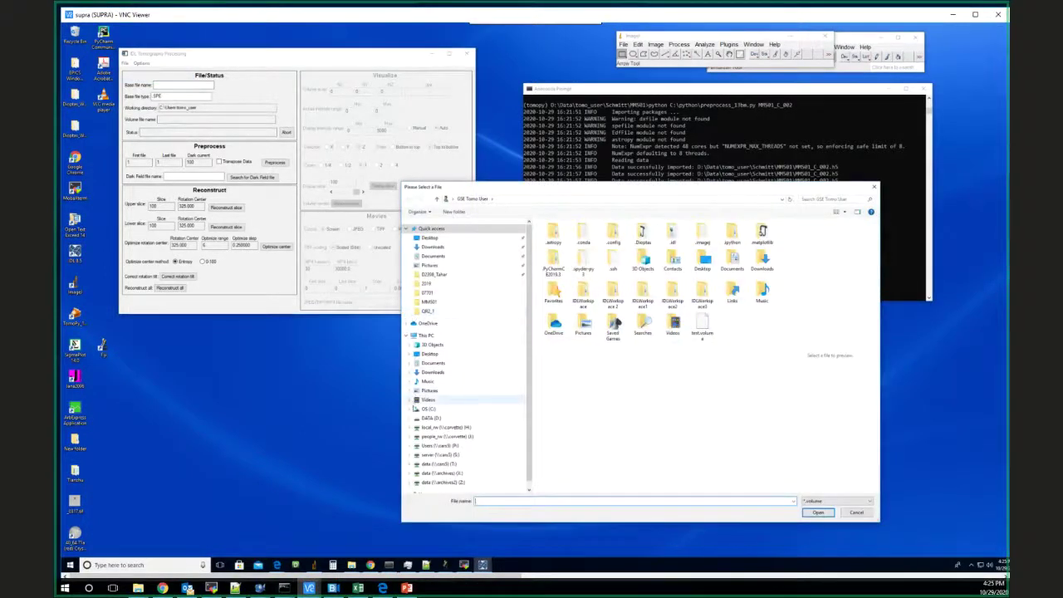
left_click(409, 418)
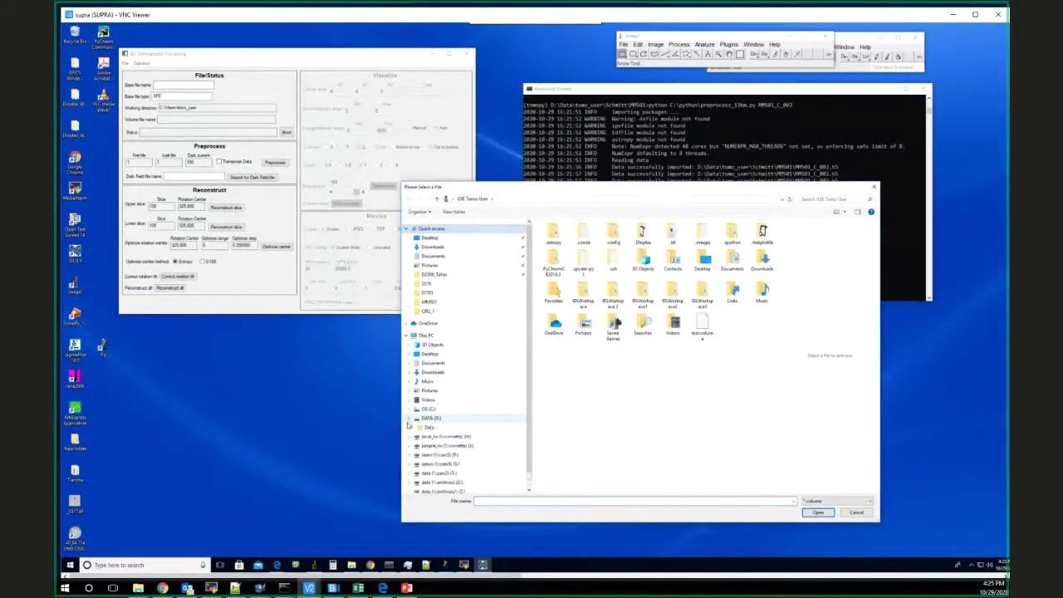
left_click(417, 427)
left_click(417, 456)
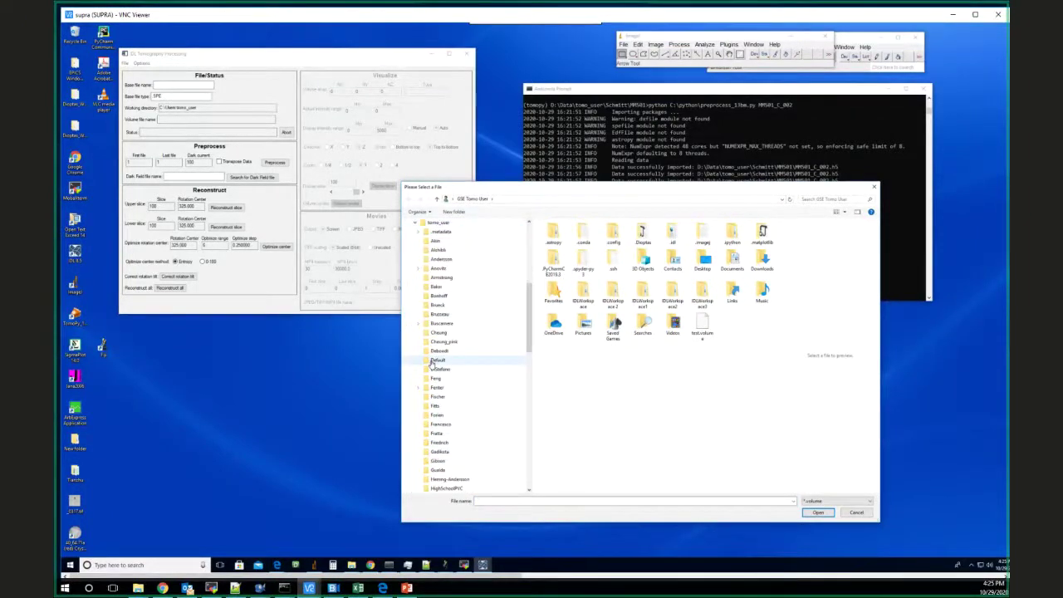
scroll(431, 363, "down", 8)
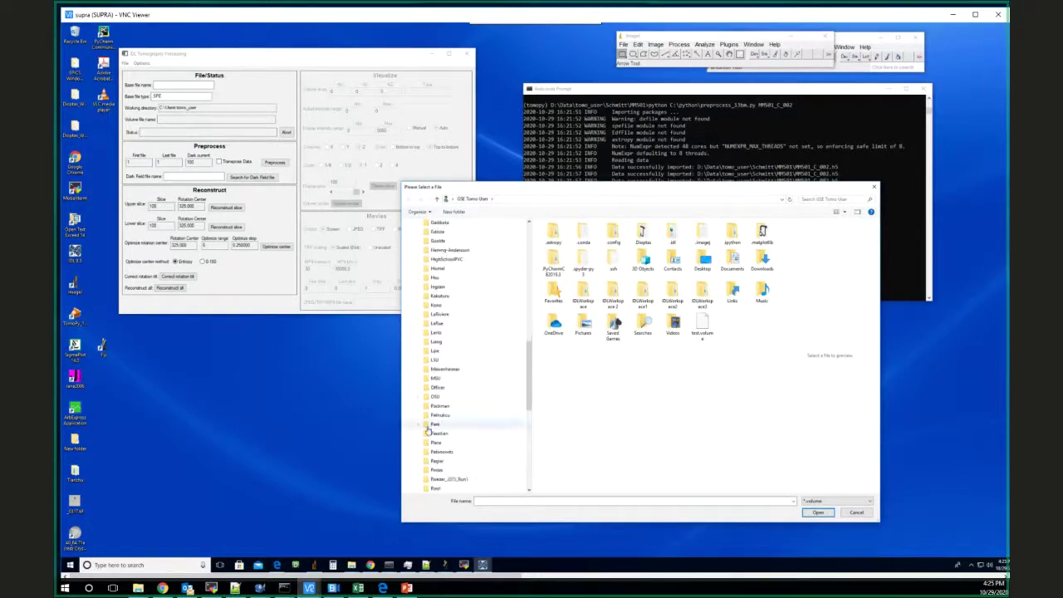
scroll(427, 431, "down", 4)
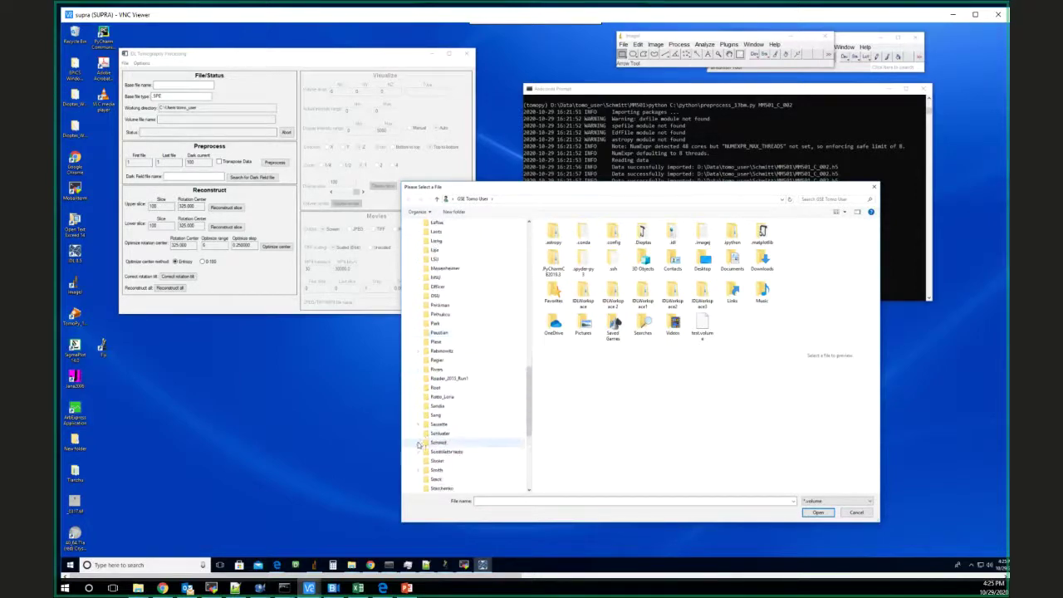
left_click(419, 443)
left_click(440, 451)
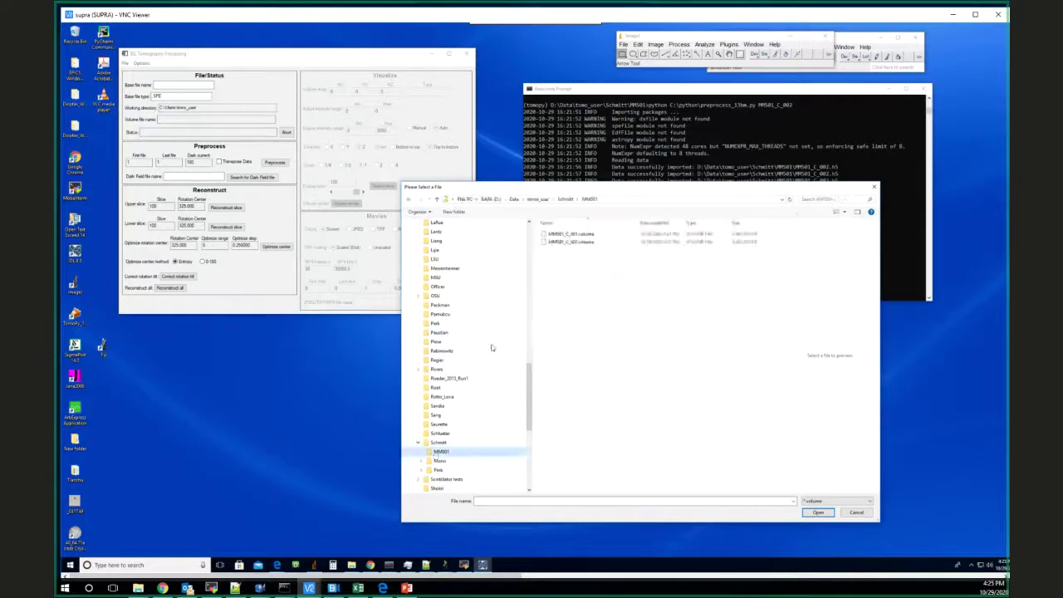
double_click(572, 233)
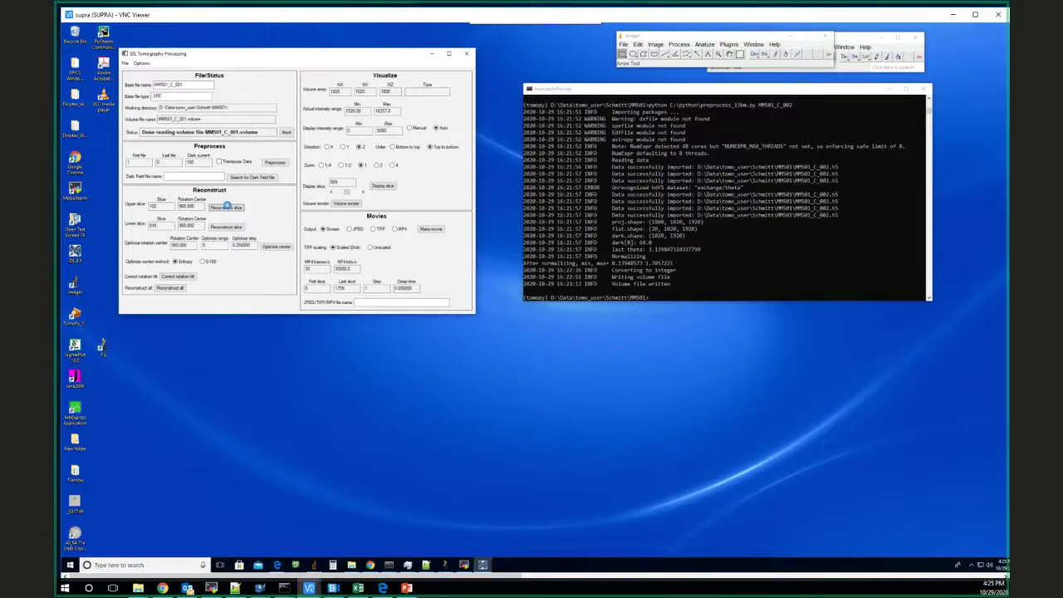
Step: Reconstruct the upper slice, close the oversized view, reconstruct it again at 1/2 zoom, and move the image window aside
left_click(226, 206)
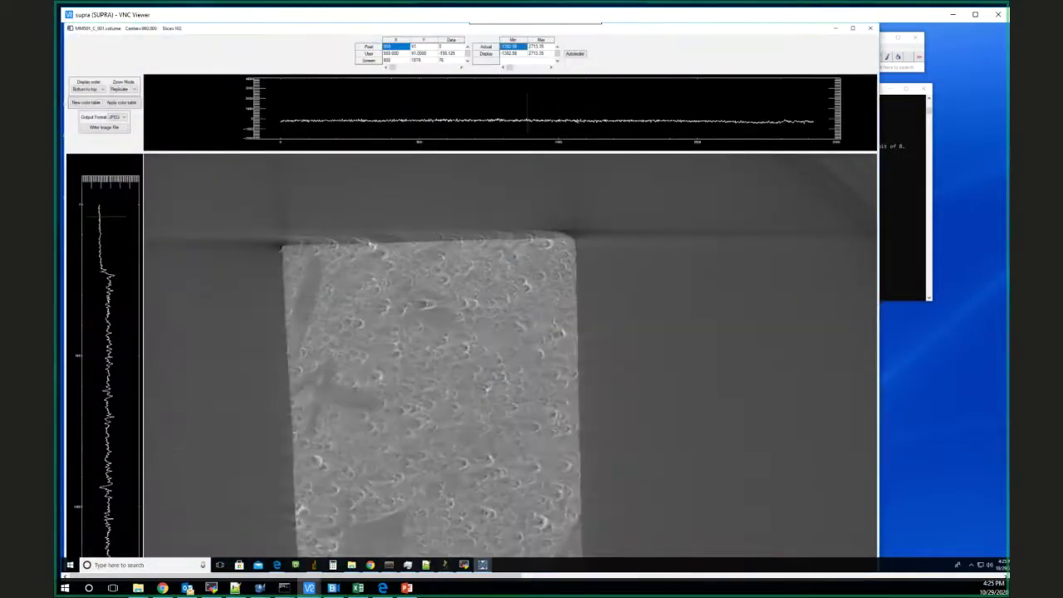
left_click(856, 30)
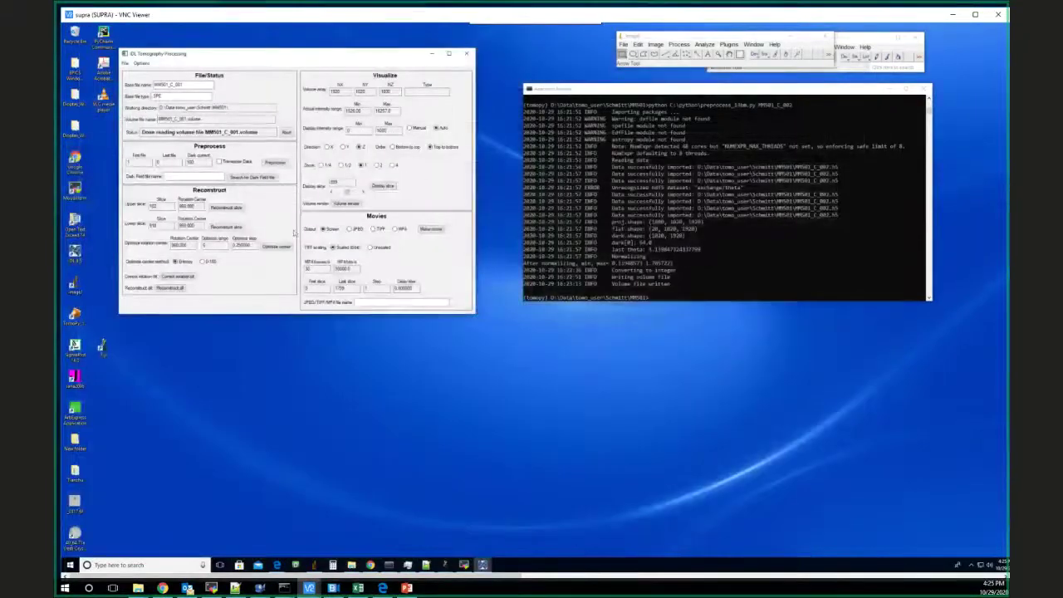
left_click(344, 165)
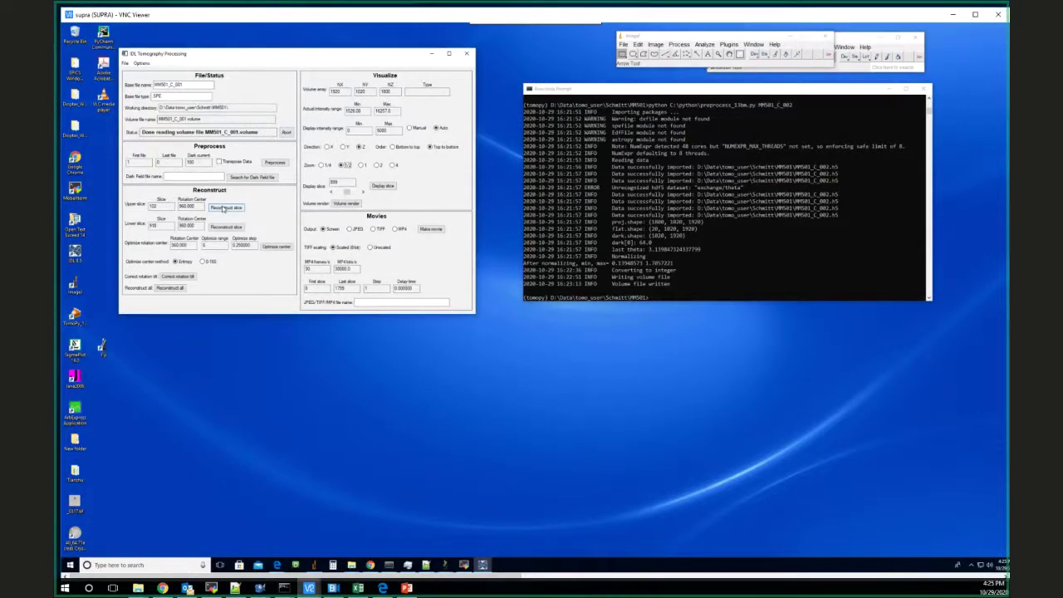
left_click(223, 208)
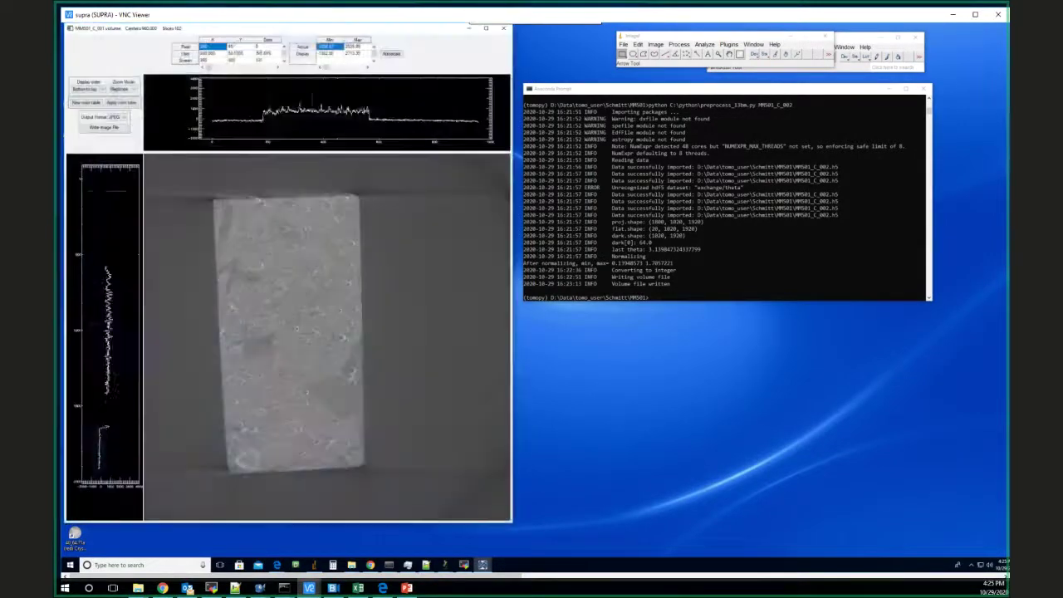
left_click_drag(273, 33, 604, 51)
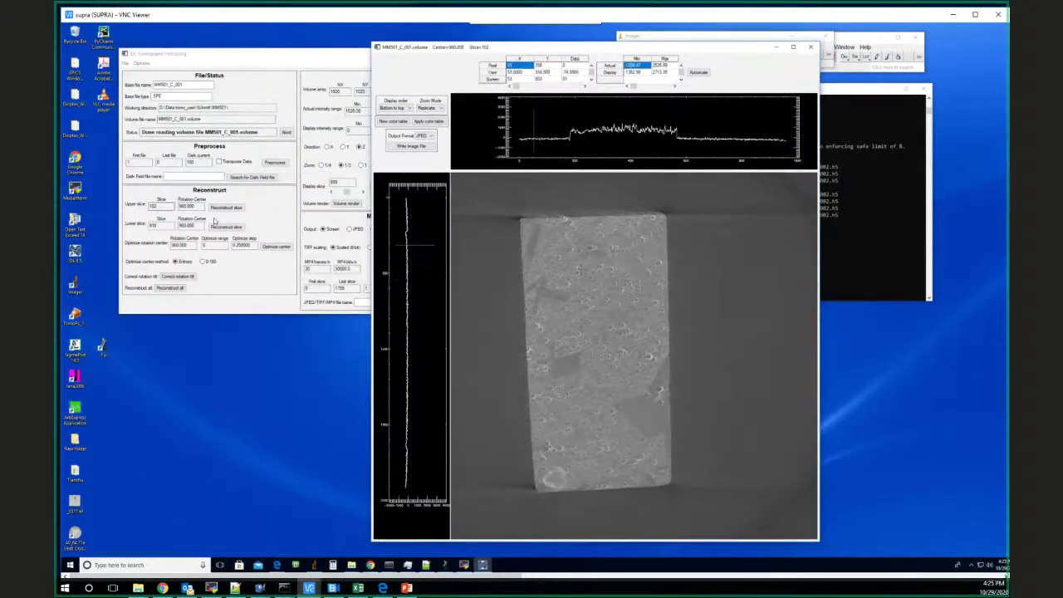
Step: Set the upper slice's rotation center to 970 and reconstruct the slice
double_click(191, 206)
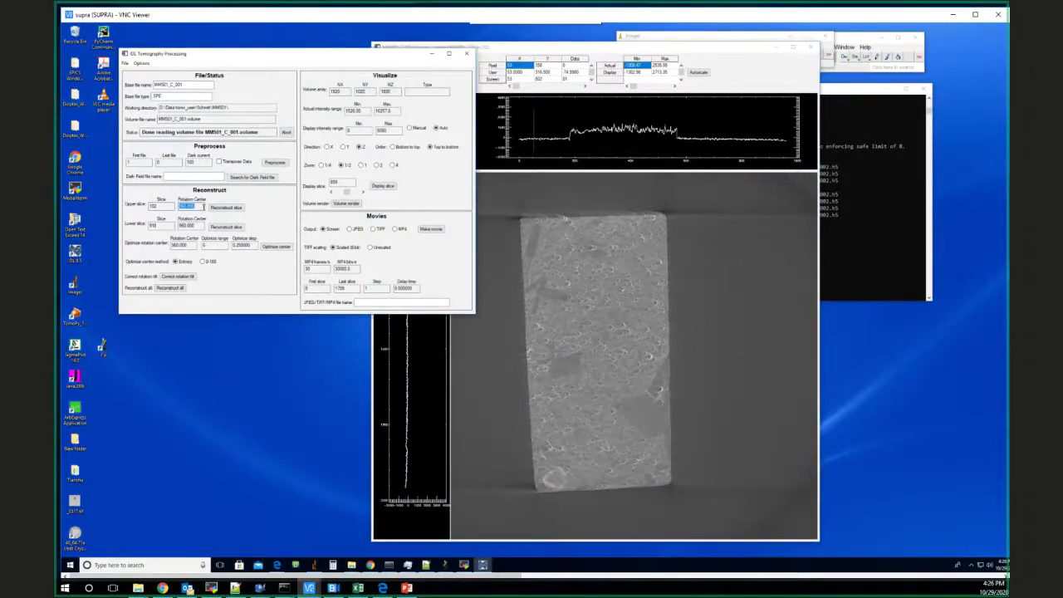
type("970")
left_click(224, 208)
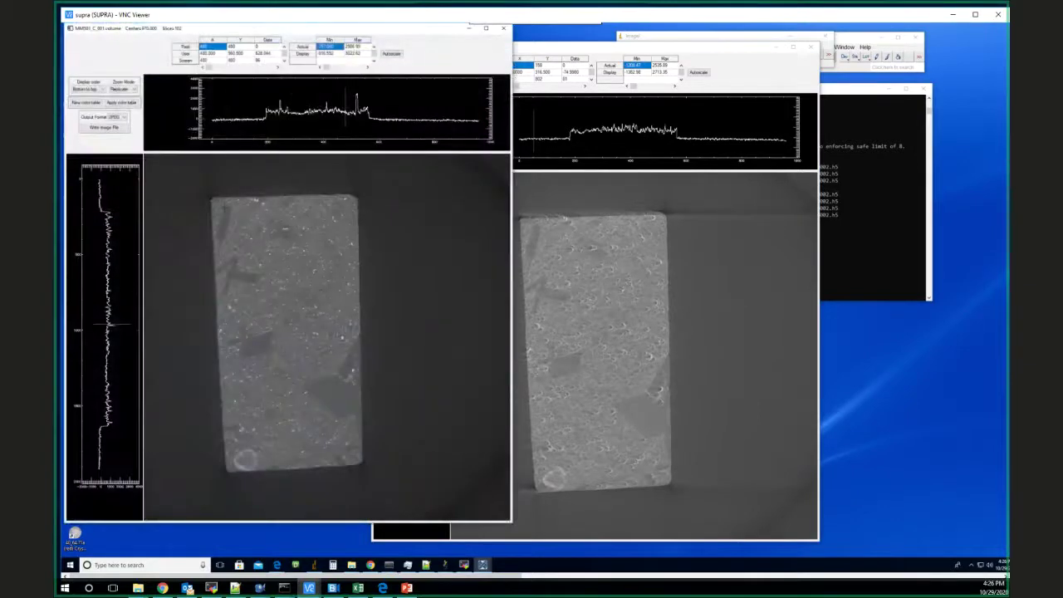
left_click(220, 208)
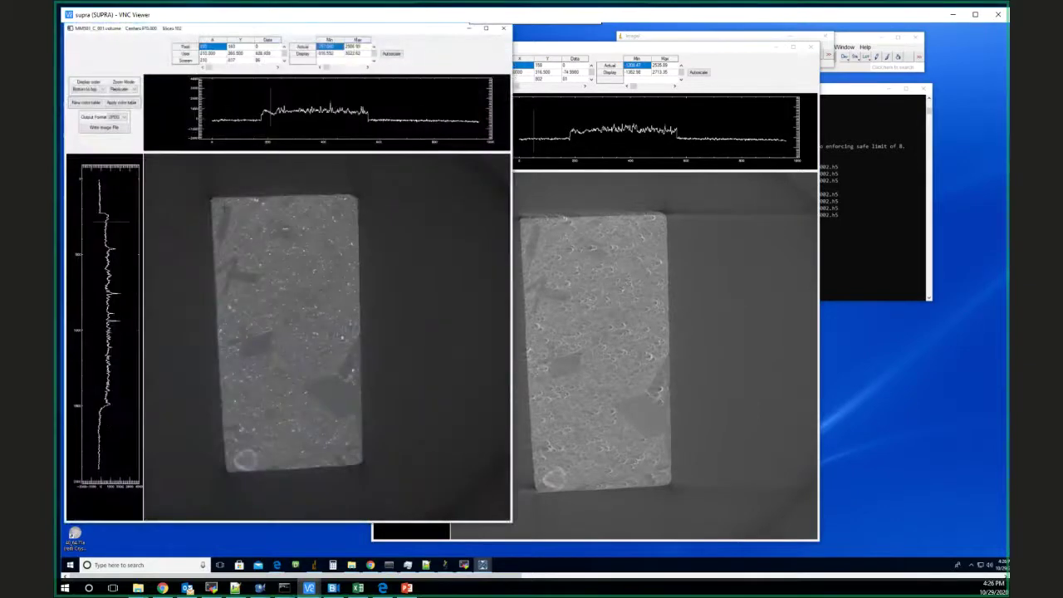
Step: Inspect the upper slice reconstruction centered at 970 up close and close the earlier one centered at 960
left_click(403, 290)
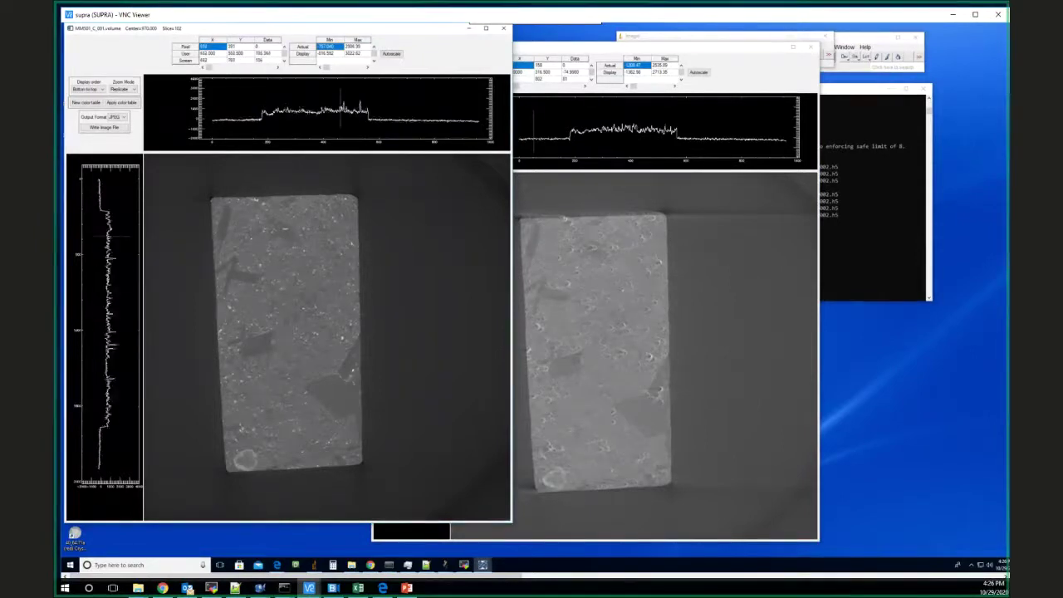
left_click(297, 284)
scroll(328, 337, "up", 1)
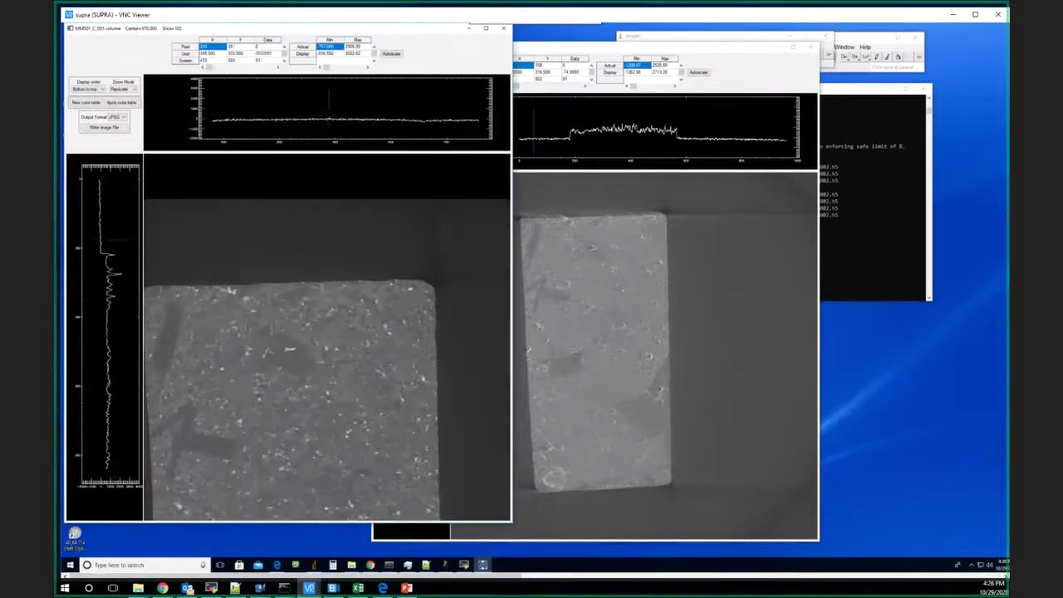
scroll(327, 337, "down", 1)
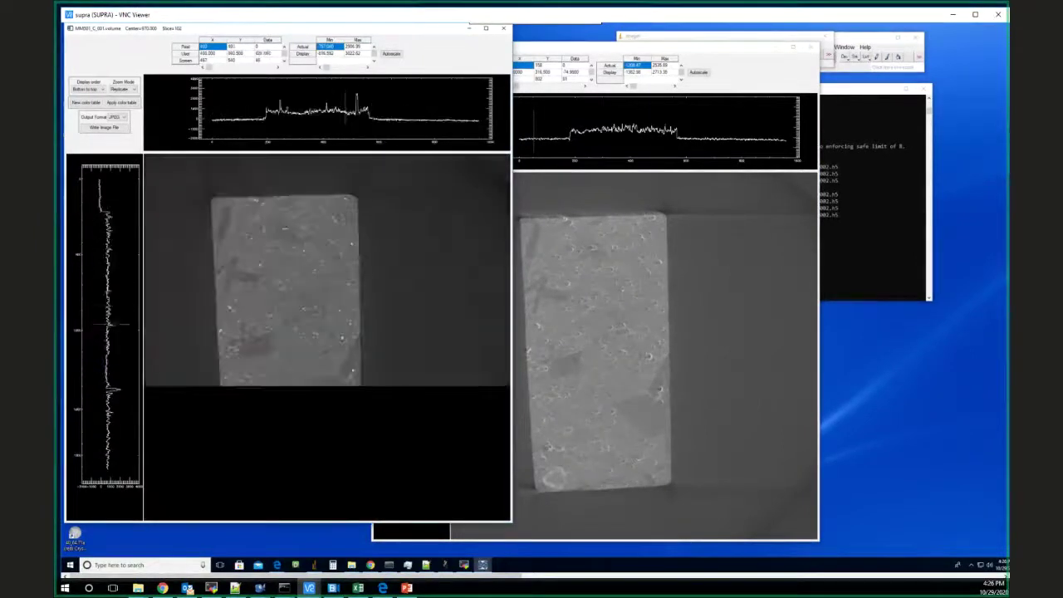
left_click(815, 47)
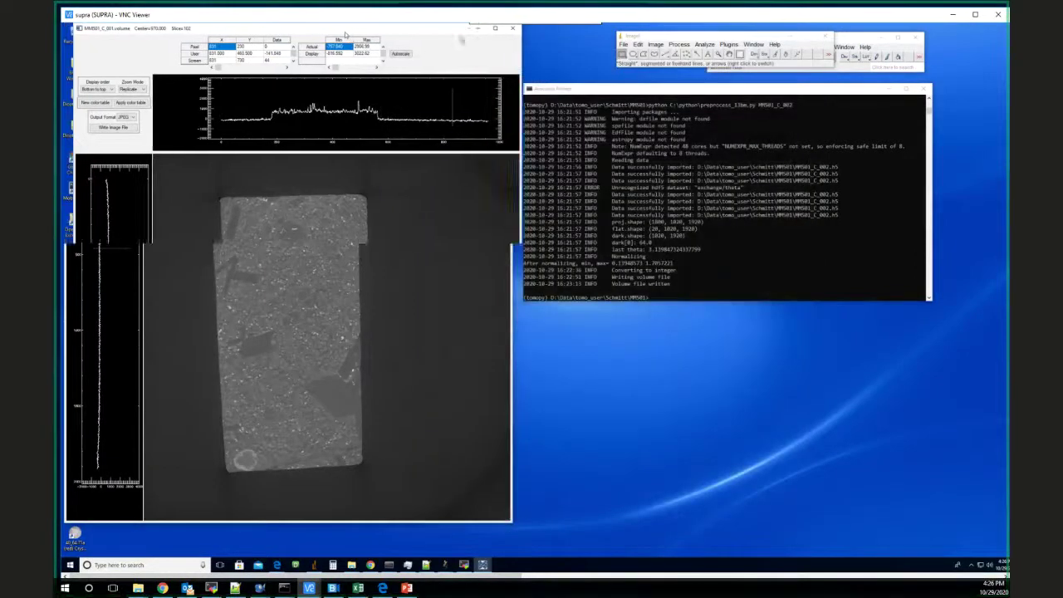
Step: Set the lower slice's rotation center to 970, reconstruct the slice, and close both slice windows after viewing them
left_click_drag(405, 34, 665, 42)
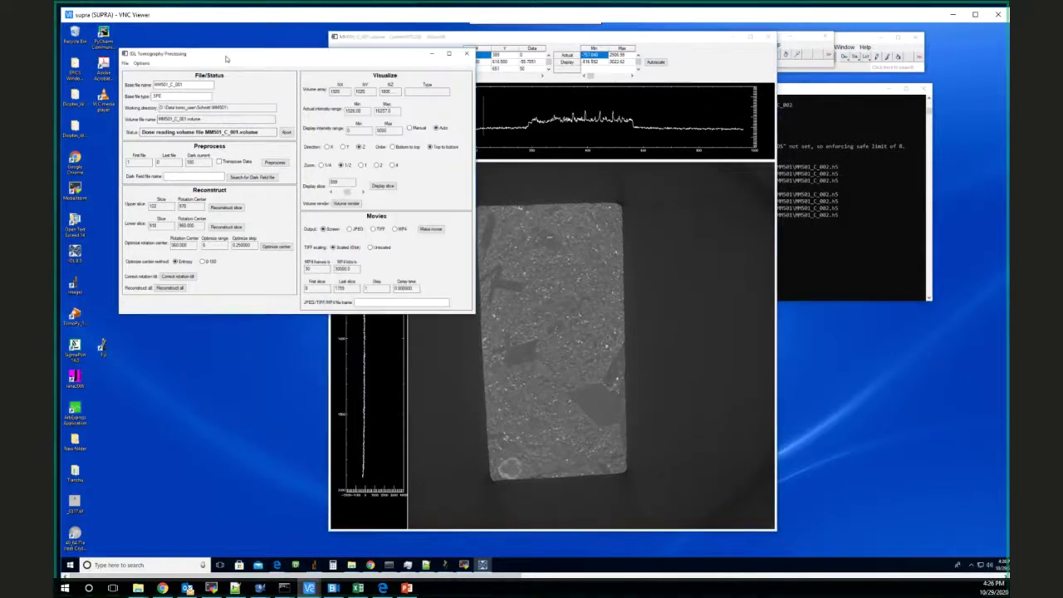
left_click_drag(234, 58, 204, 59)
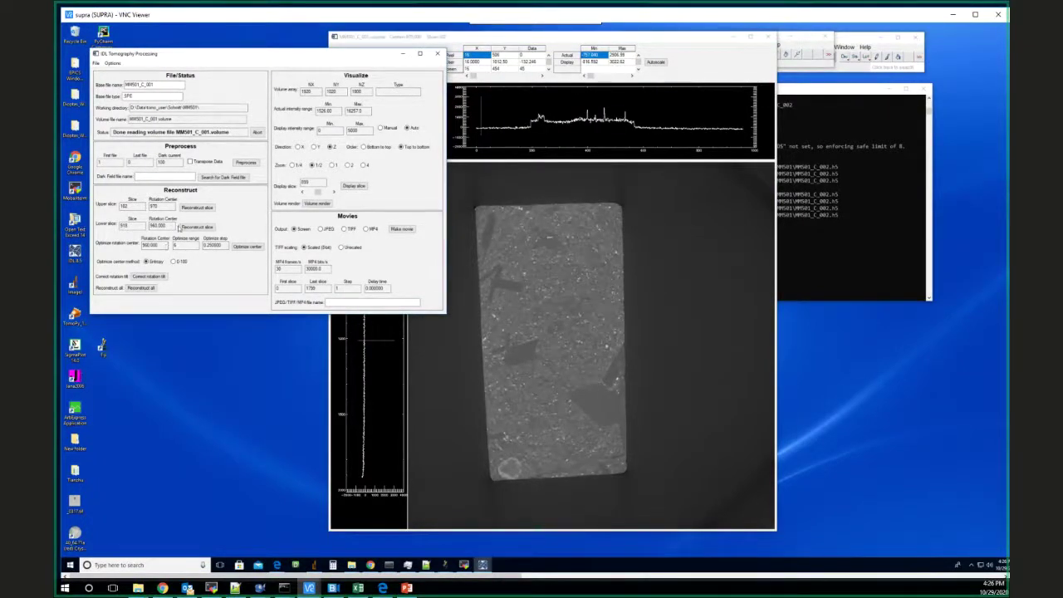
double_click(170, 226)
type("970")
left_click(197, 226)
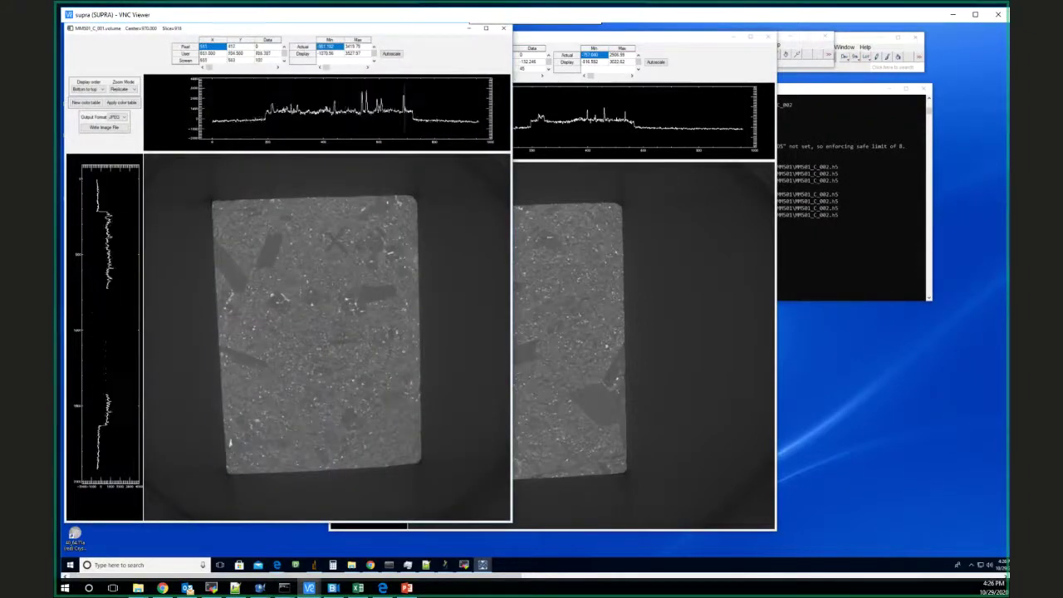
mouse_move(512, 22)
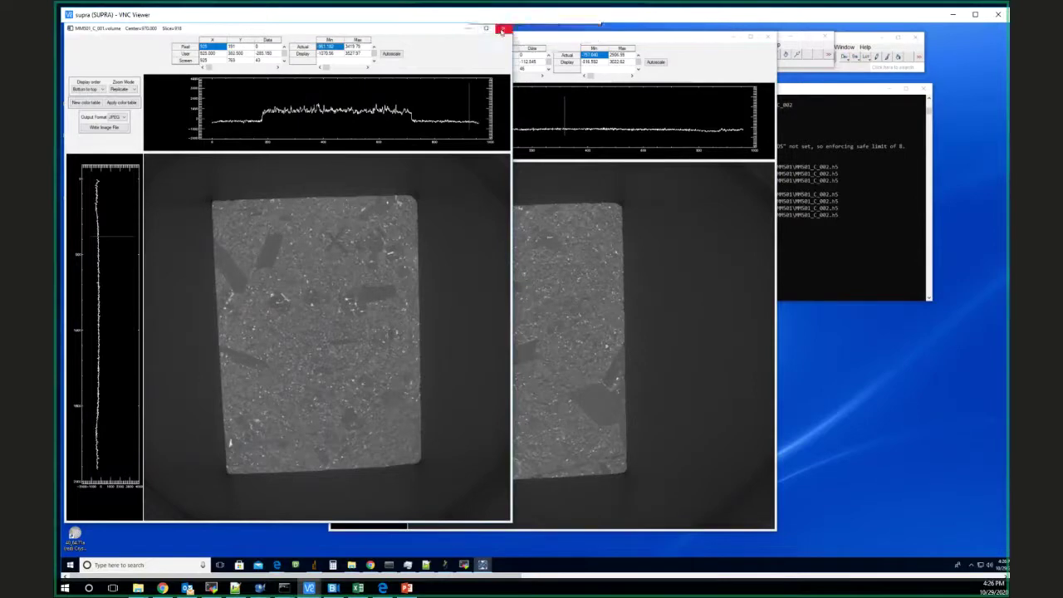
left_click(502, 31)
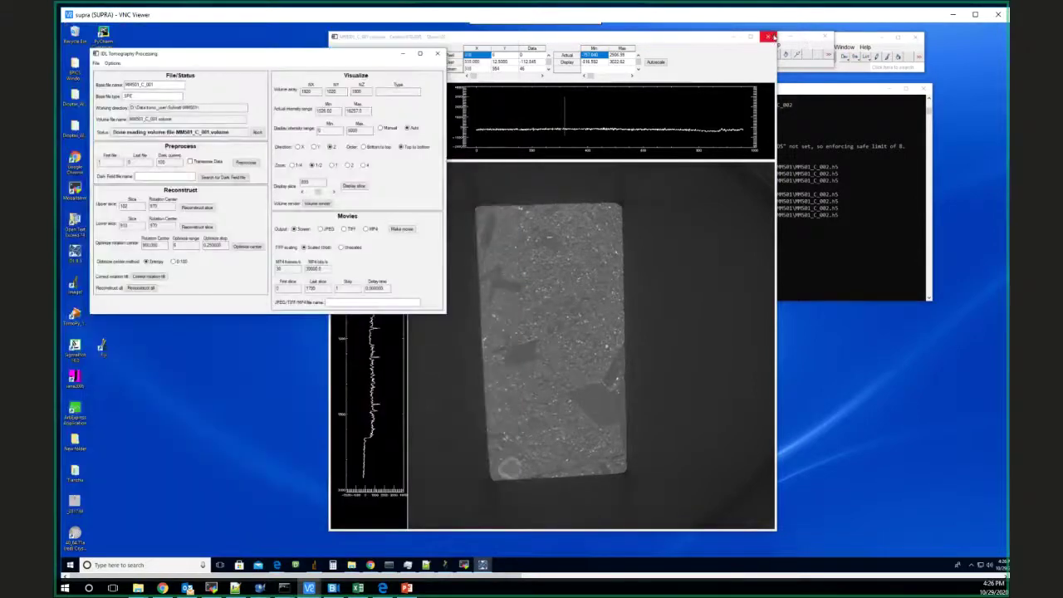
left_click(769, 37)
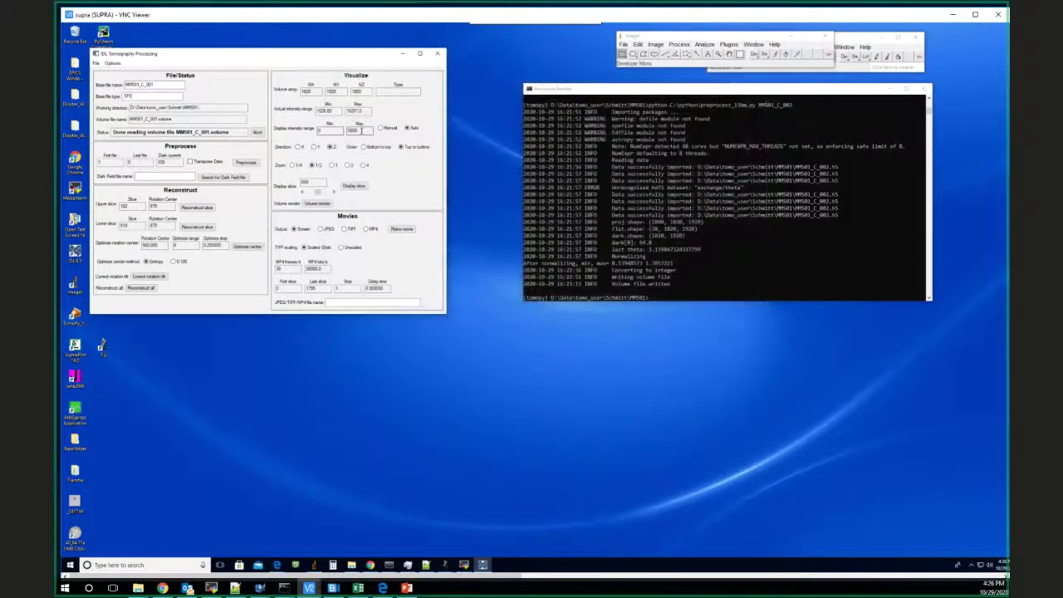
Step: Set a manual display intensity range of -200 to 2500 and check it by reconstructing the upper slice
left_click(382, 129)
double_click(359, 130)
type("5000")
double_click(360, 130)
left_click(318, 131)
left_click_drag(329, 130, 305, 136)
double_click(355, 130)
left_click_drag(333, 130, 307, 129)
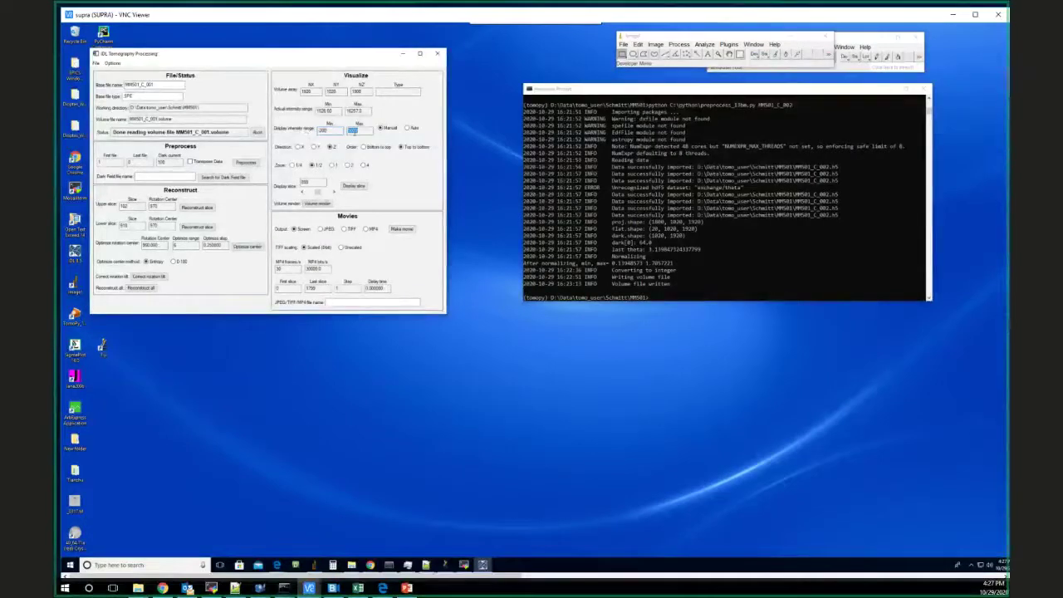
left_click(362, 131)
type("2500")
left_click(199, 207)
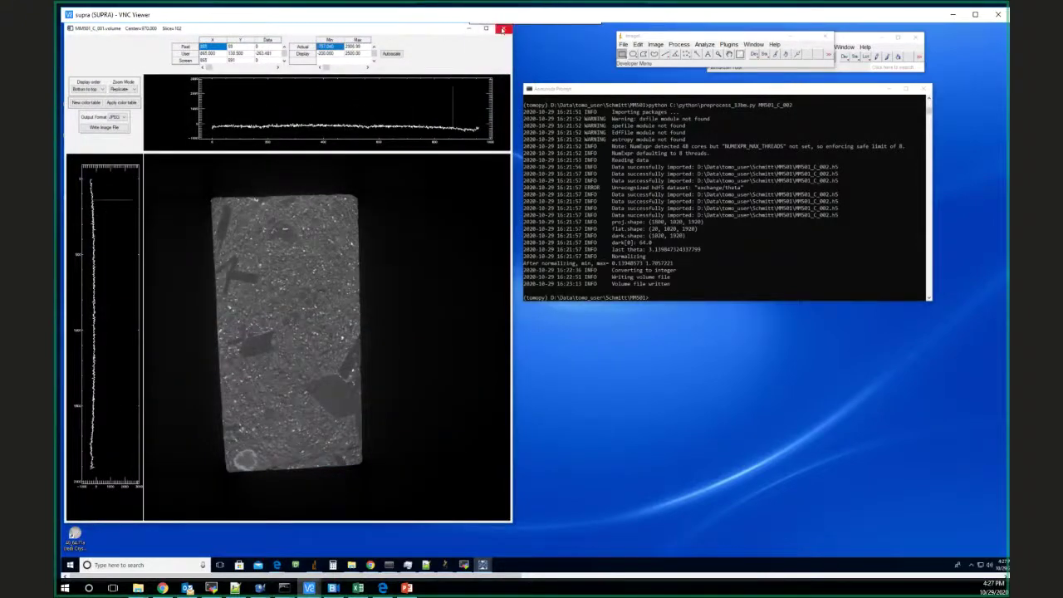
left_click(502, 29)
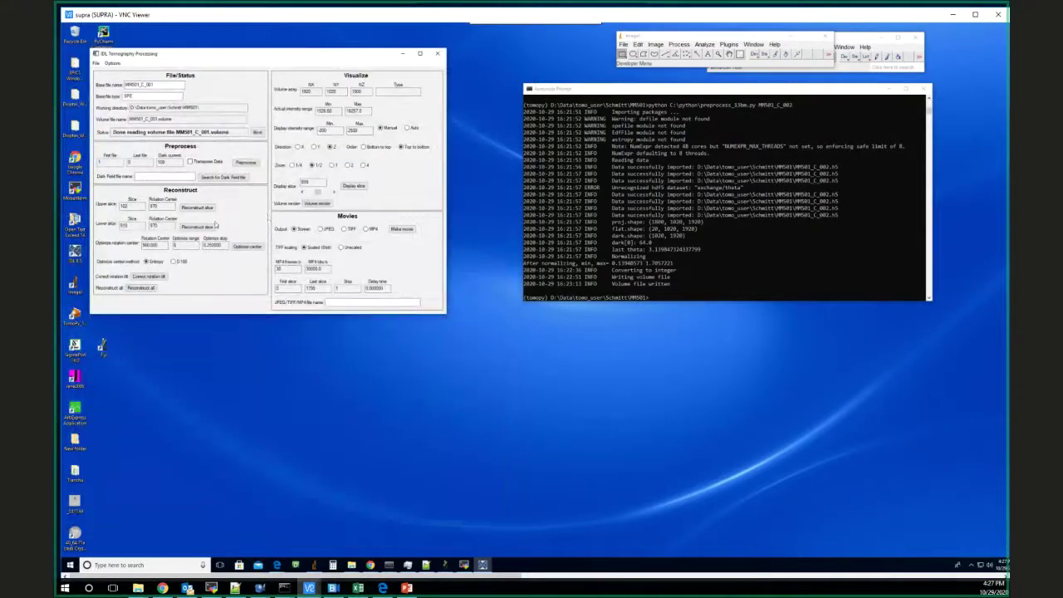
Step: Set the optimization's rotation center to 970 and run the entropy-based center optimization
double_click(163, 246)
type("970")
left_click(246, 247)
key("Tab")
left_click(247, 249)
left_click(246, 247)
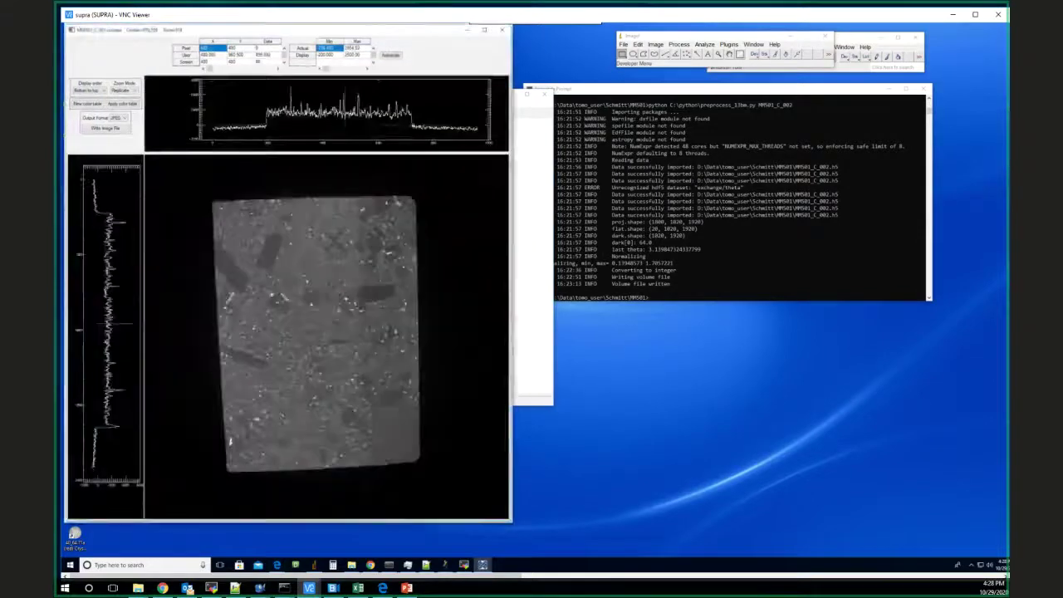
Step: Examine the optimized lower and upper slices and the image entropy plot, closing each window
left_click_drag(385, 33, 394, 35)
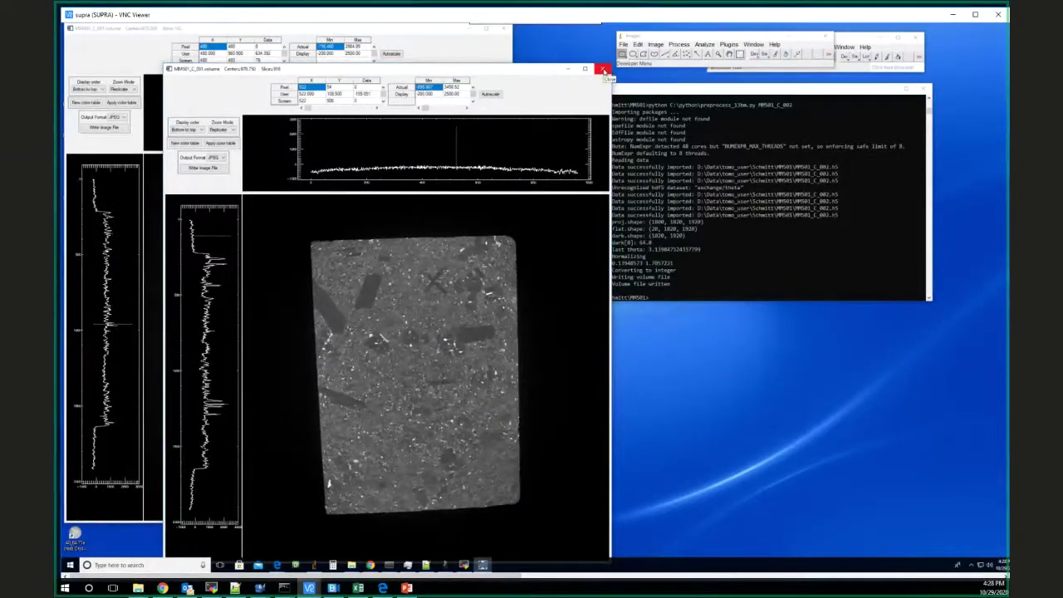
left_click(605, 70)
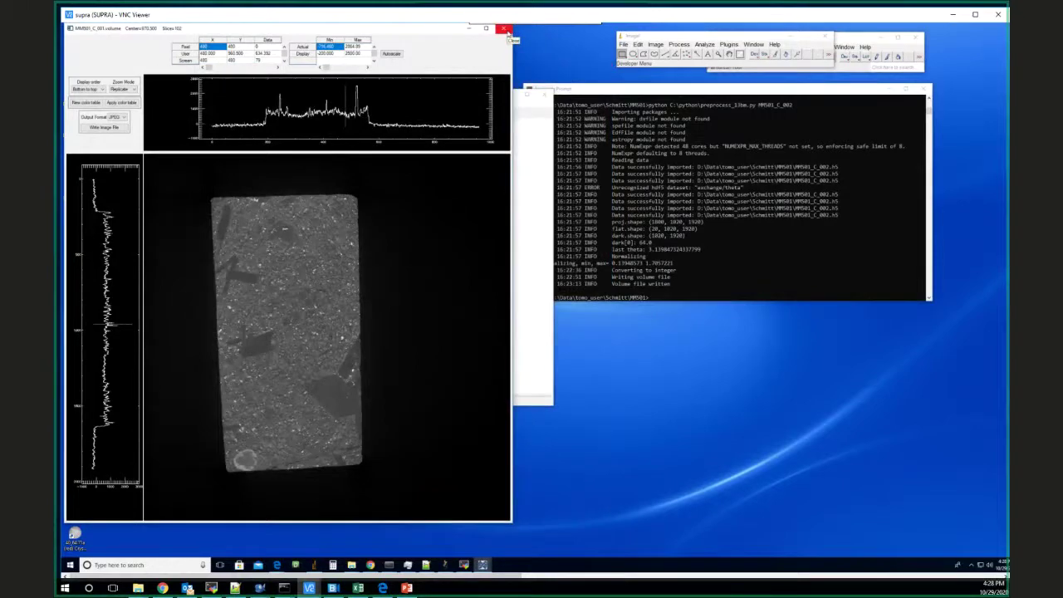
left_click(505, 30)
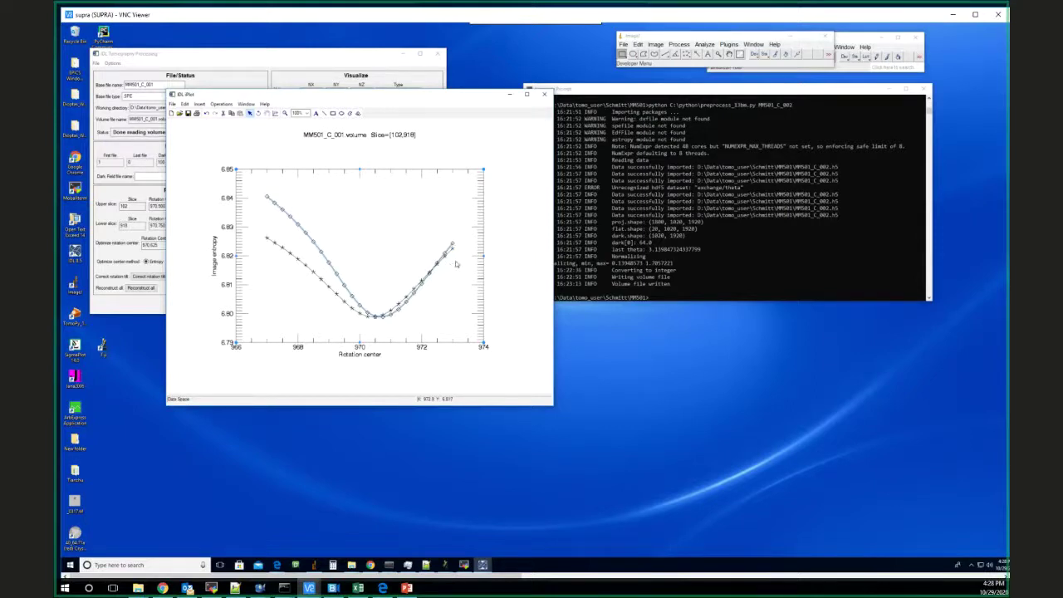
left_click(542, 96)
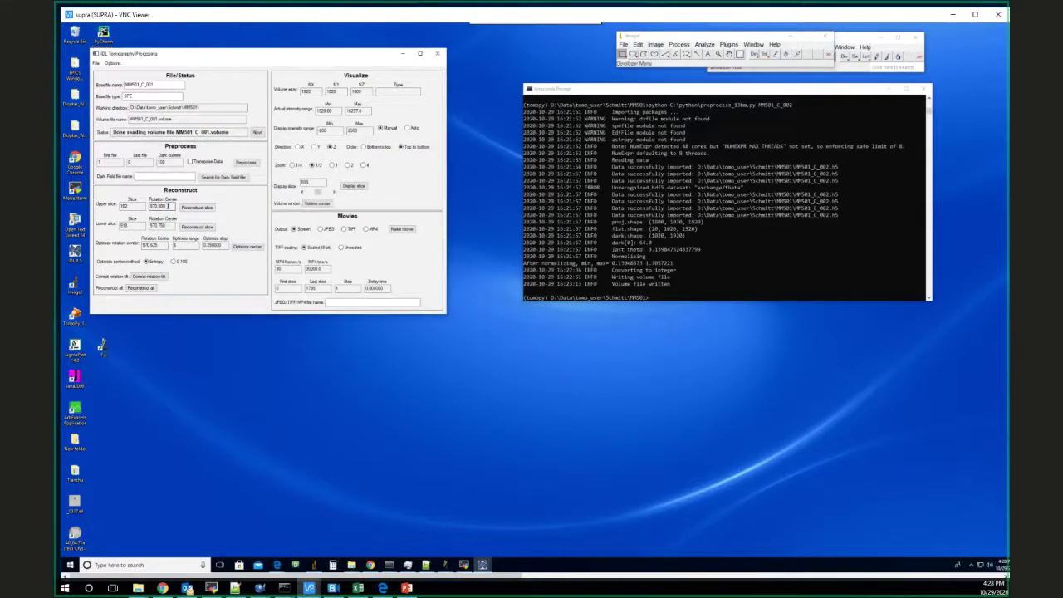
Step: Check the optimized rotation centers of the upper and lower slices and start reconstructing the whole volume
left_click(168, 206)
left_click(172, 225)
left_click(141, 288)
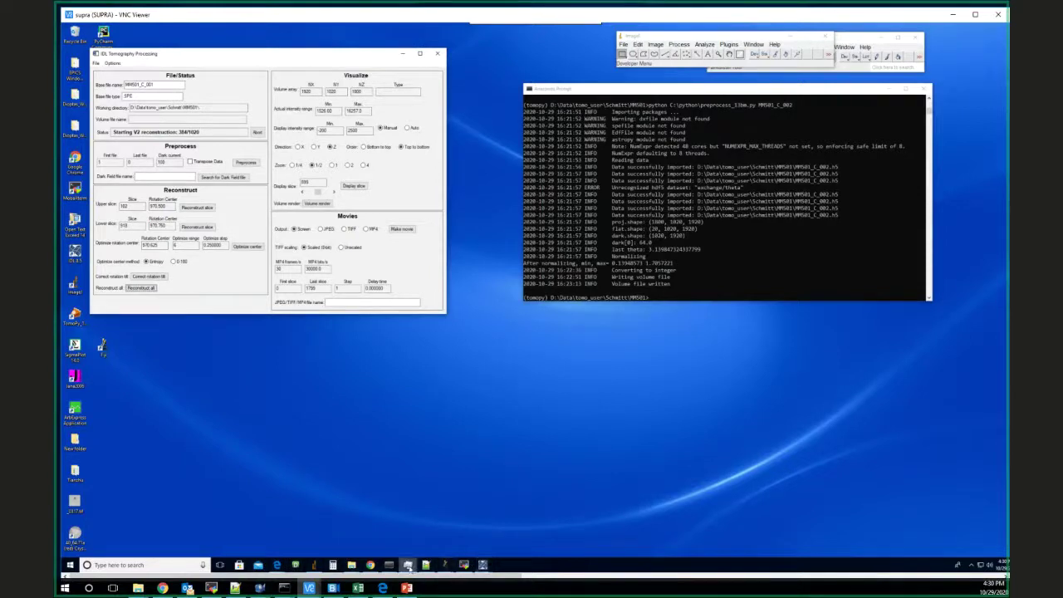
Step: Check the CPU load in Task Manager during the reconstruction, minimize it and return to the tomography processing window
left_click_drag(433, 575, 803, 575)
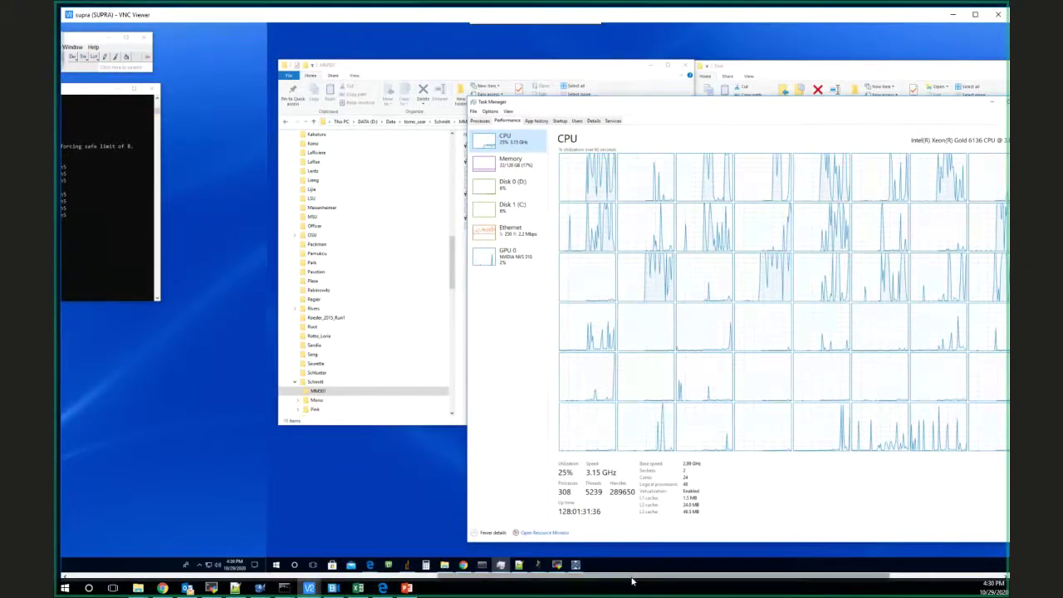
left_click_drag(635, 578, 734, 529)
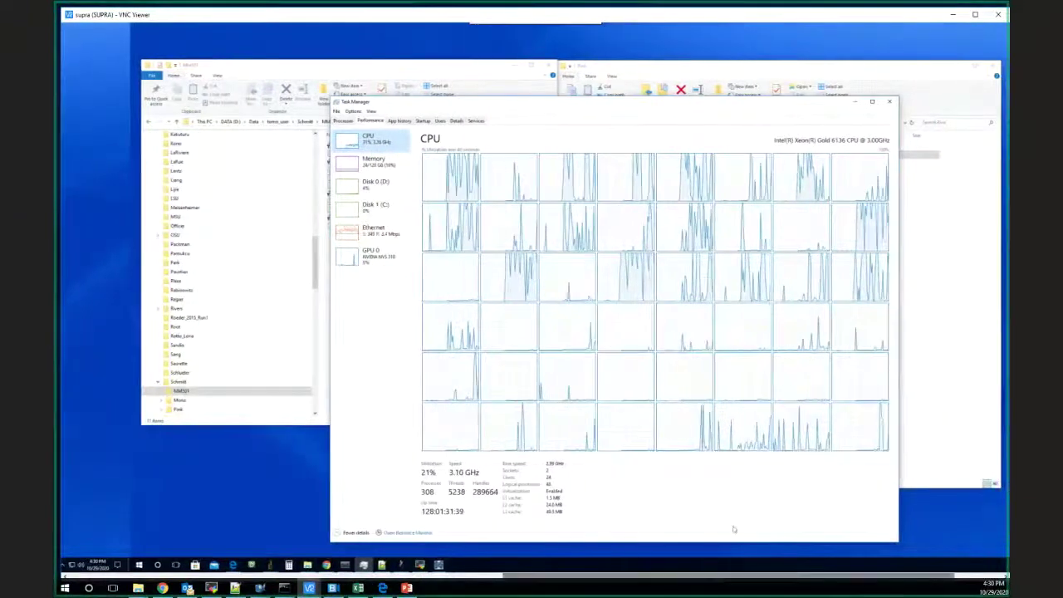
left_click(855, 103)
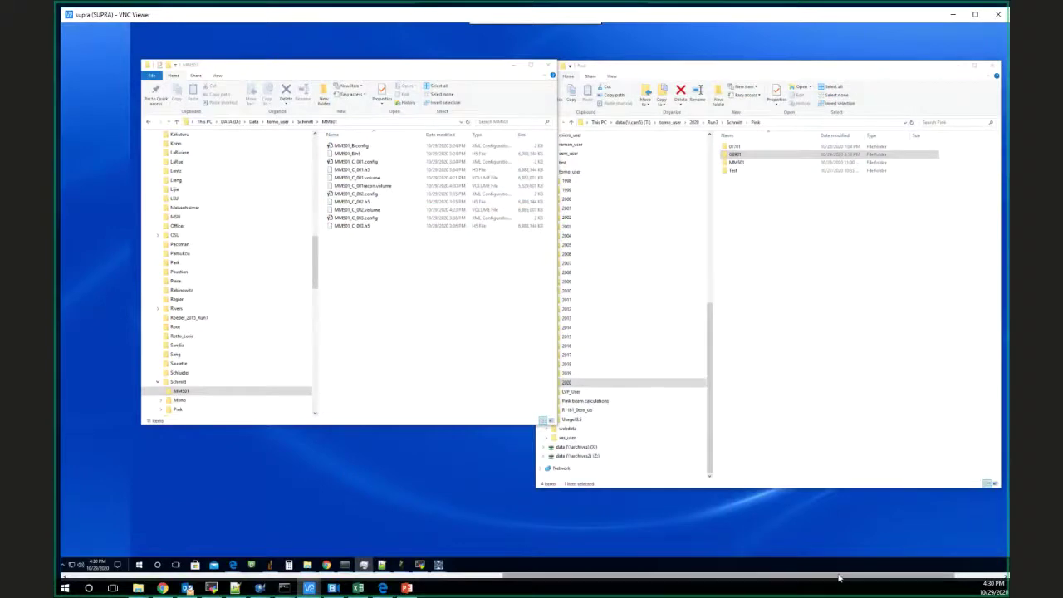
left_click_drag(775, 577, 245, 335)
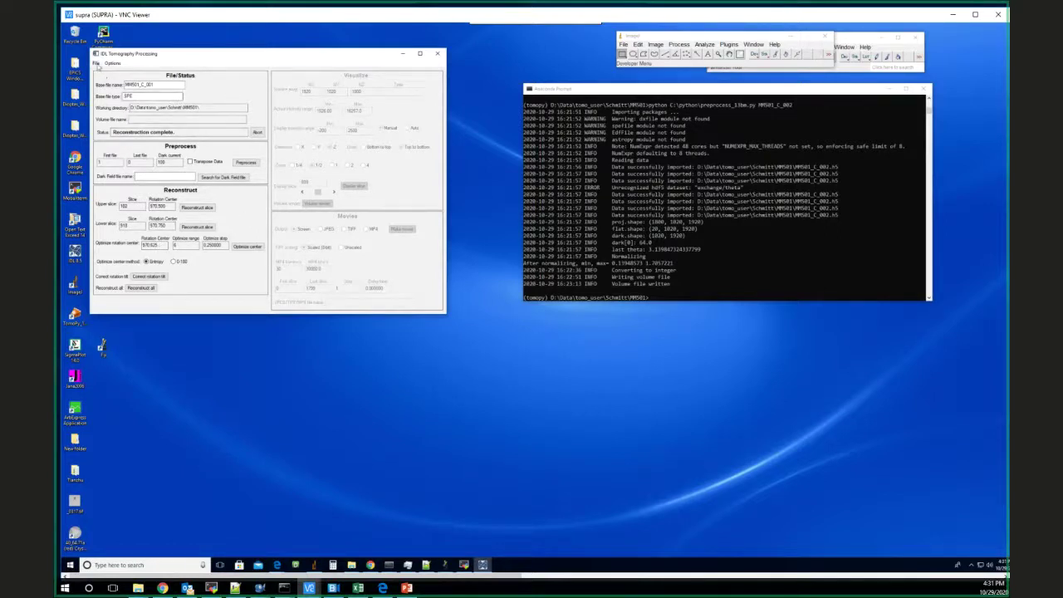
Step: Load the reconstructed volume file MM501_C_001recon.volume
left_click(96, 63)
left_click(96, 63)
left_click(95, 63)
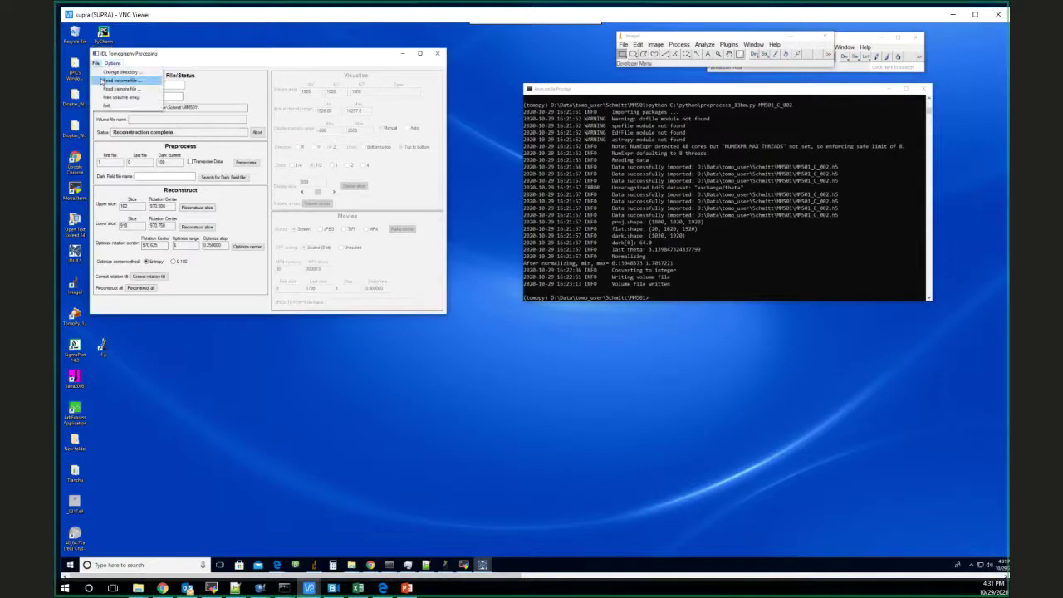
left_click(121, 80)
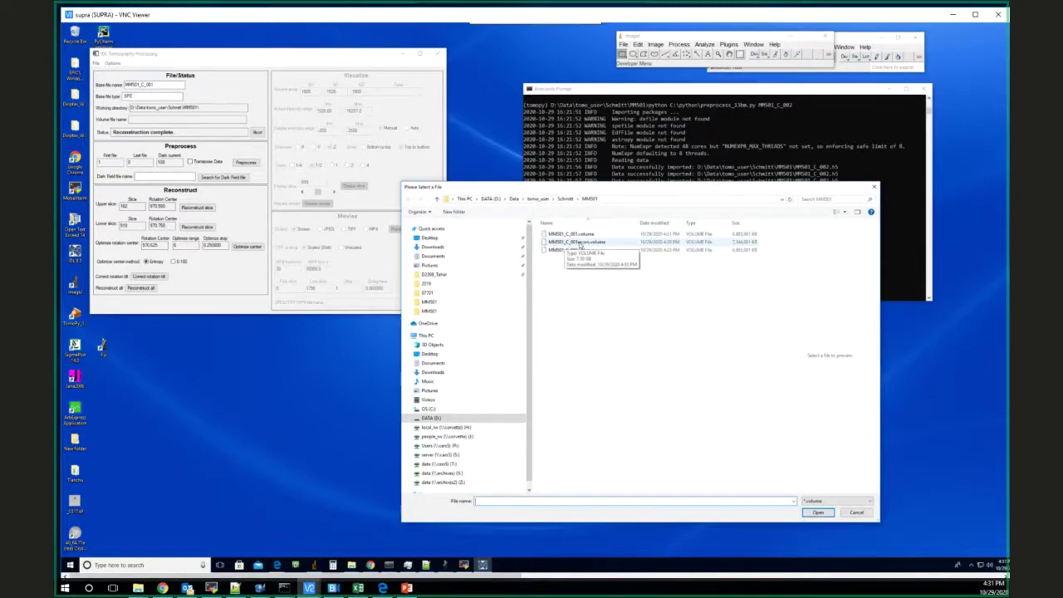
double_click(581, 244)
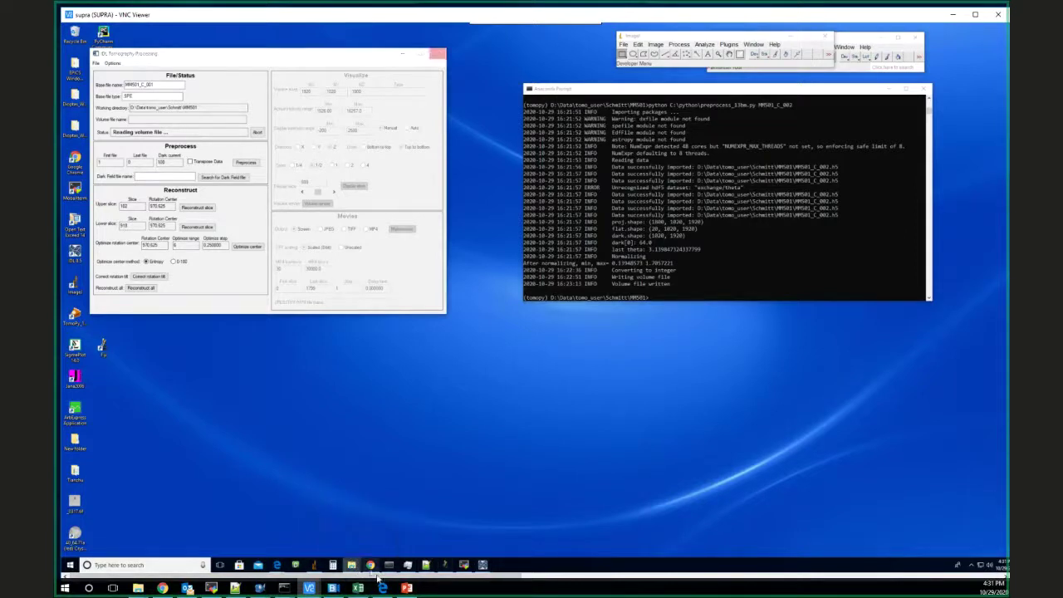
Step: Check the size of MM501_C_001recon.volume in the MM501 folder and return to the tomography processing window
left_click_drag(378, 580, 631, 462)
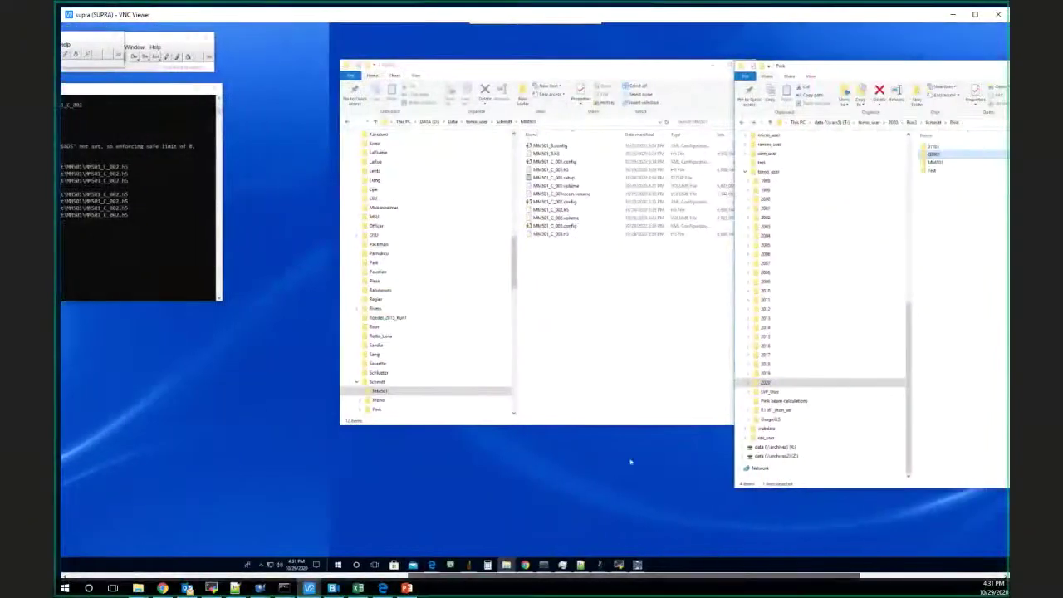
left_click(598, 267)
left_click_drag(551, 196, 720, 190)
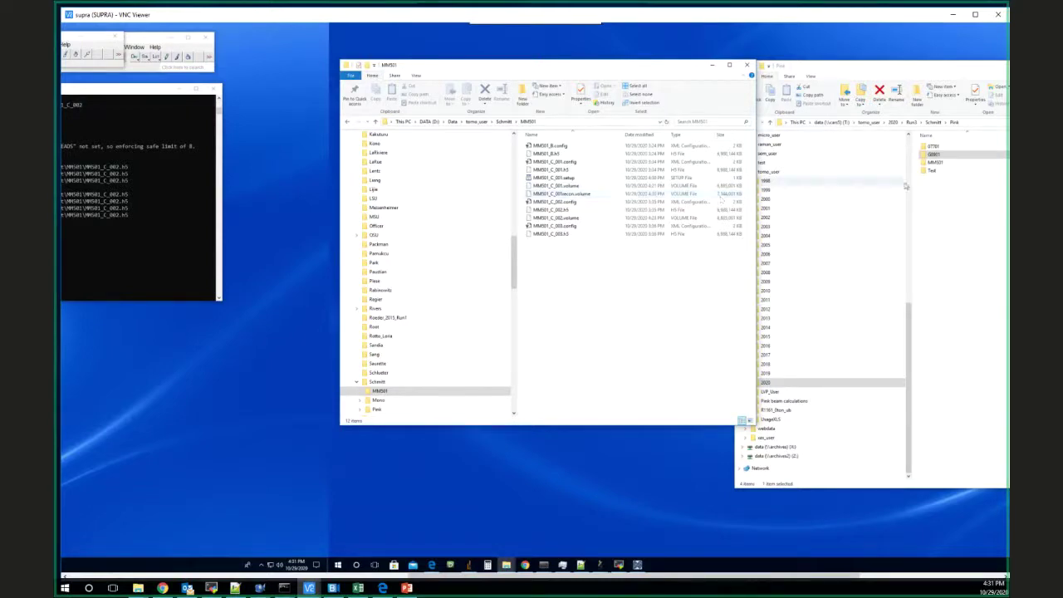
left_click_drag(736, 576, 277, 567)
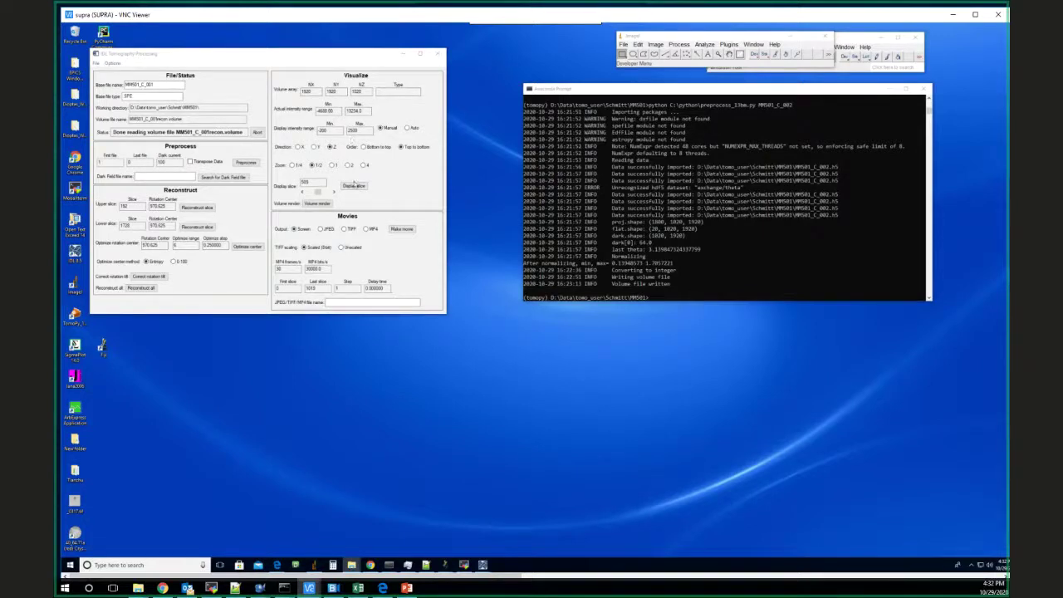
Step: Display a Z-direction slice of the reconstructed volume, inspect its bright grains magnified and at full extent, and close the slice window
left_click(354, 185)
left_click(332, 147)
left_click(305, 91)
left_click(339, 91)
left_click(364, 91)
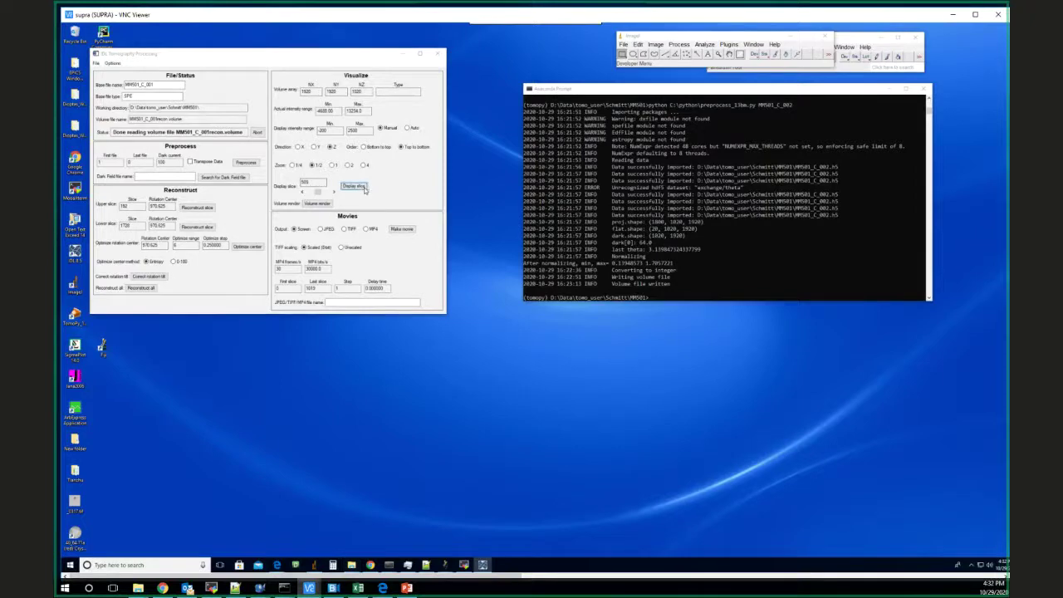
left_click(356, 185)
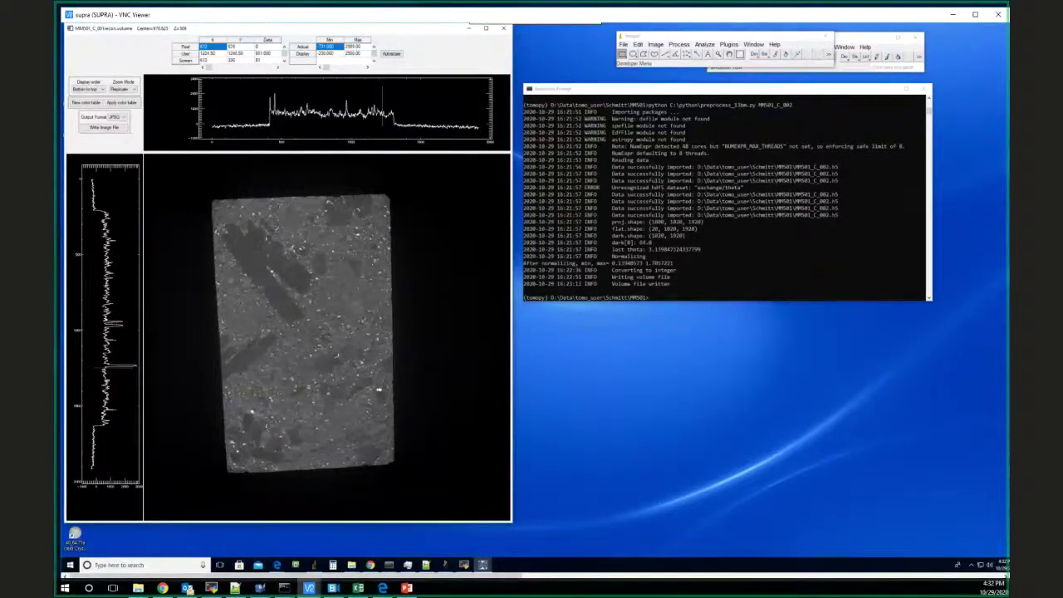
left_click(326, 335)
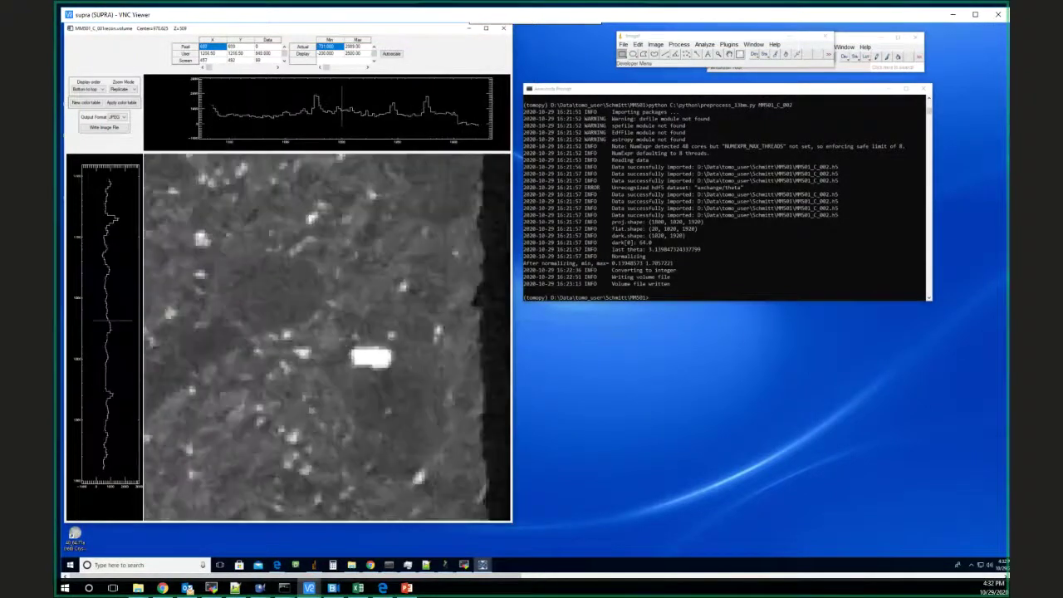
right_click(372, 358)
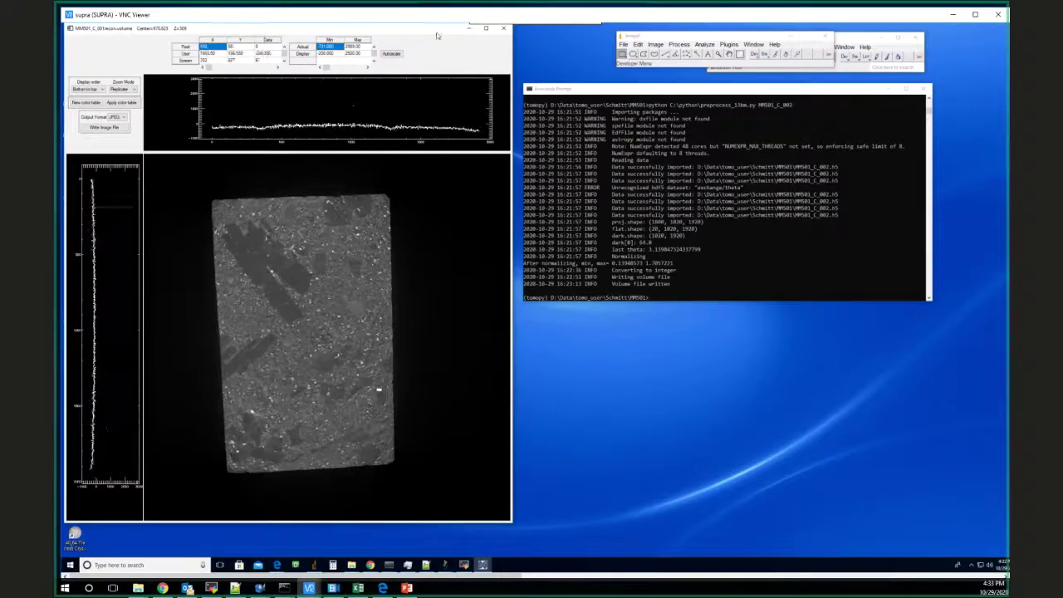
left_click_drag(506, 30, 517, 53)
left_click(516, 53)
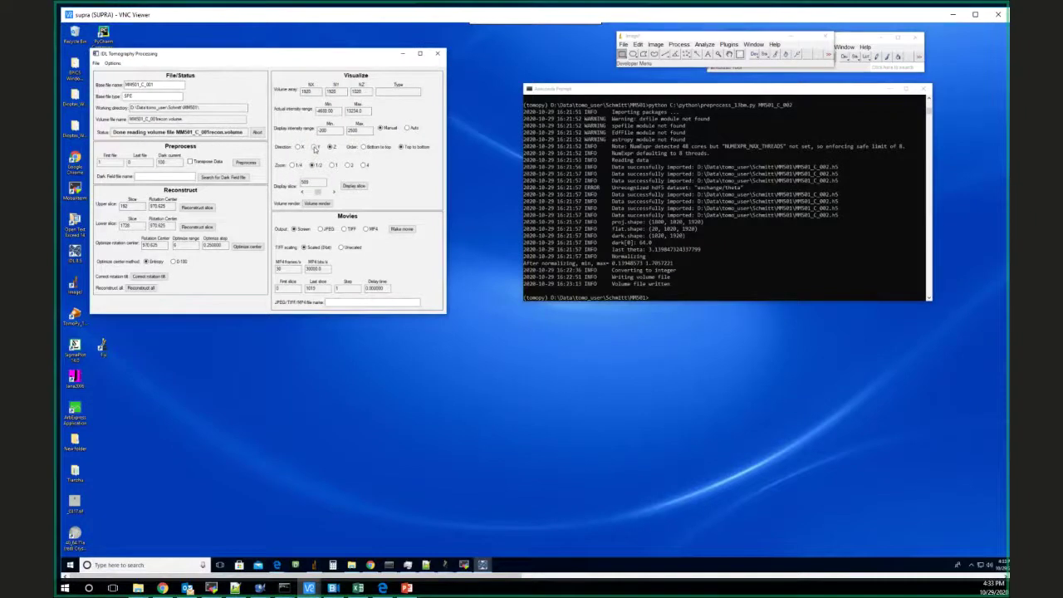
Step: Play an on-screen movie of the reconstructed volume along the Z direction and close the movie window
left_click(405, 230)
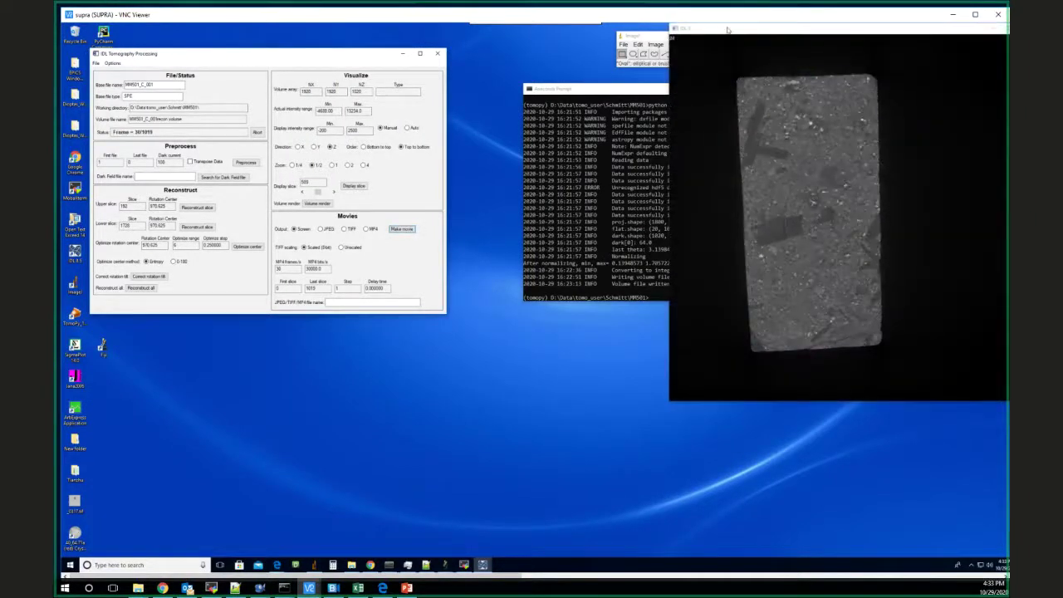
left_click_drag(644, 58, 425, 87)
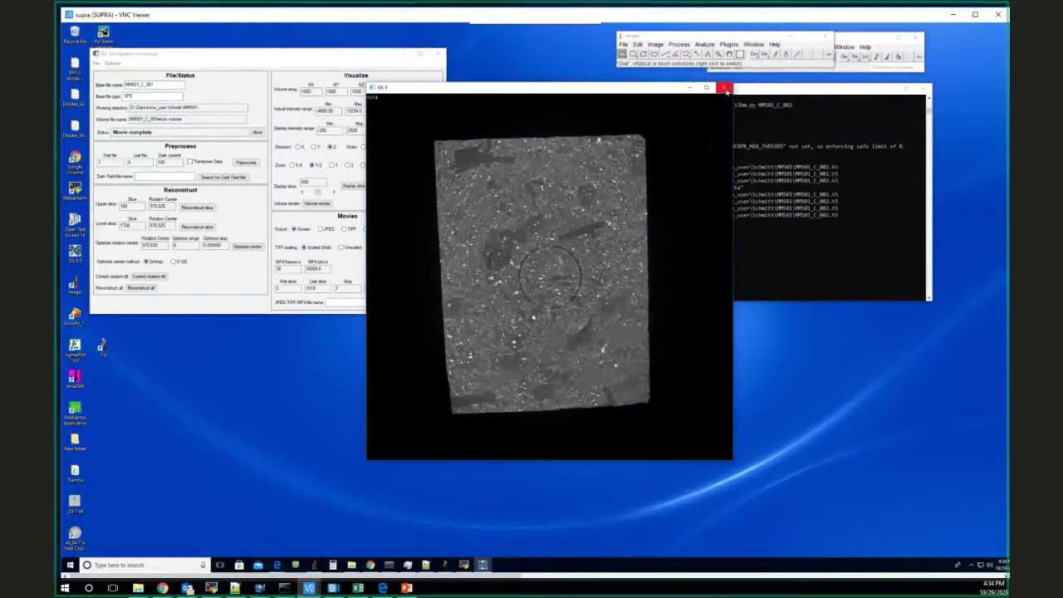
left_click(724, 87)
Step: Examine slices of the reconstructed volume in the Y direction, play their on-screen movie, and close the movie window
left_click(315, 147)
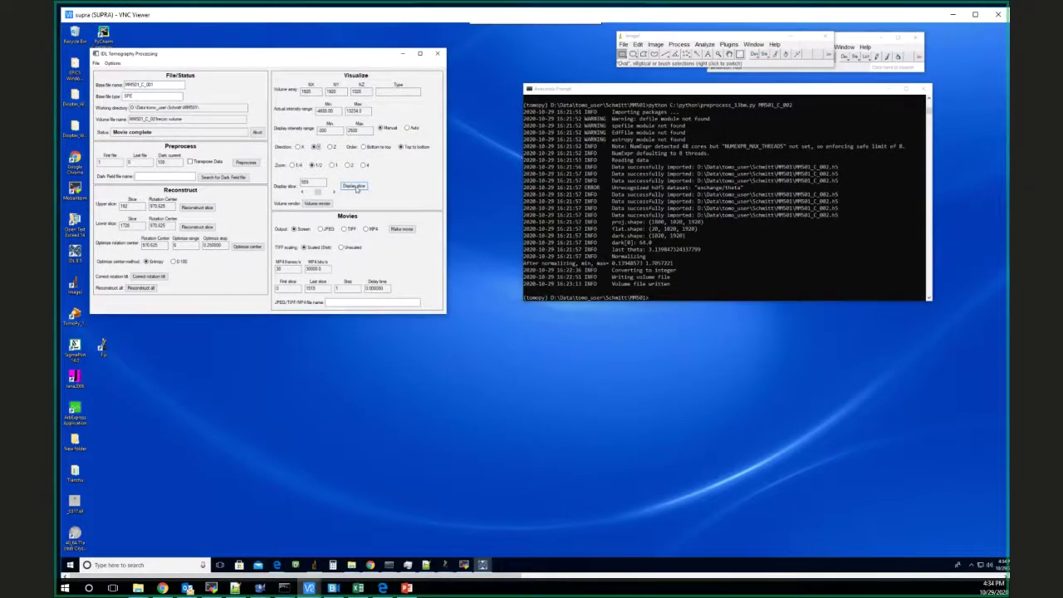
left_click(355, 187)
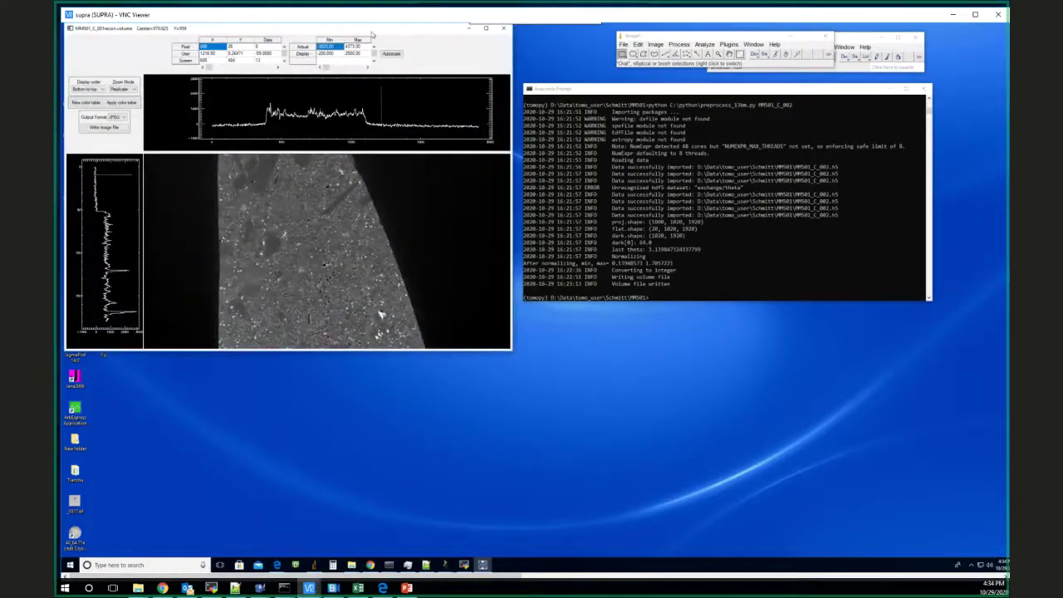
left_click_drag(372, 34, 481, 146)
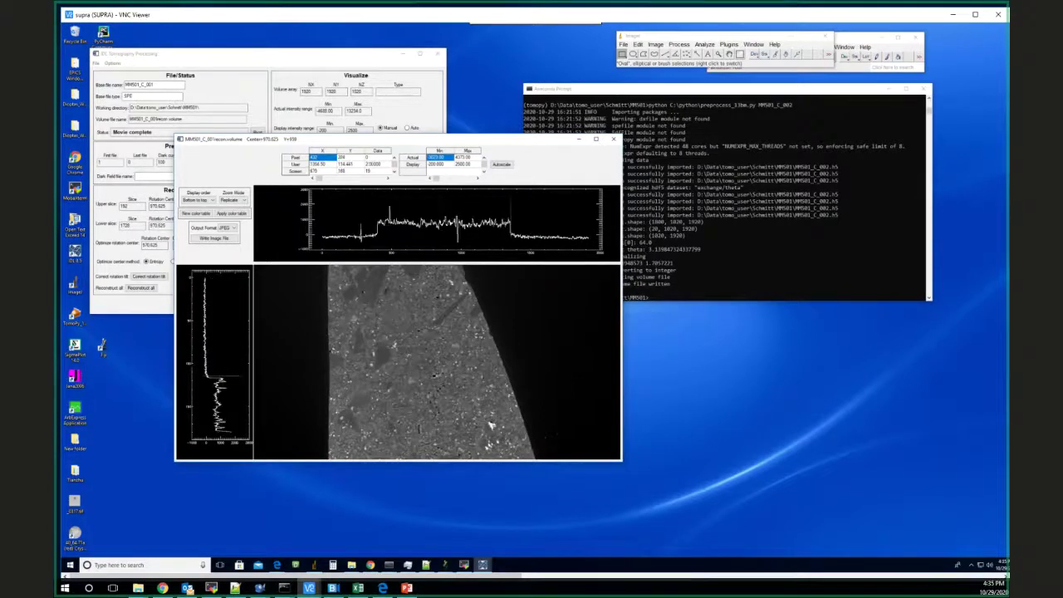
left_click_drag(534, 141, 794, 133)
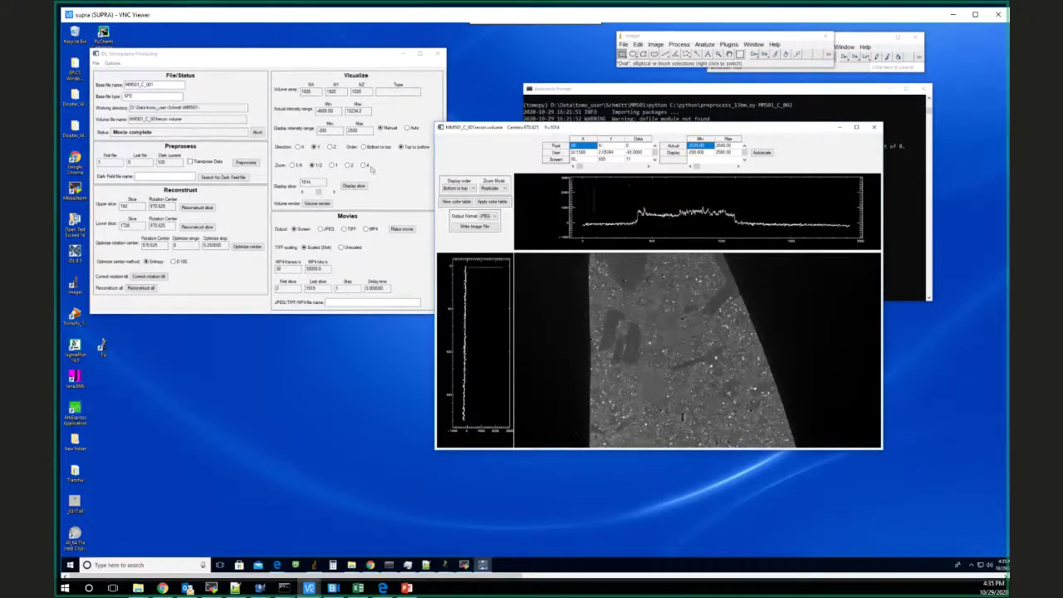
left_click(403, 229)
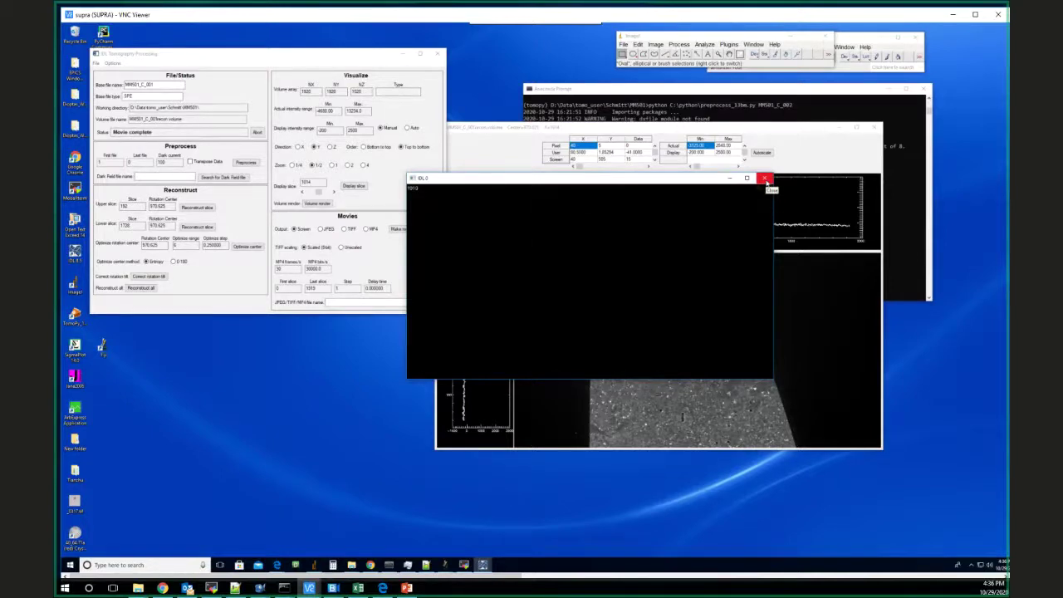
left_click(765, 178)
Step: Display an X-direction slice of the reconstructed volume, postpone the Windows update until tomorrow, and close both slice windows
left_click(301, 147)
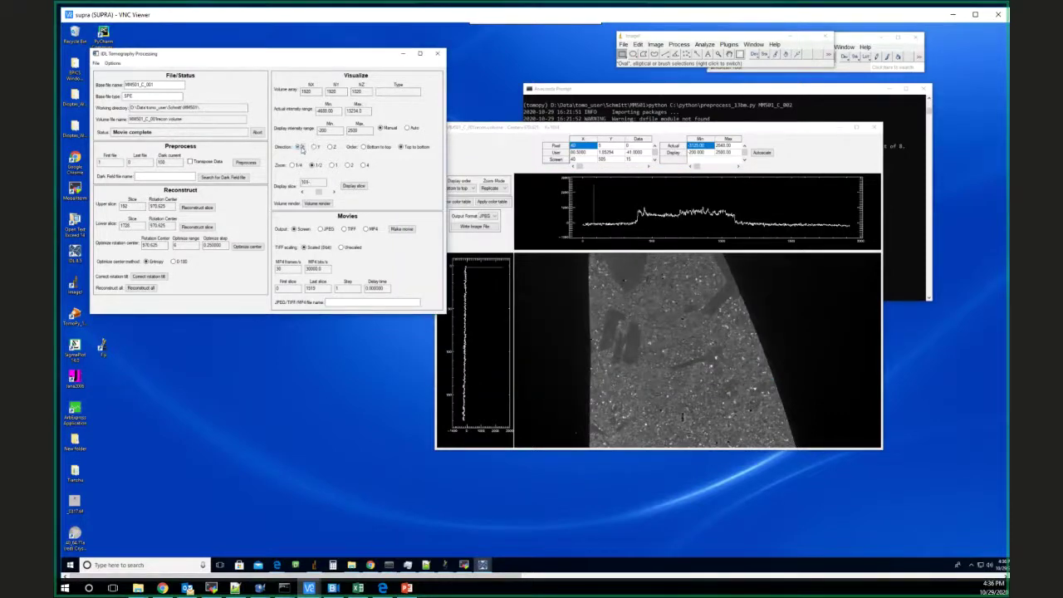
left_click(355, 186)
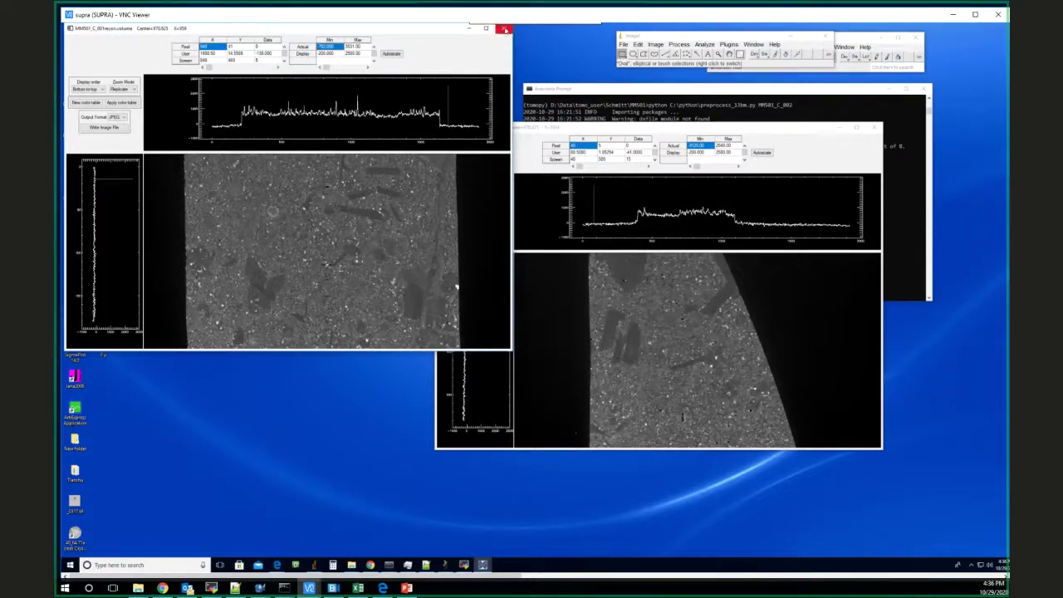
left_click(503, 29)
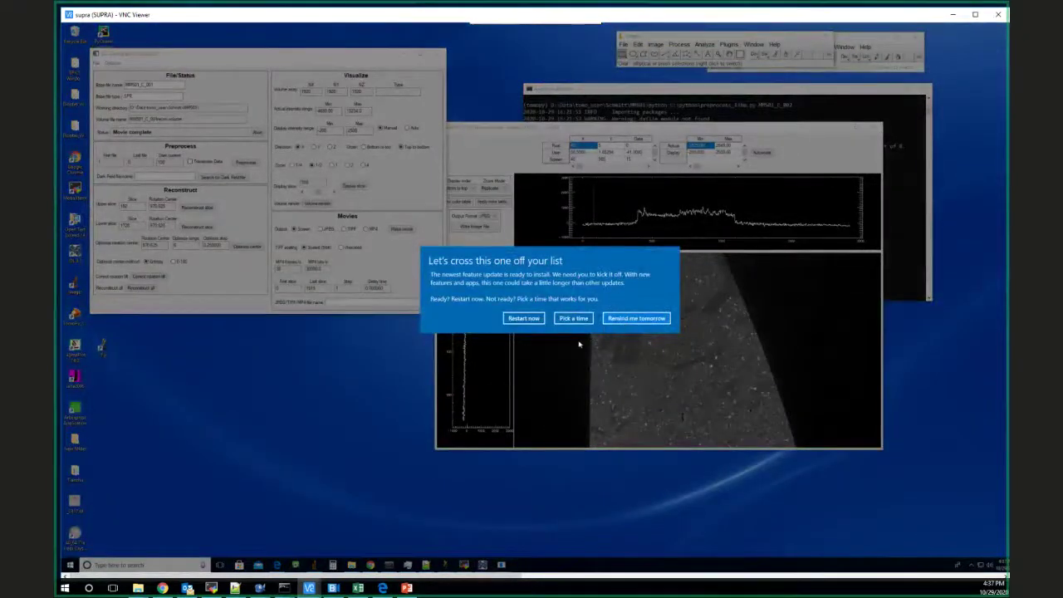
left_click(629, 318)
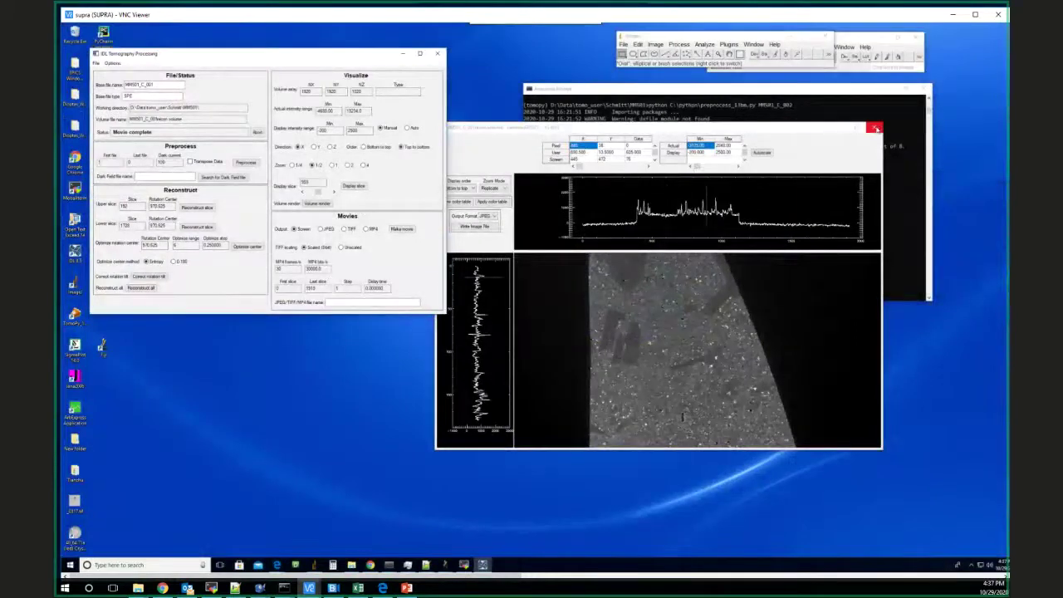
left_click(877, 129)
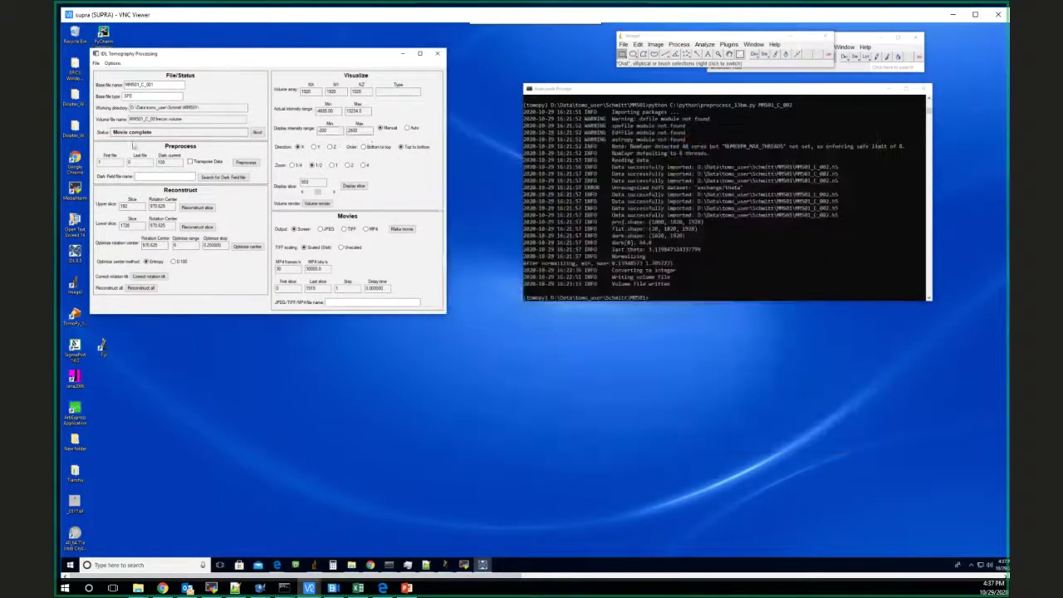
Step: Load the preprocessed, unreconstructed volume file MM501_C_001.volume
left_click(96, 63)
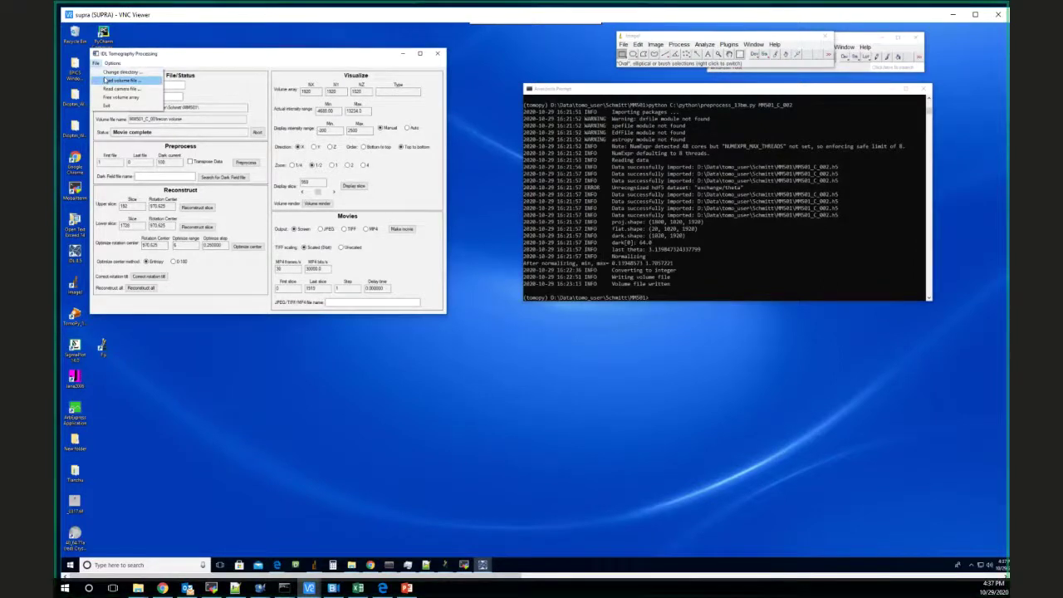
left_click(106, 80)
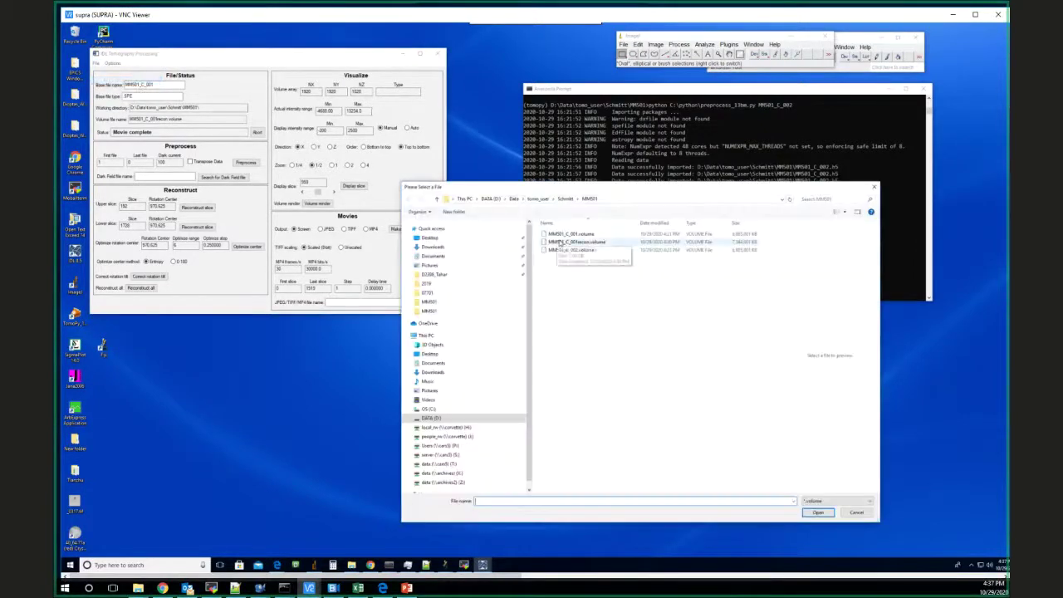
left_click(563, 235)
double_click(562, 235)
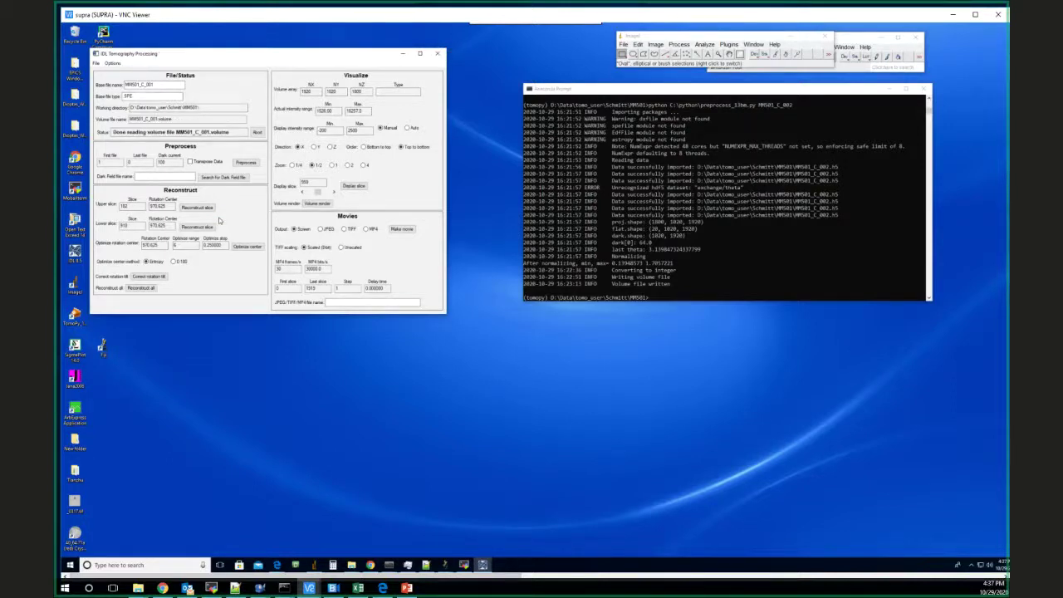
Step: Set the lower slice to 1019, reconstruct it, and move its display window clear of the processing controls
double_click(133, 226)
type("16")
left_click(202, 228)
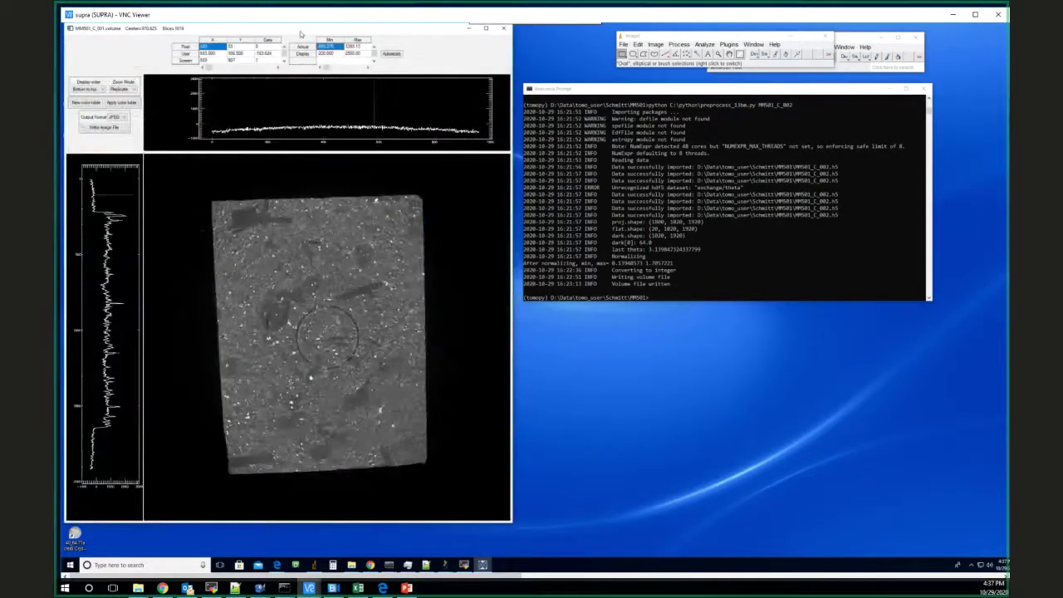
left_click_drag(301, 34, 618, 55)
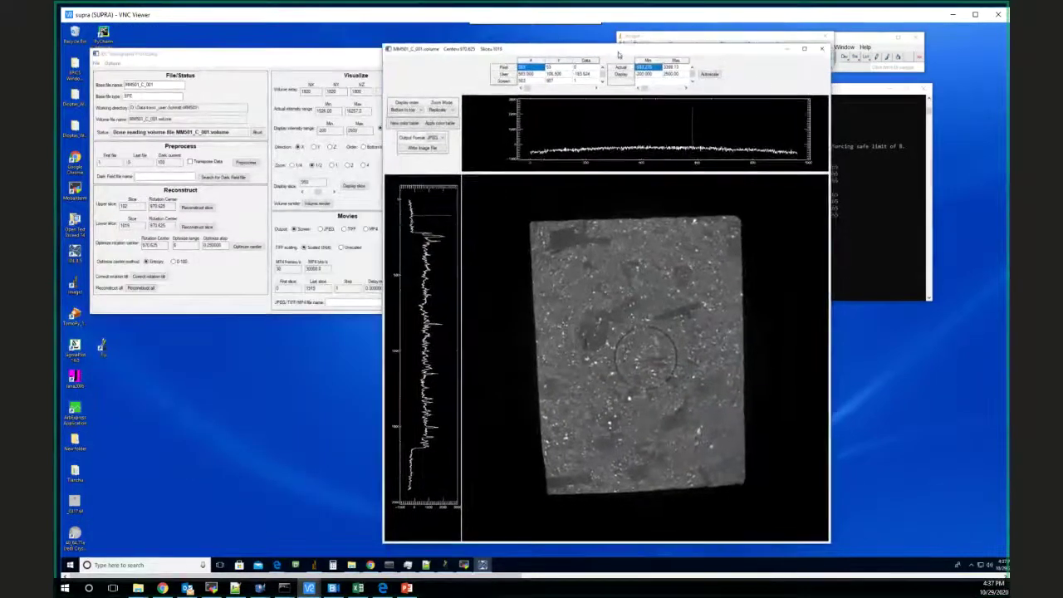
Step: Set the ring smoothing width to 100 in the processing options and reconstruct the lower slice again
left_click(113, 64)
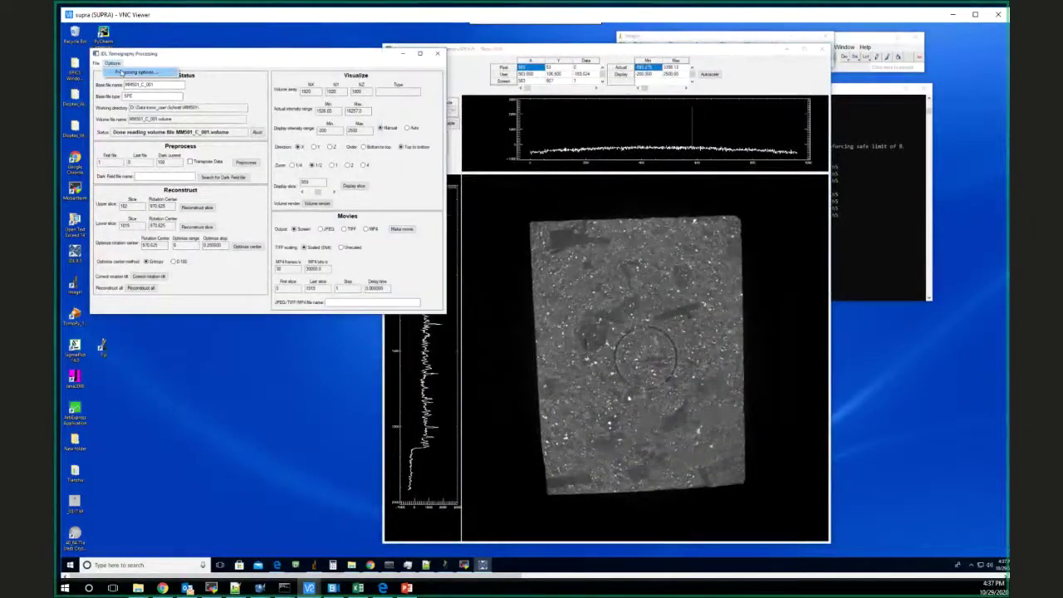
left_click(128, 72)
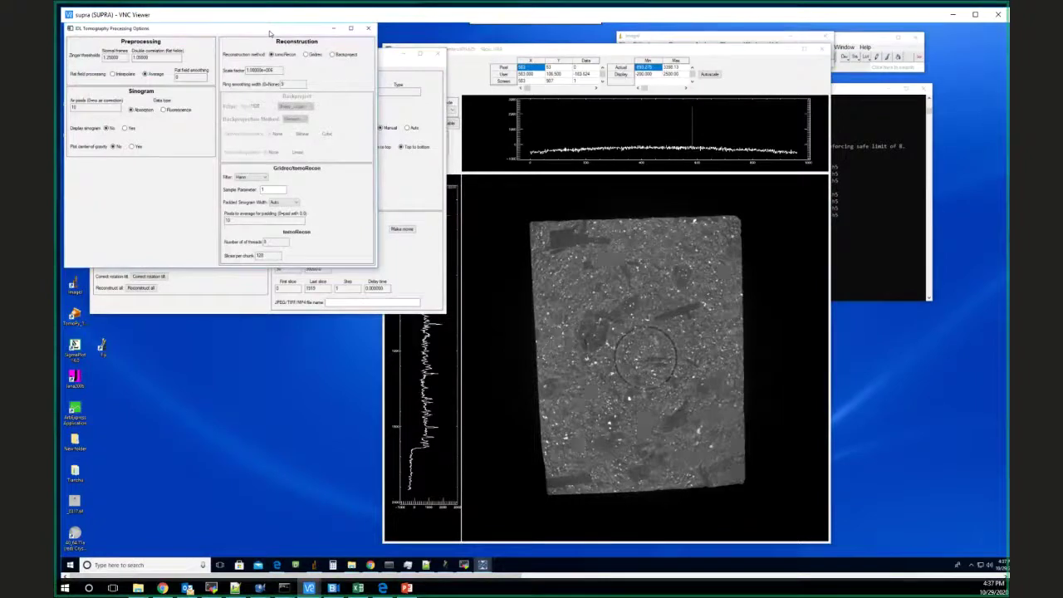
left_click_drag(270, 33, 271, 54)
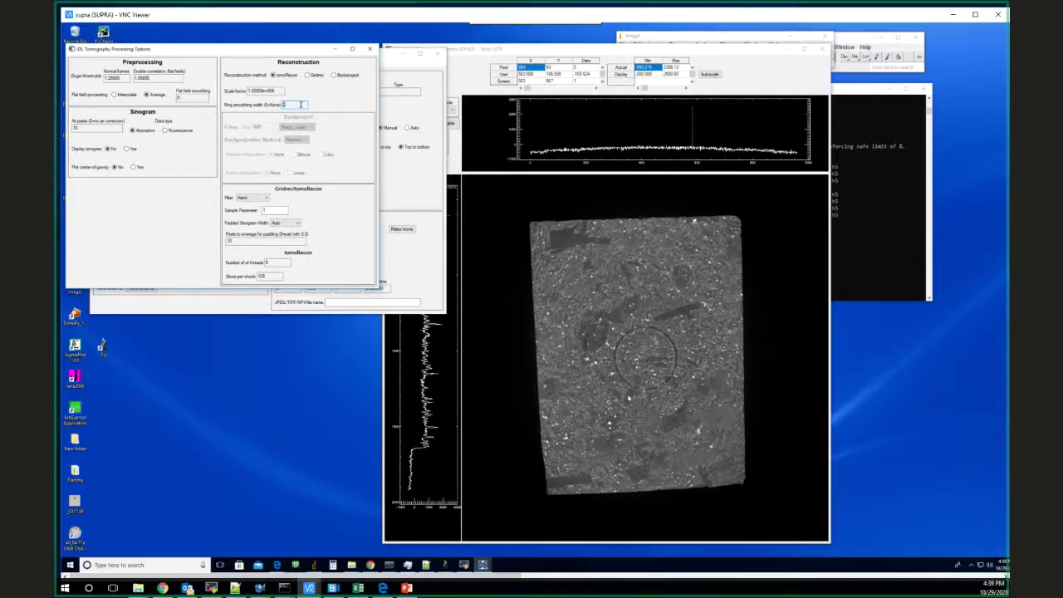
type("300")
left_click_drag(265, 53, 779, 40)
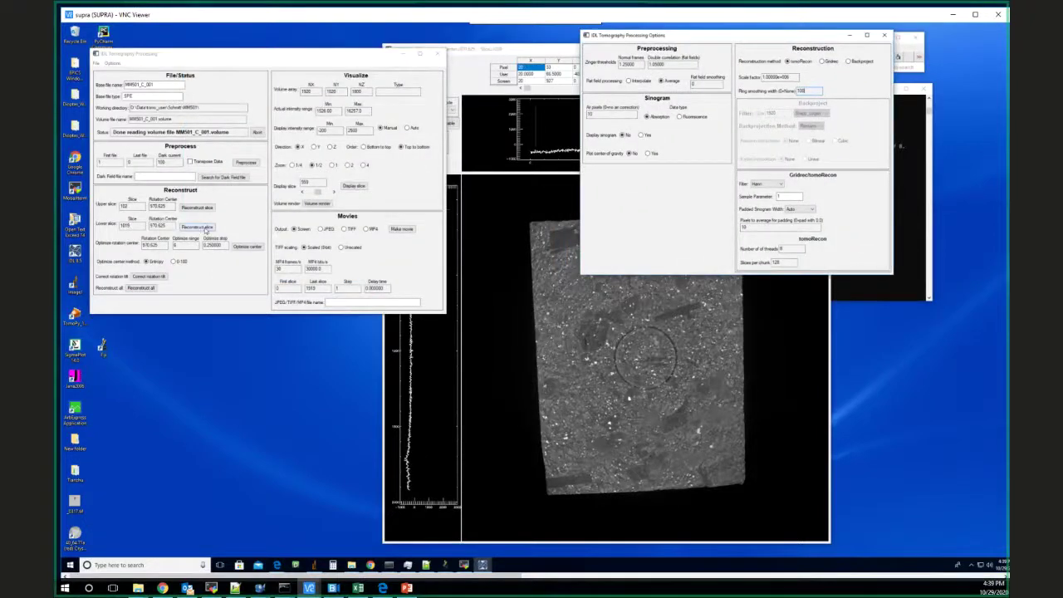
left_click(206, 229)
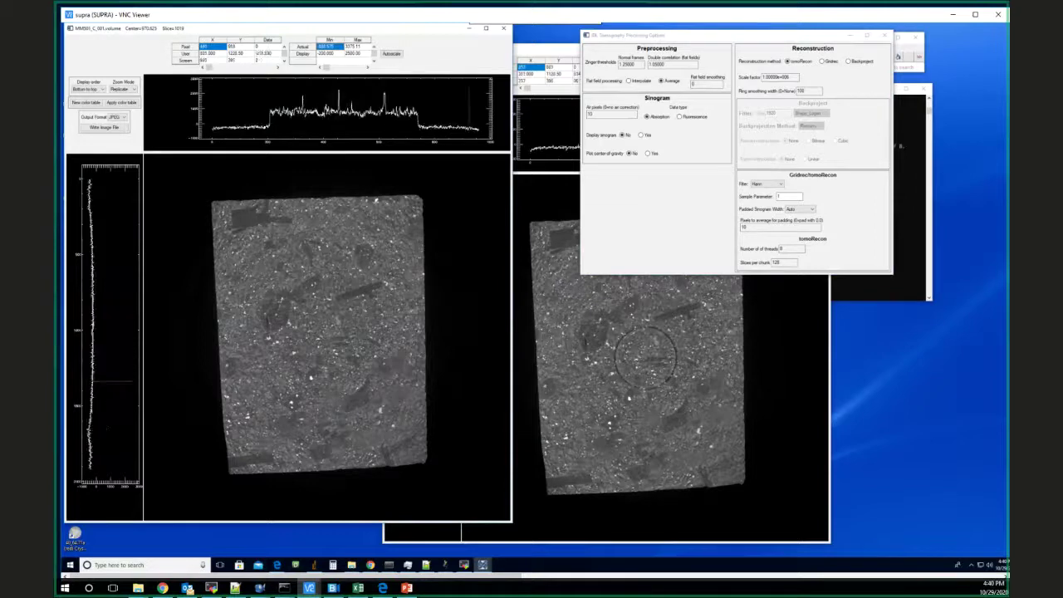
Step: Compare the lower slice reconstructed with the two ring smoothing widths and close both slice windows
left_click(631, 374)
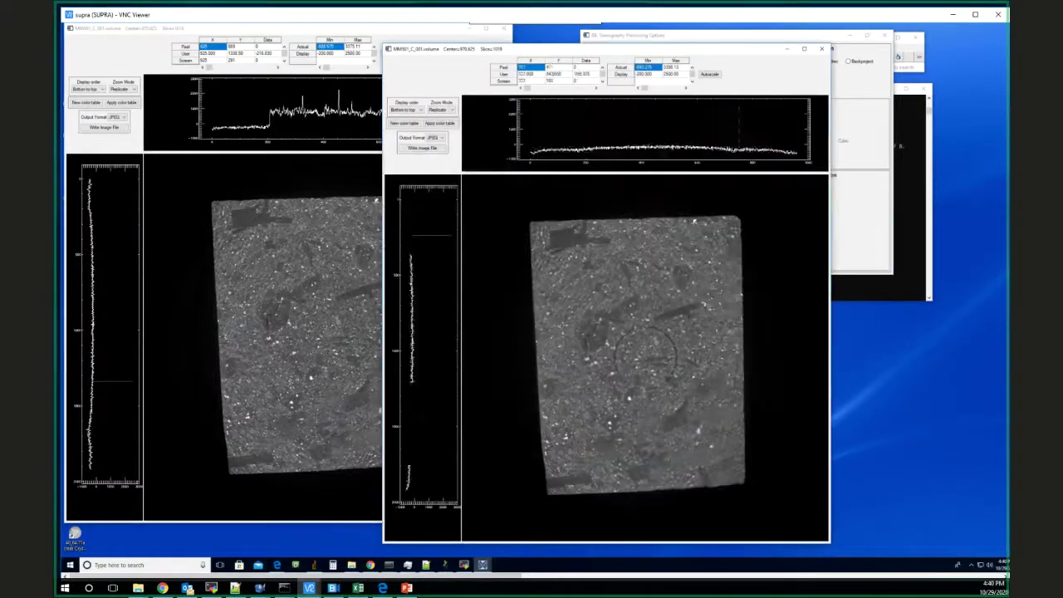
left_click(821, 48)
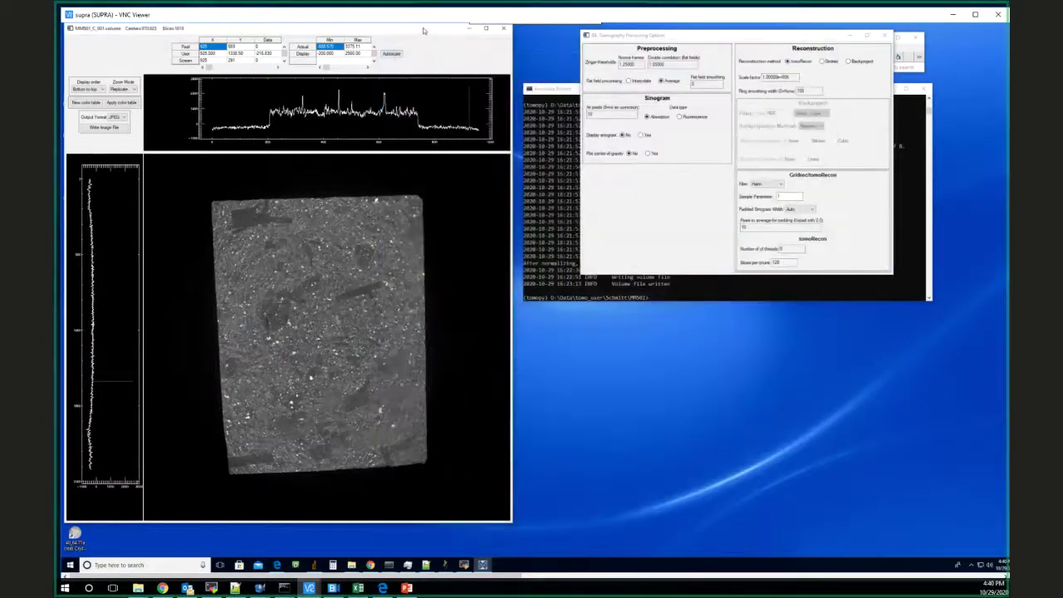
left_click_drag(425, 31, 527, 47)
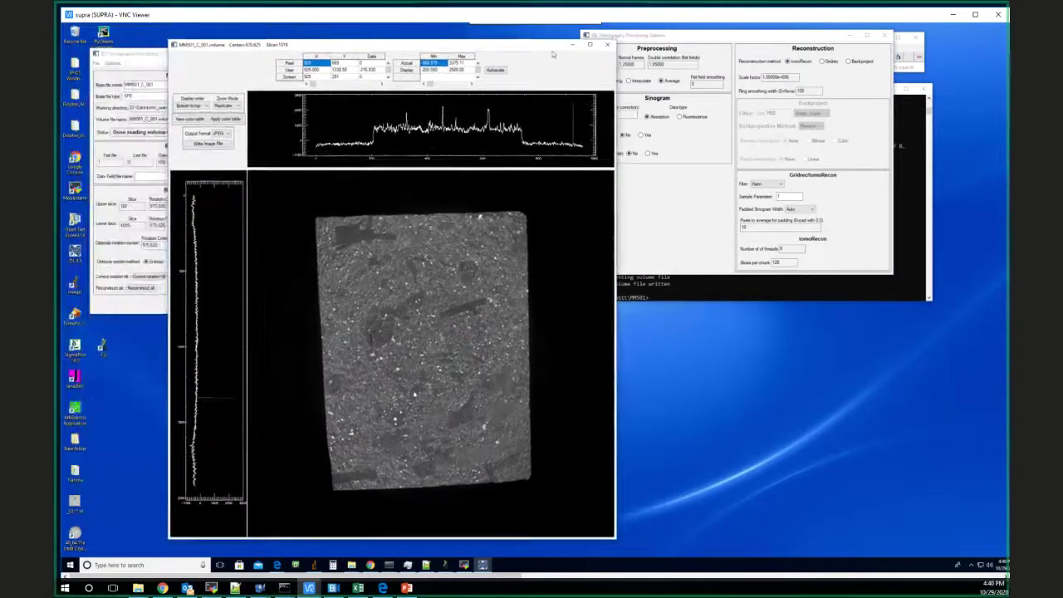
left_click(605, 46)
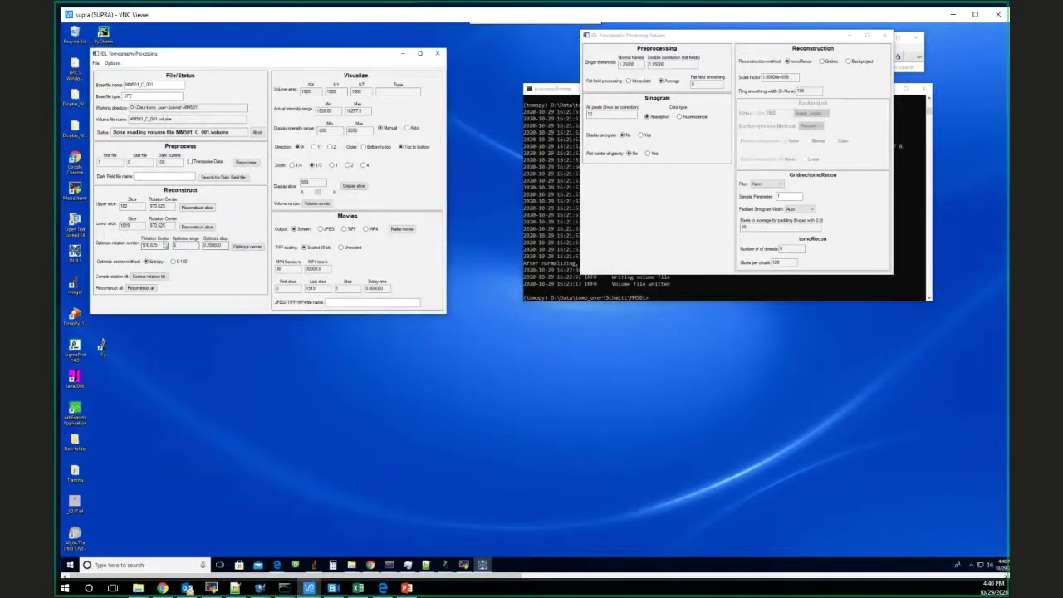
Step: Optimize the rotation center for MM501_C_001 and close the resulting slice windows
left_click(164, 246)
left_click(247, 247)
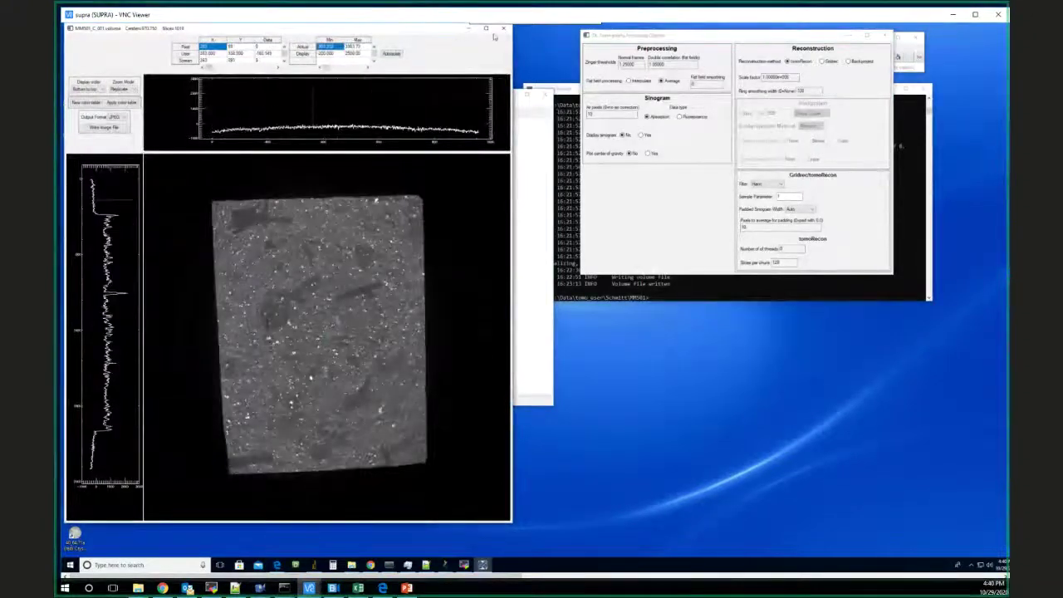
left_click(505, 31)
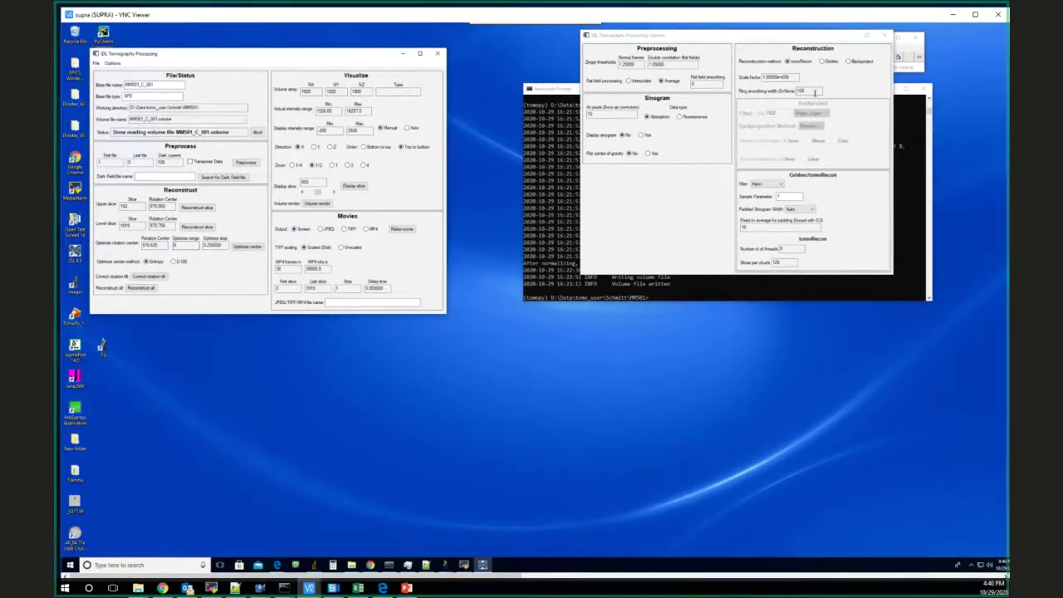
Step: Reconstruct the whole MM501_C_001 volume and load the result file MM501_C_001recon.volume
left_click(140, 288)
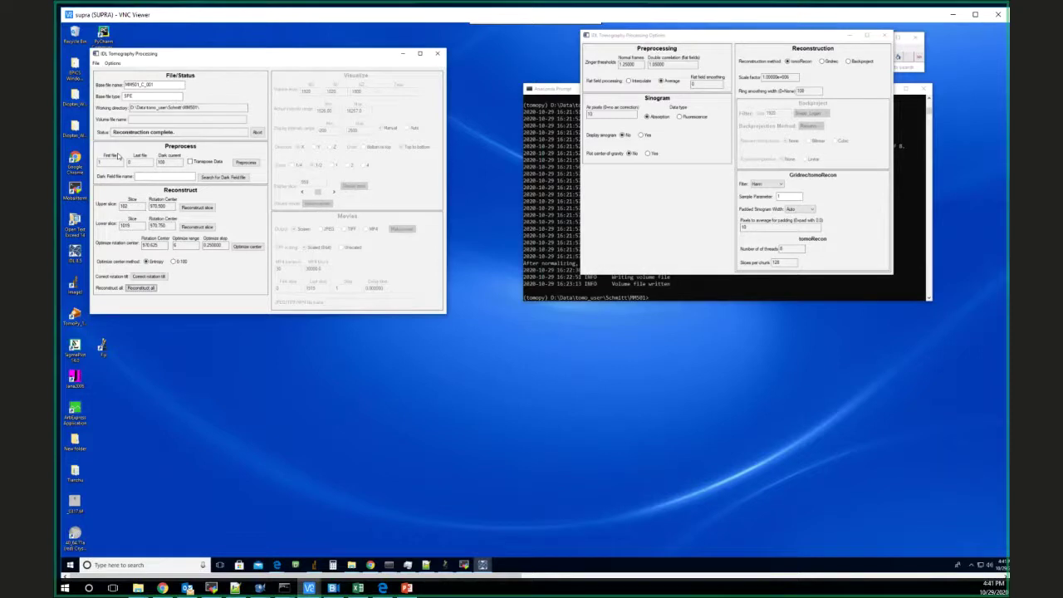
left_click(95, 63)
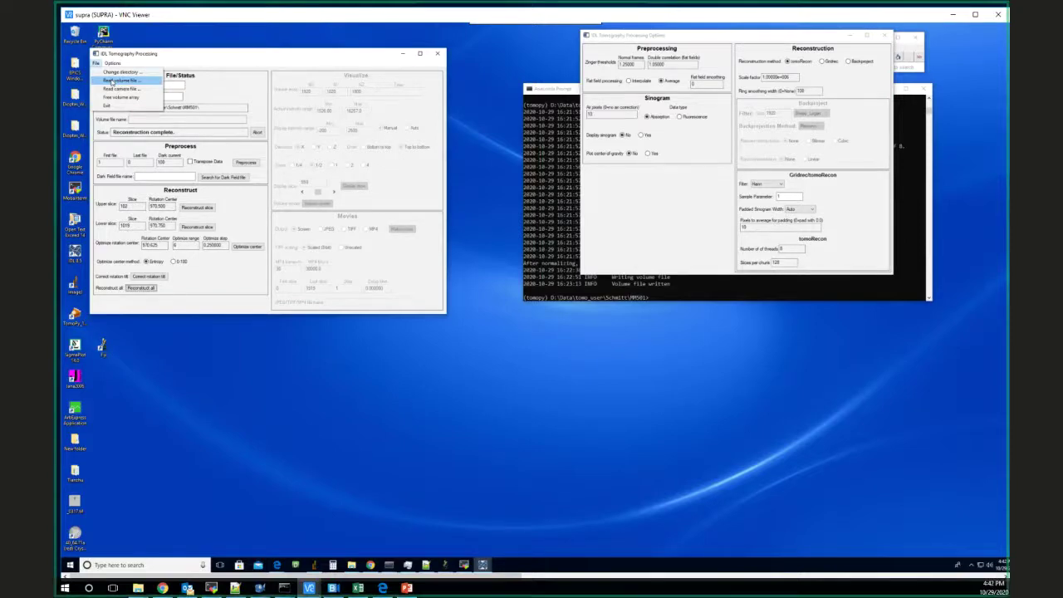
left_click(116, 79)
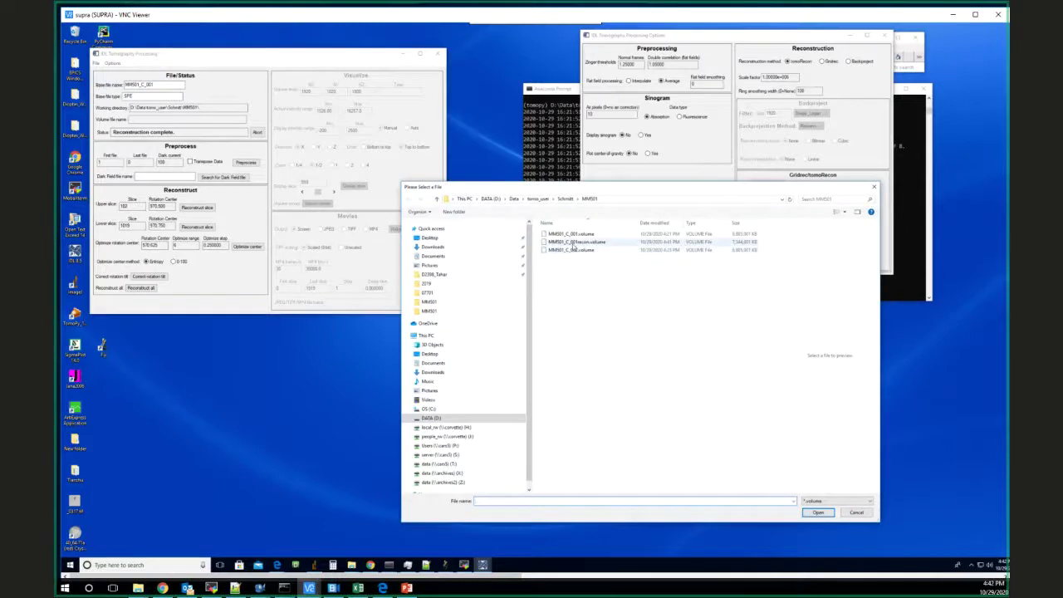
double_click(573, 242)
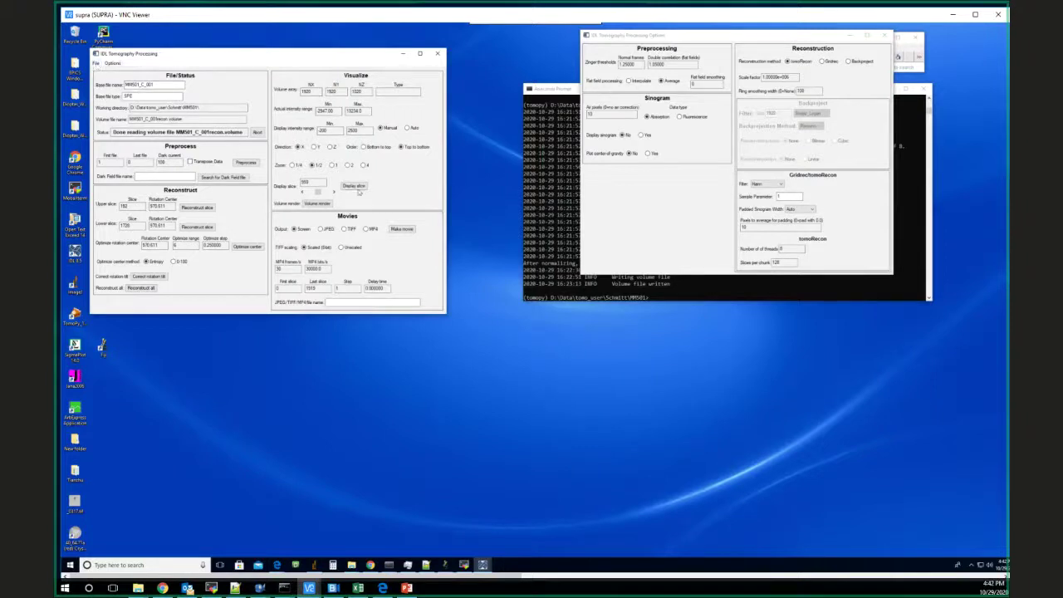
Step: Display a Z-direction slice of the reconstructed volume, play the on-screen Z movie, and close both windows
left_click(333, 147)
left_click(354, 186)
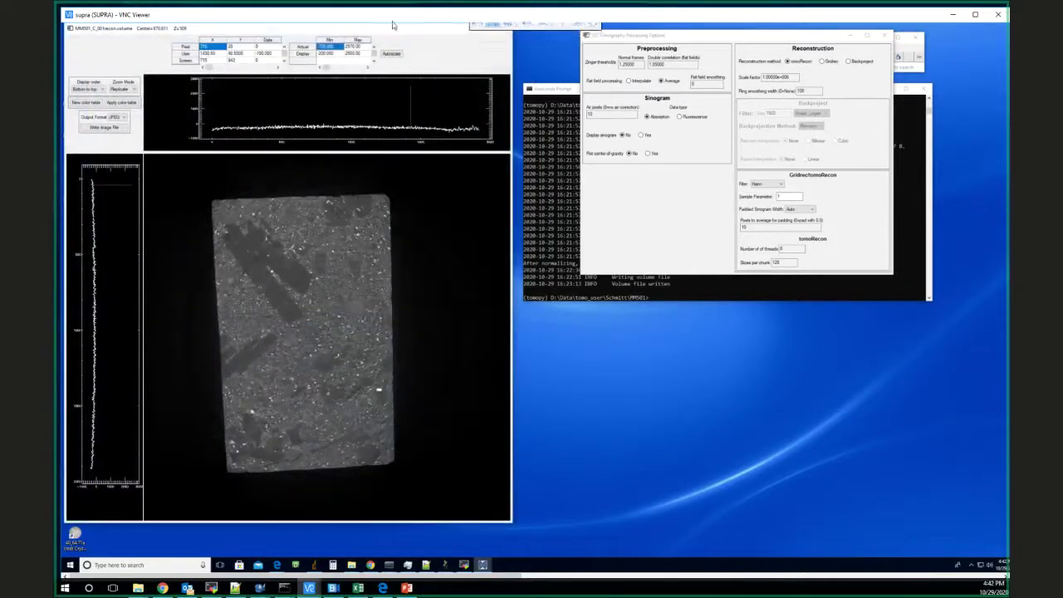
left_click(505, 28)
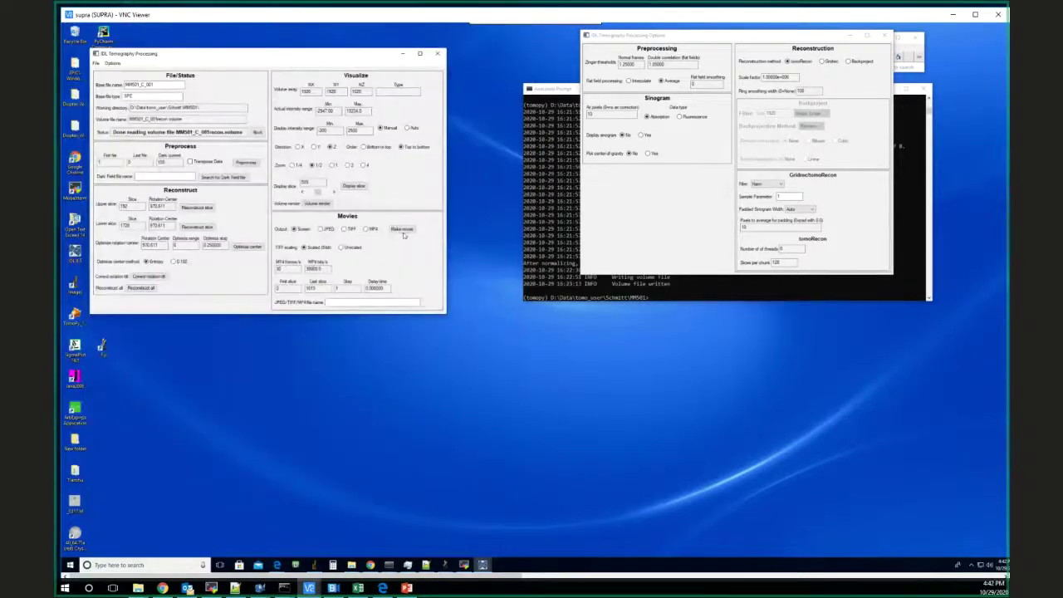
left_click(402, 229)
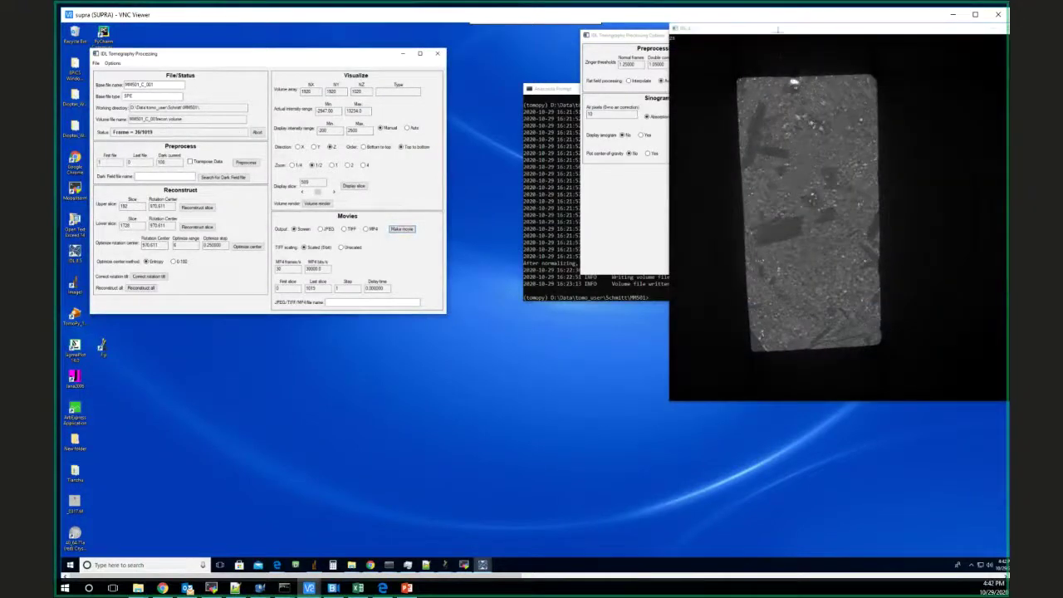
left_click_drag(778, 28, 505, 84)
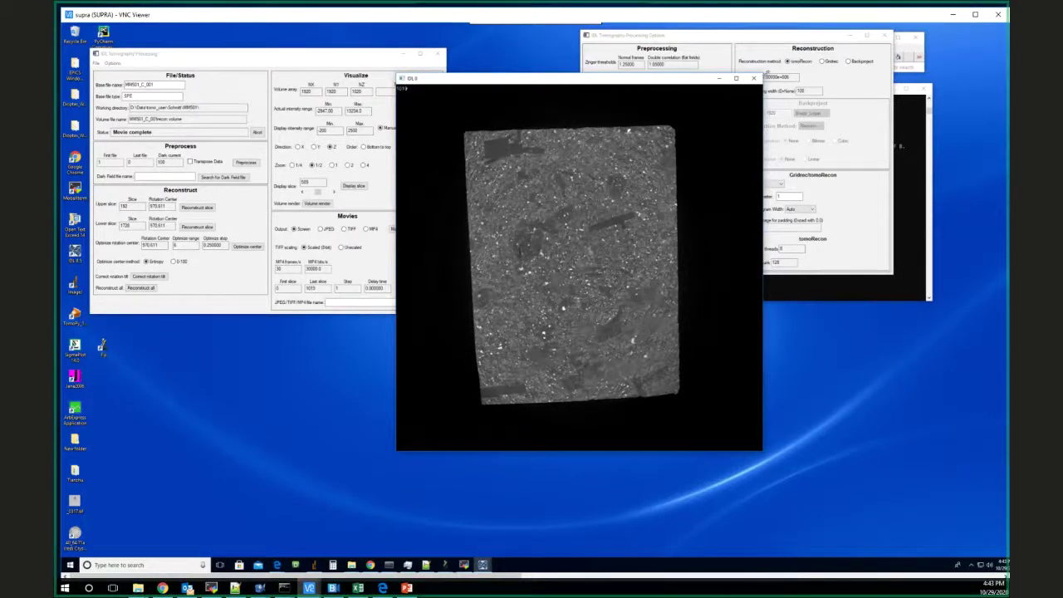
left_click(753, 78)
Step: Play an on-screen movie of the reconstructed volume in the Y direction at zoom 1, and close its window
left_click(313, 147)
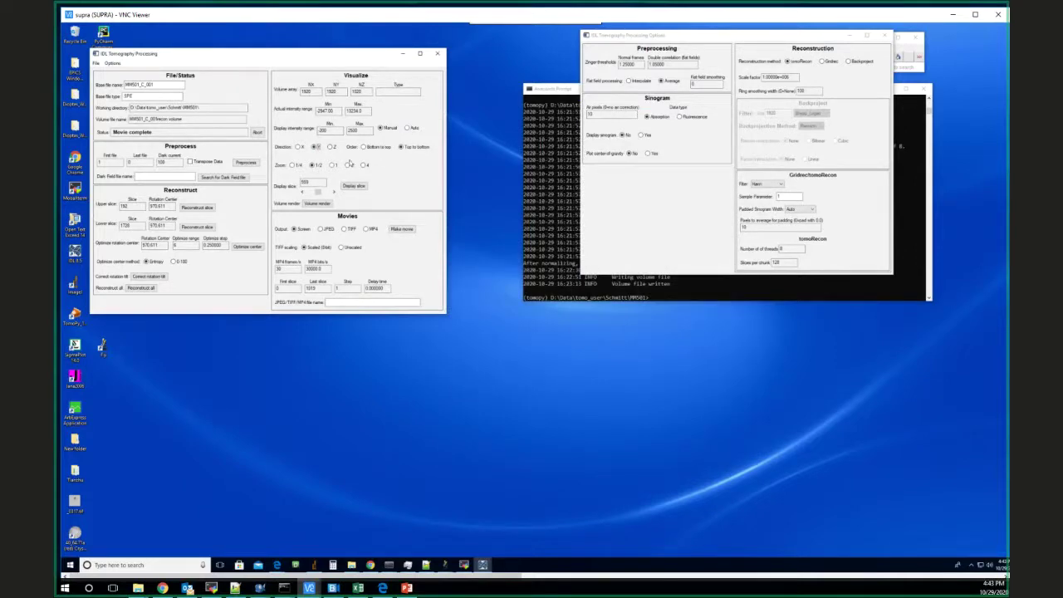
left_click(332, 165)
left_click(402, 228)
left_click_drag(671, 30, 548, 54)
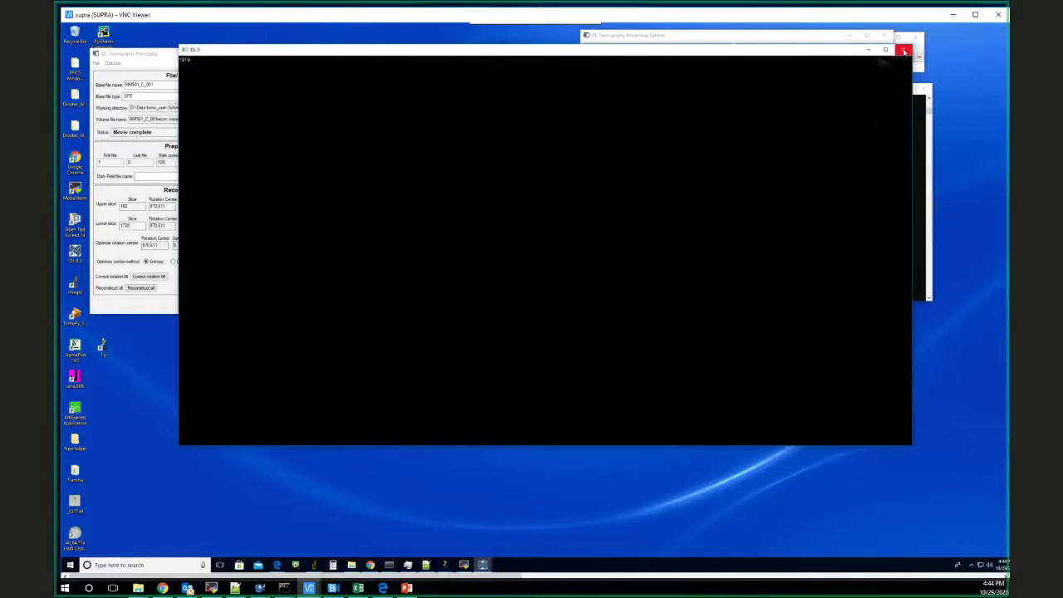
left_click(905, 51)
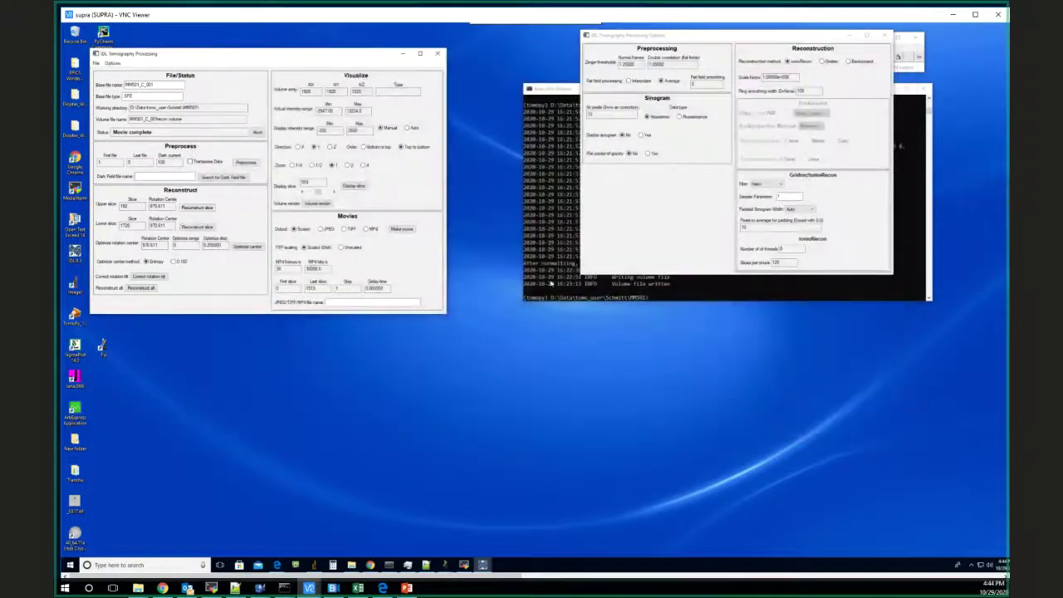
Step: Change the Anaconda Prompt's working directory to ..\Pink\GB901 and list its files
left_click(549, 236)
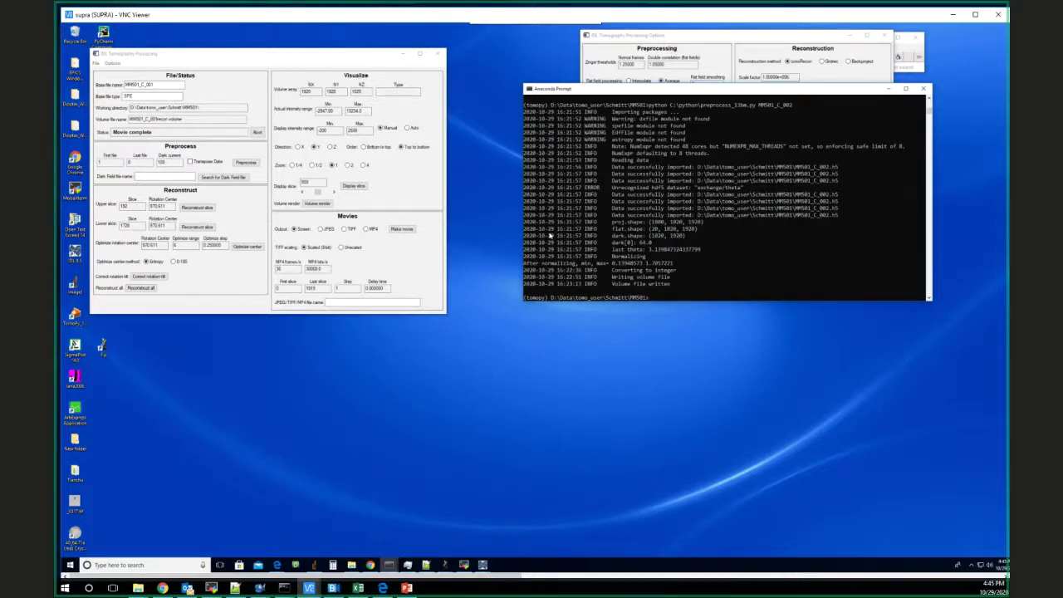
left_click(665, 241)
type("c")
type("d ..\\P")
type("ink\\")
type("AB091")
key("Return")
type("dir")
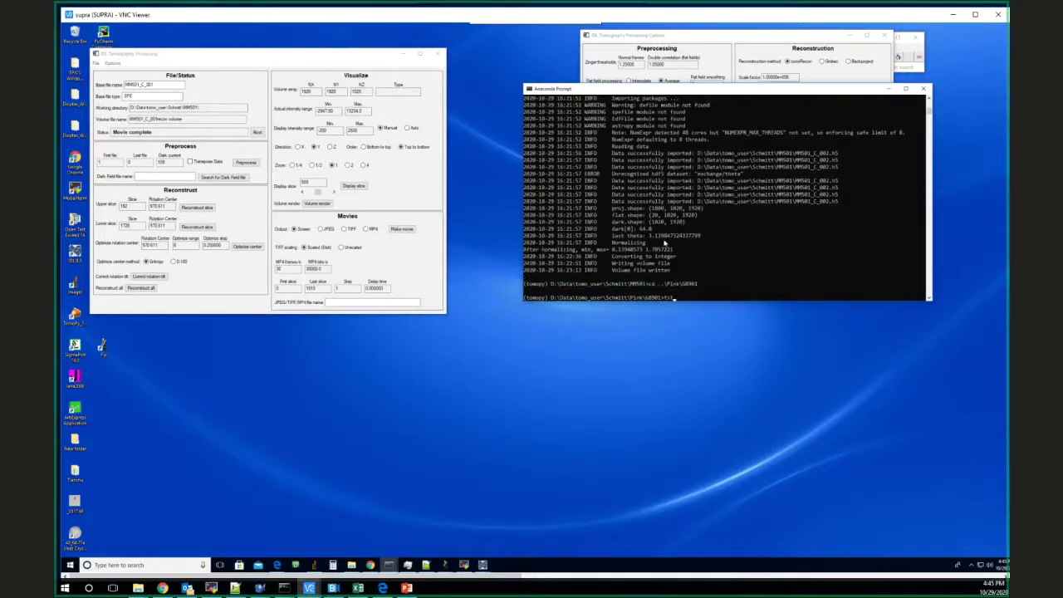
key("Return")
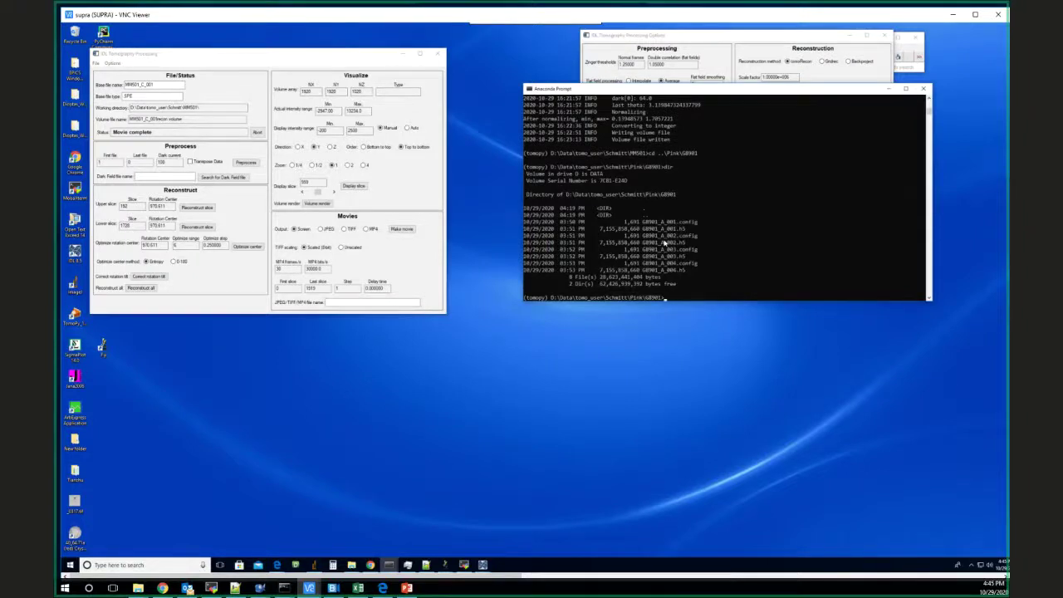
Step: Run the Python script C:\python\preprocess_13bm.py on the dataset GB901_A_001
type("python")
type("c:\\python\\preprocess_13bm.py MM501_C_002")
key("BackSpace")
key("BackSpace")
key("BackSpace")
key("BackSpace")
key("BackSpace")
key("BackSpace")
key("BackSpace")
key("BackSpace")
key("BackSpace")
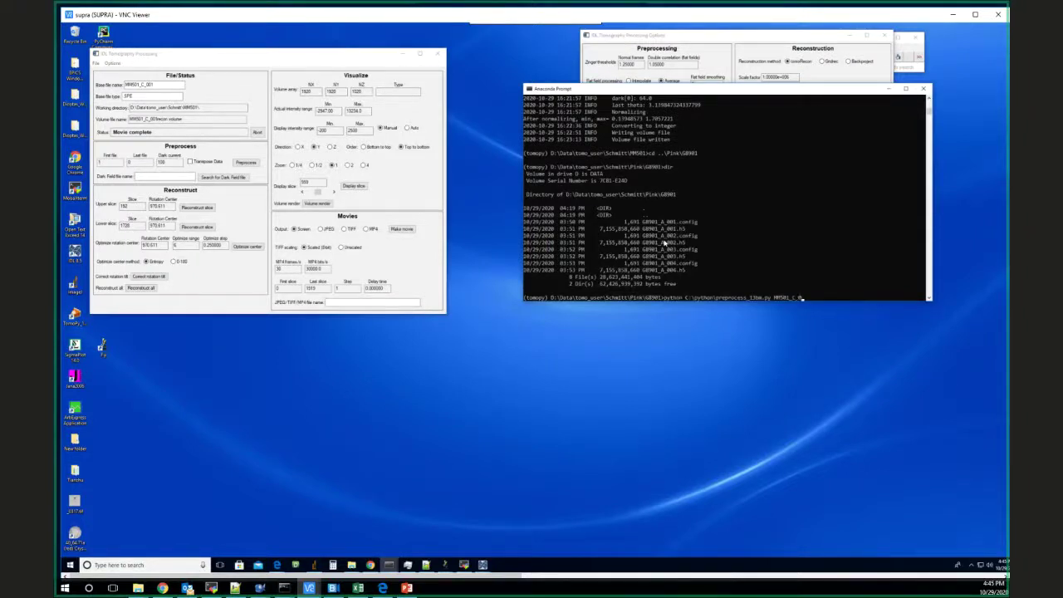
key("BackSpace")
key("BackSpace")
key("Tab")
key("BackSpace")
key("BackSpace")
key("BackSpace")
key("BackSpace")
key("BackSpace")
key("Return")
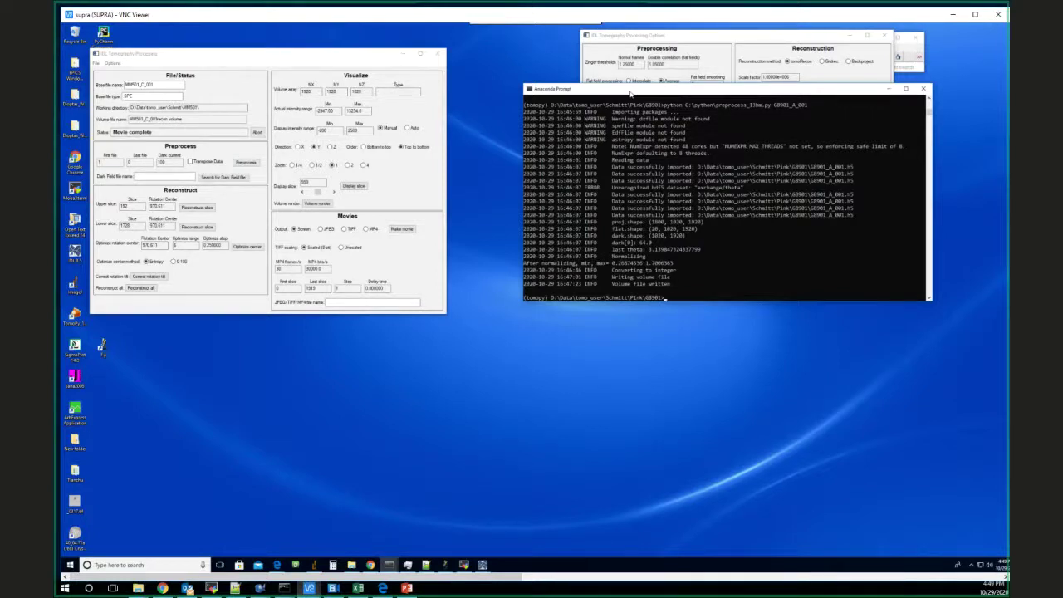
Step: Load the preprocessed volume GB901_A_001.volume from the Pink\GB901 folder in IDL Tomography Processing
left_click(97, 64)
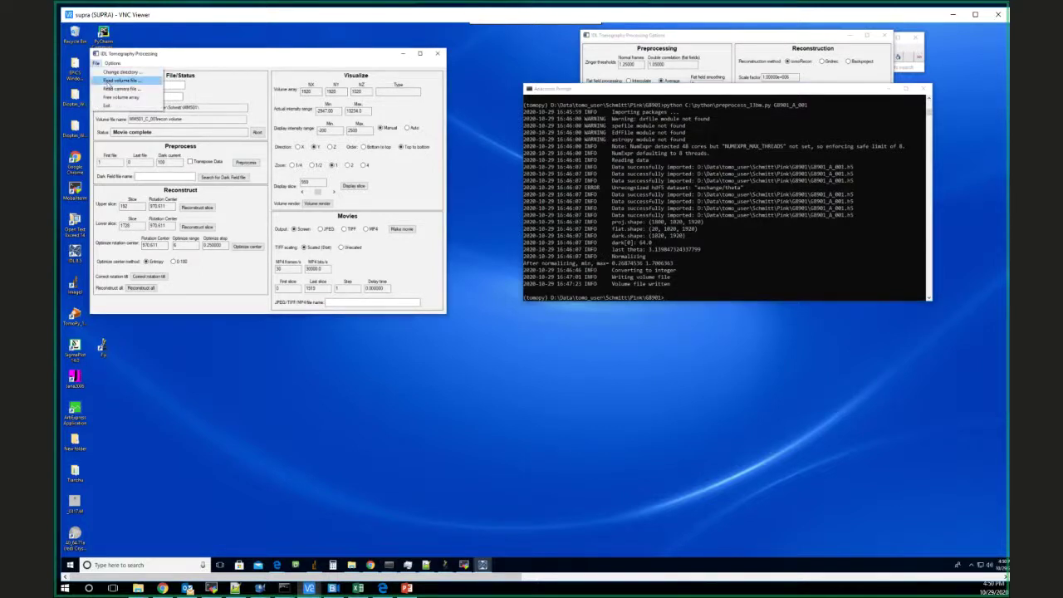
left_click(109, 81)
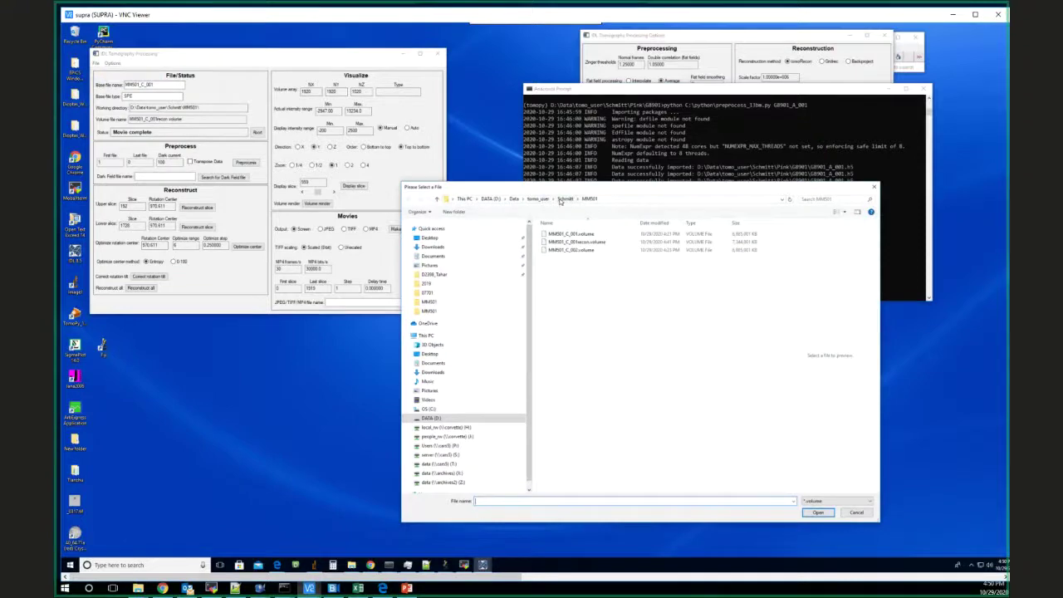
left_click(561, 200)
double_click(550, 242)
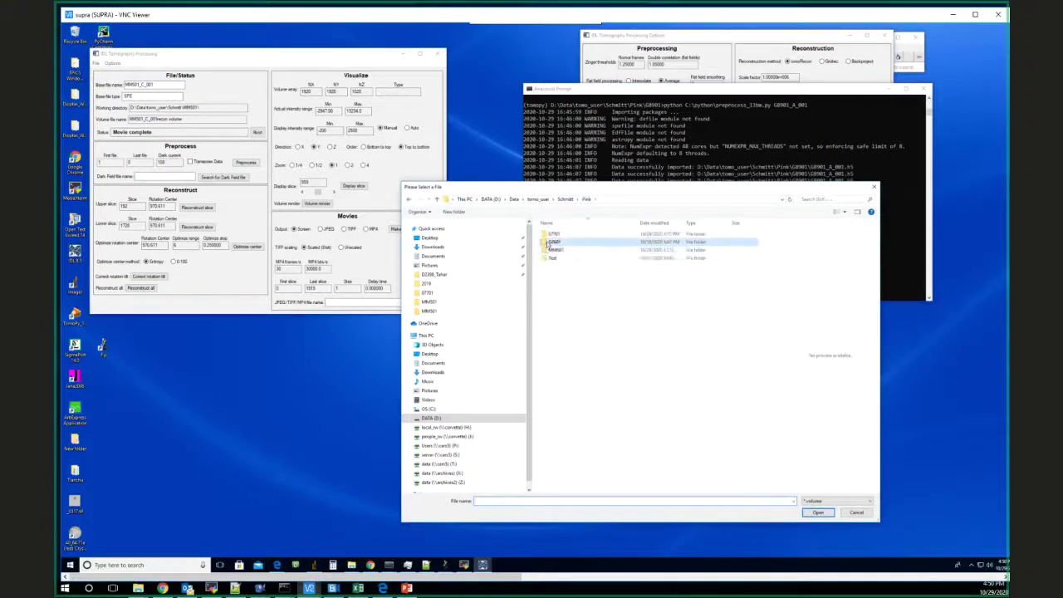
double_click(552, 241)
double_click(562, 234)
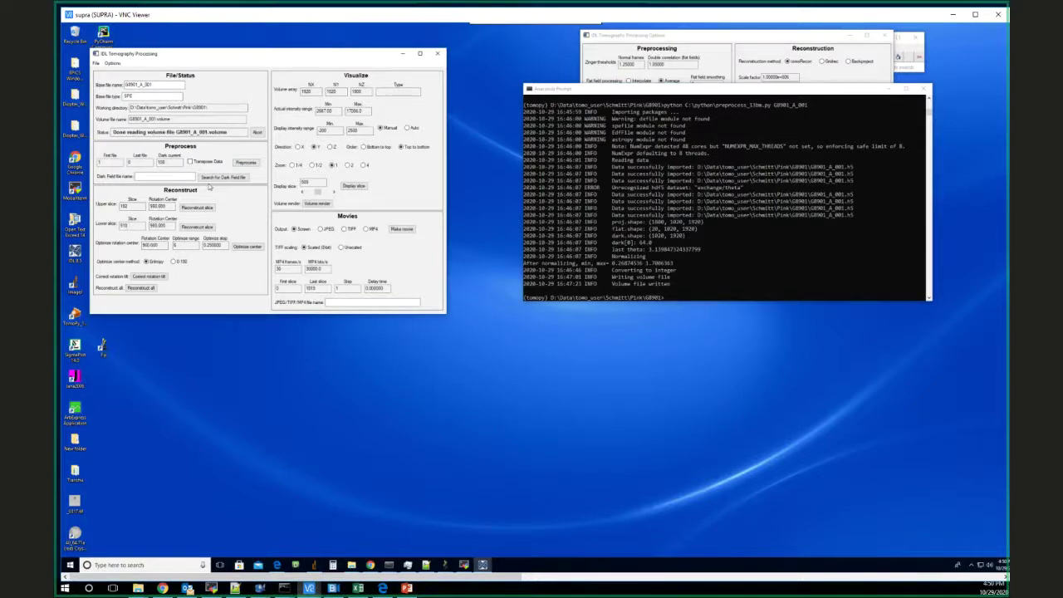
Step: Enter a new starting rotation center, optimize the center for both slices, and close the result windows
left_click(162, 246)
double_click(162, 246)
type("50")
left_click(257, 247)
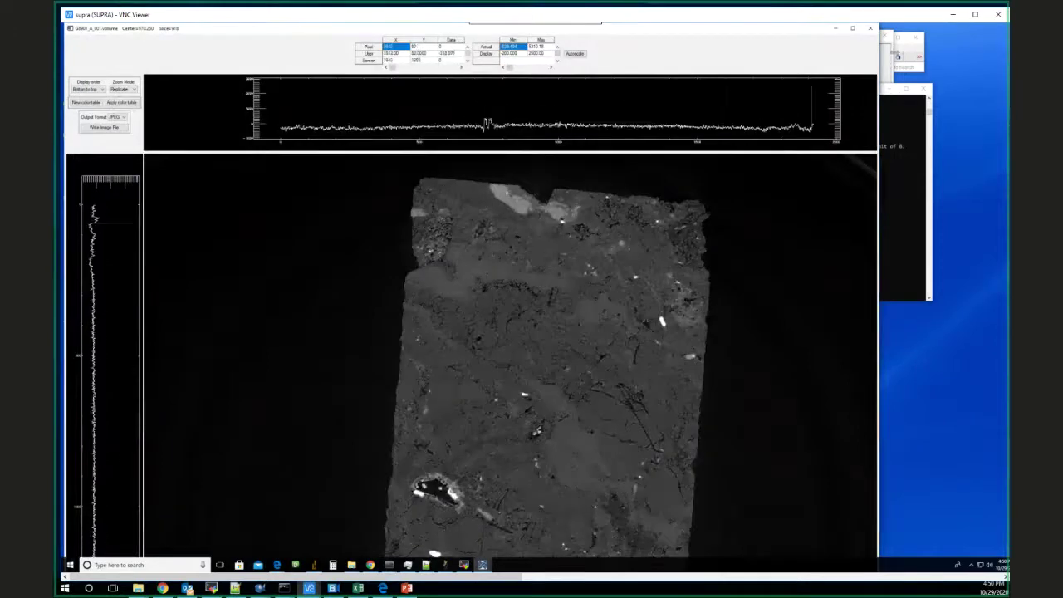
left_click(871, 31)
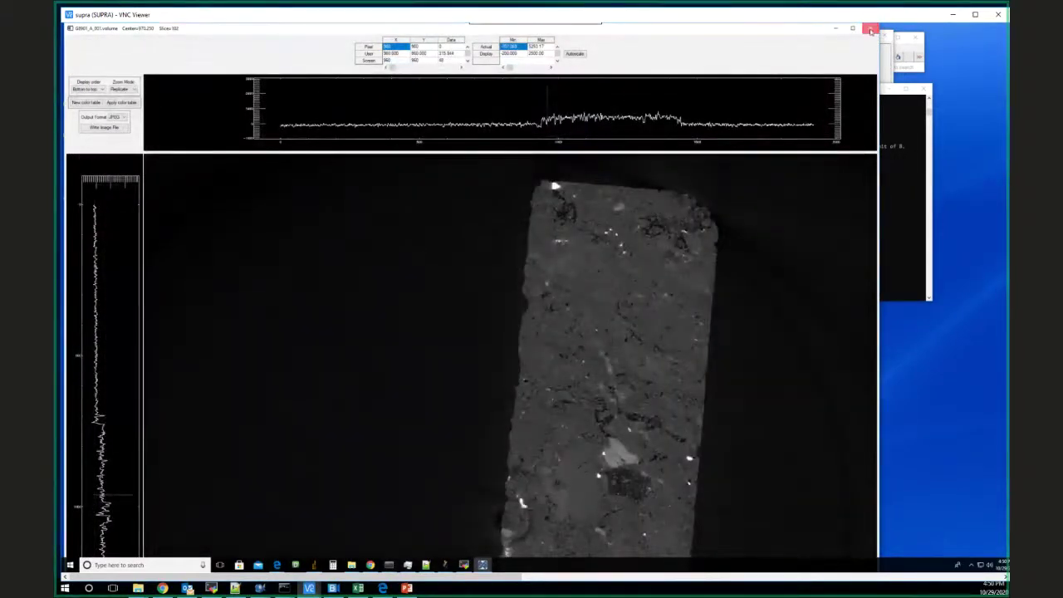
left_click(871, 30)
left_click(544, 94)
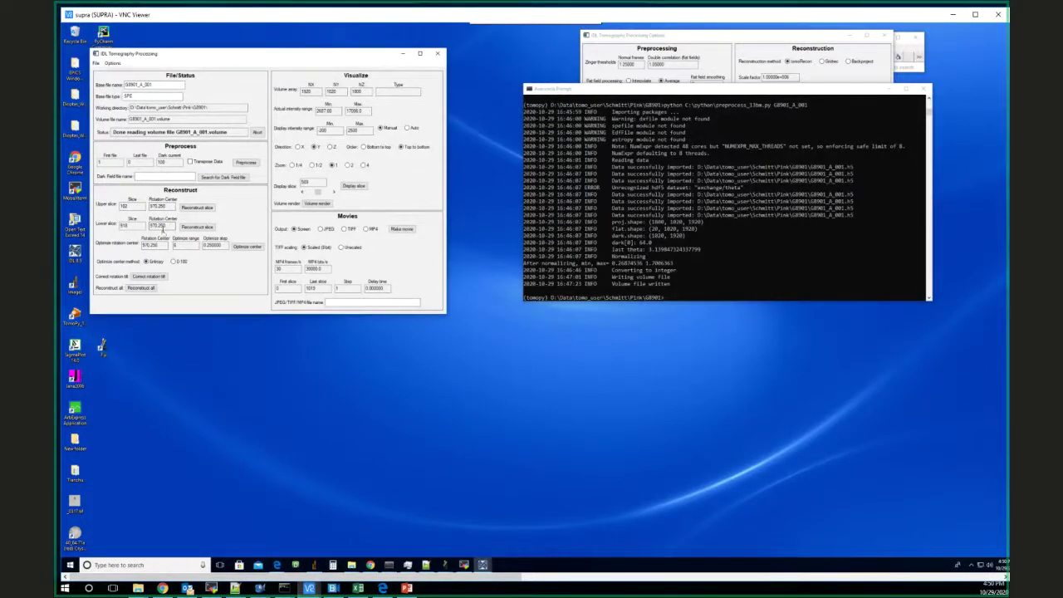
Step: Set the display zoom to 1/2 and reconstruct the upper slice of GB901_A_001
left_click(312, 165)
left_click(187, 209)
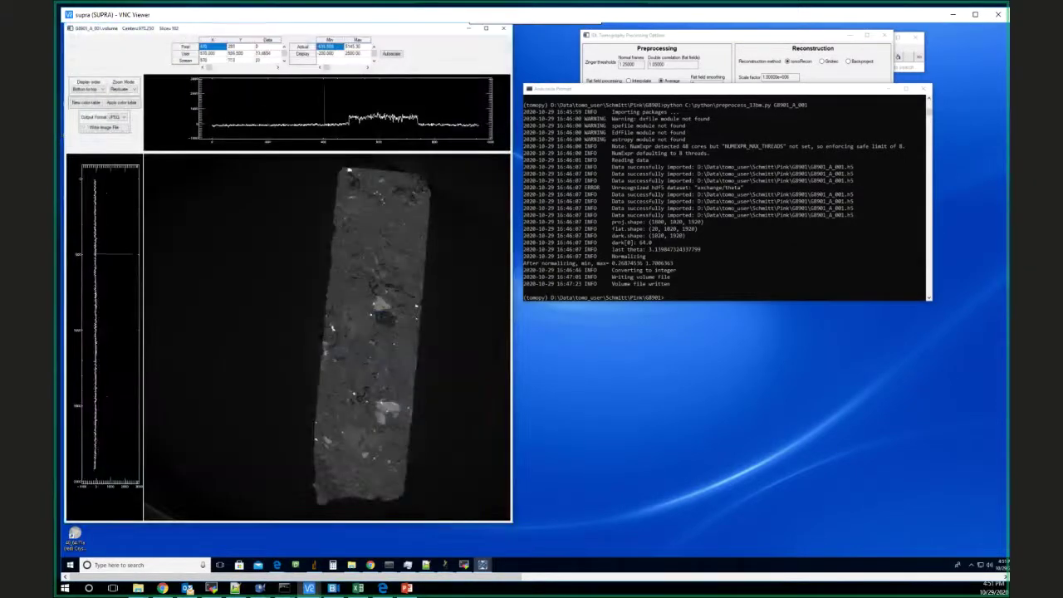
Step: Examine the reconstructed upper slice of GB901_A_001 at several magnifications, checking grains, pores, sample edges and background for artifacts
left_click(481, 516)
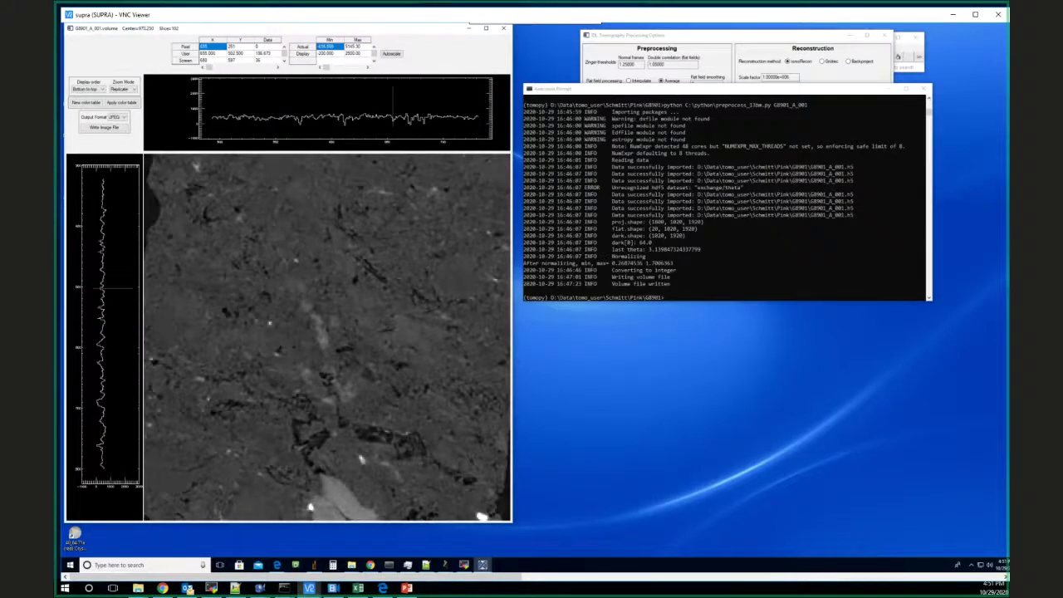
right_click(250, 164)
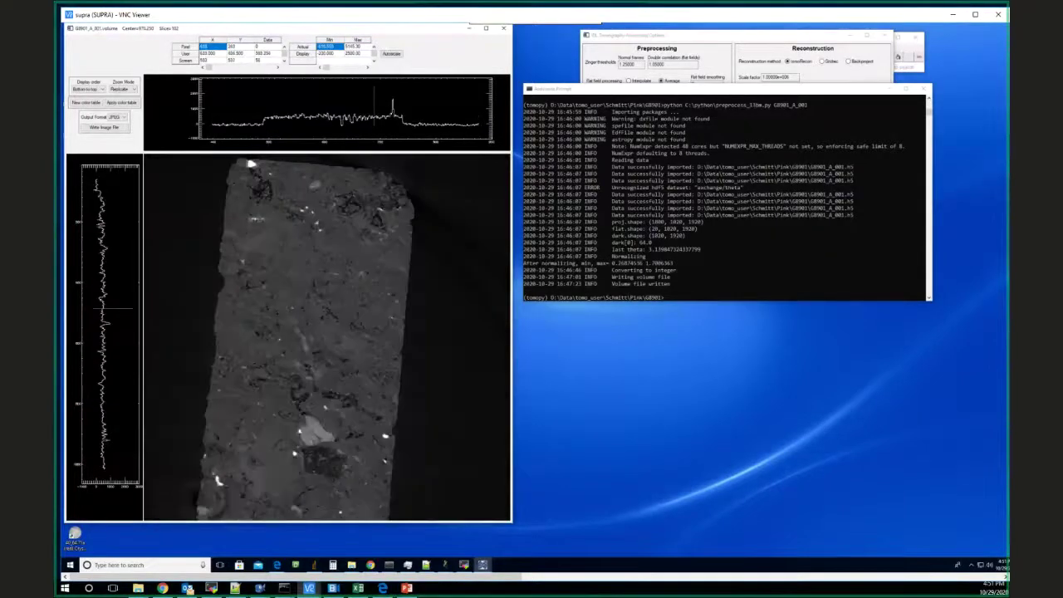
right_click(349, 171)
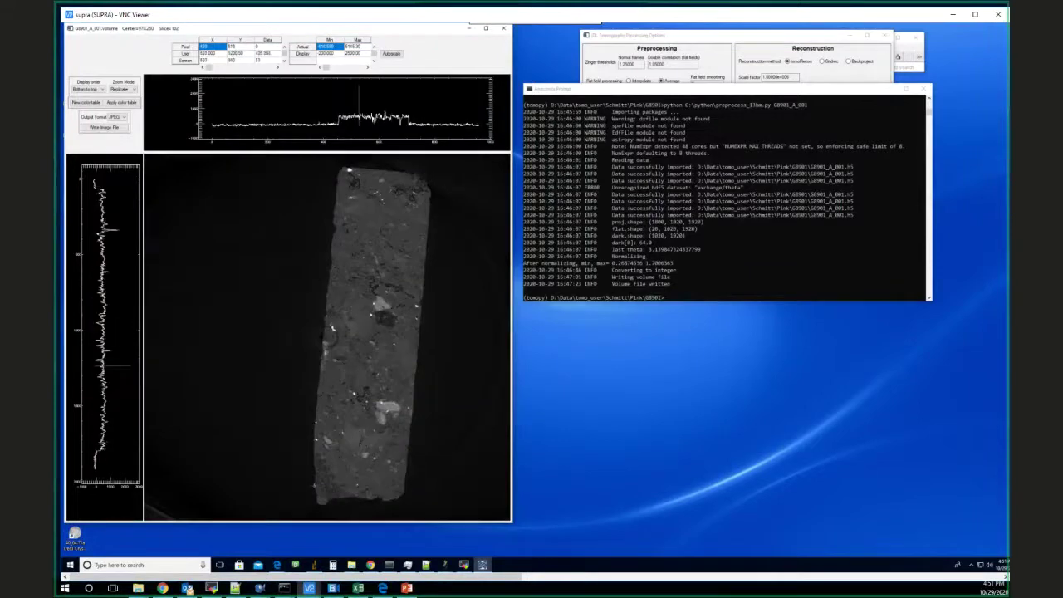
left_click(349, 171)
left_click(349, 171)
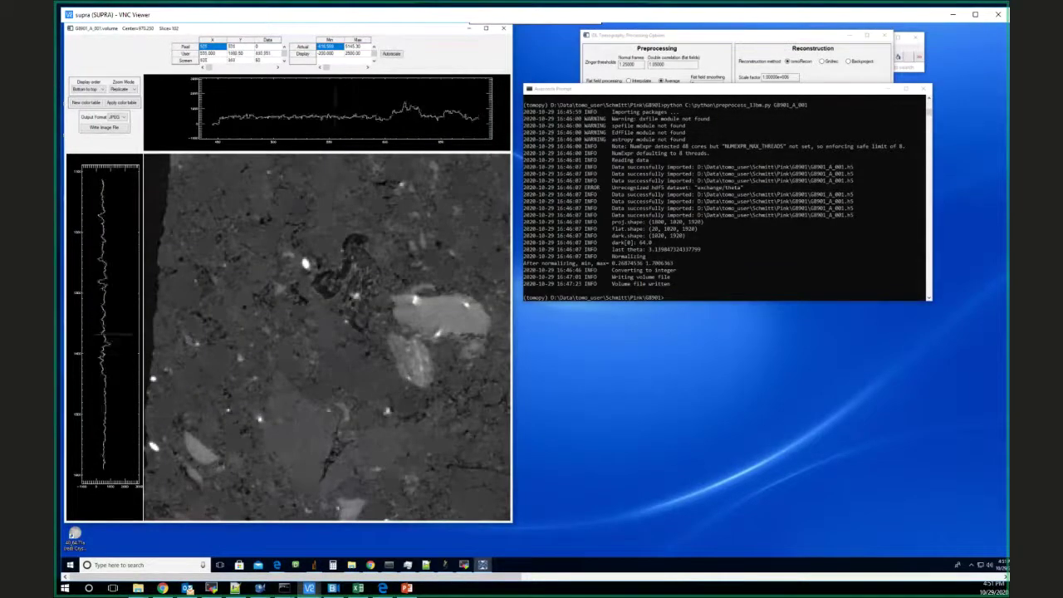
right_click(312, 316)
left_click(371, 329)
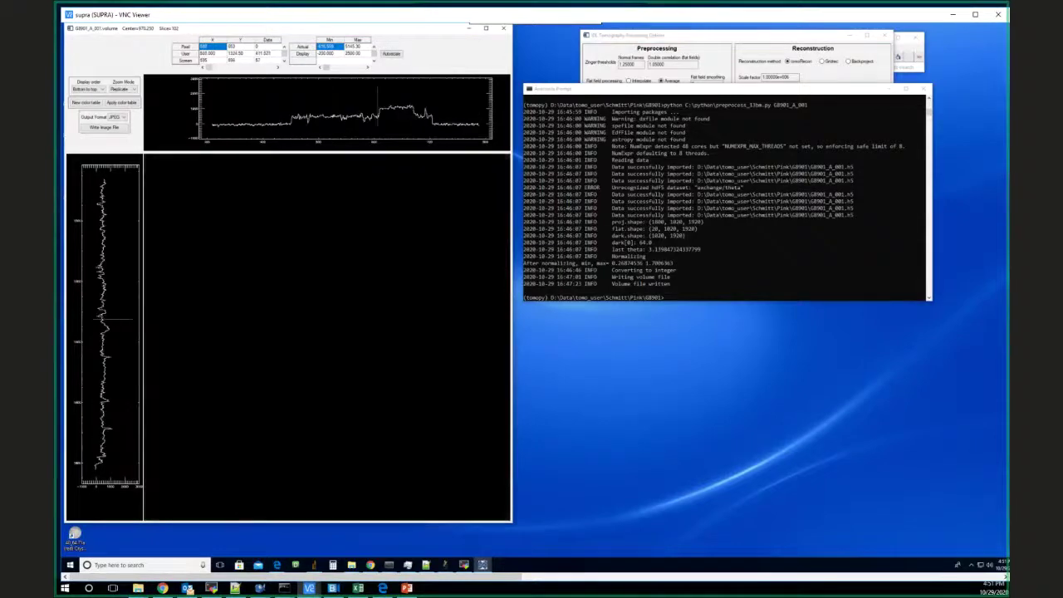
left_click(370, 357)
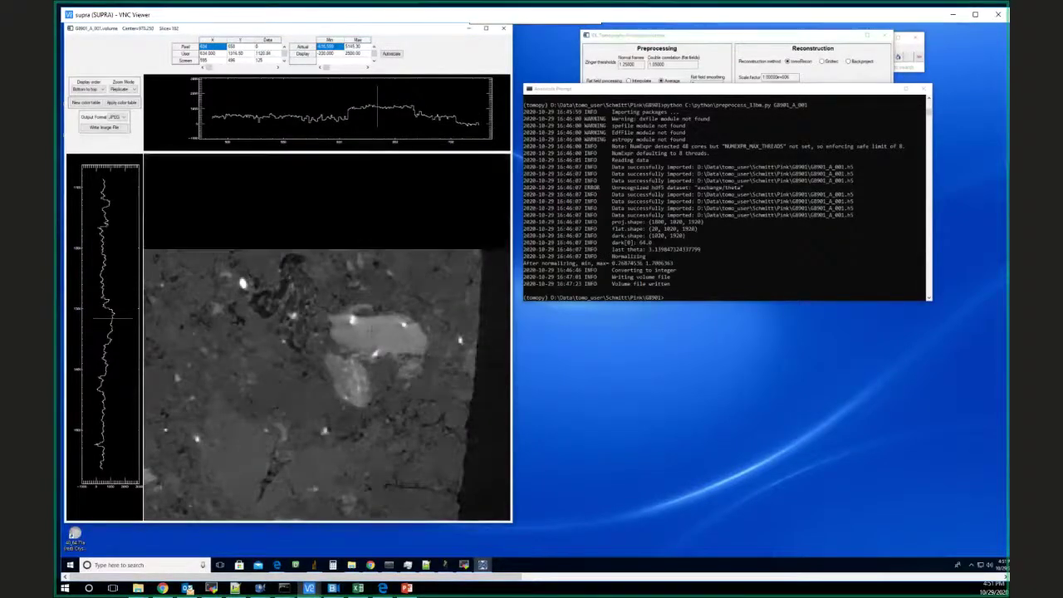
right_click(367, 278)
right_click(375, 316)
right_click(349, 308)
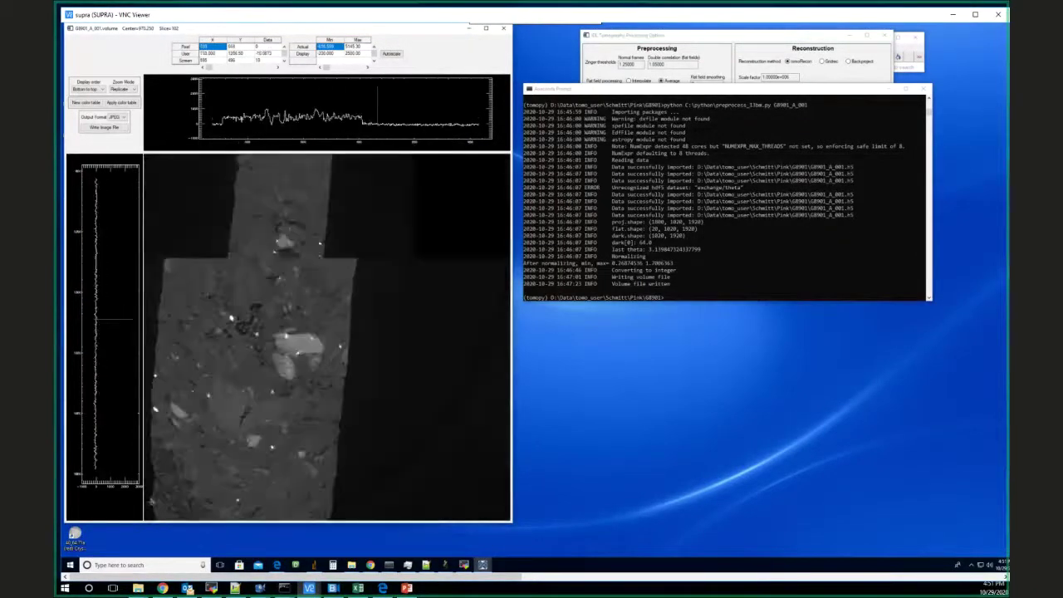
right_click(324, 299)
left_click(245, 278)
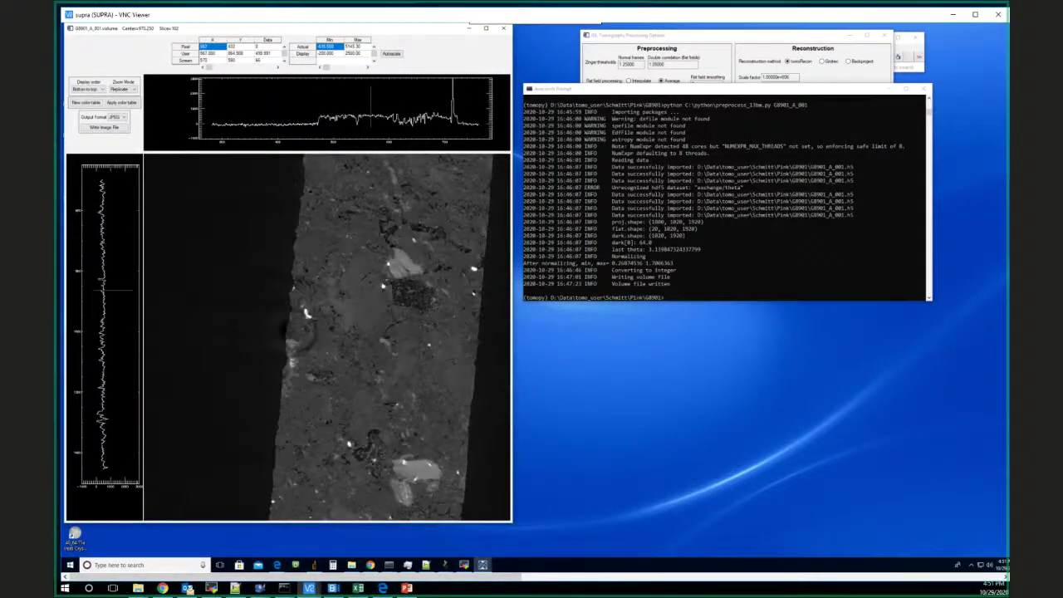
right_click(349, 170)
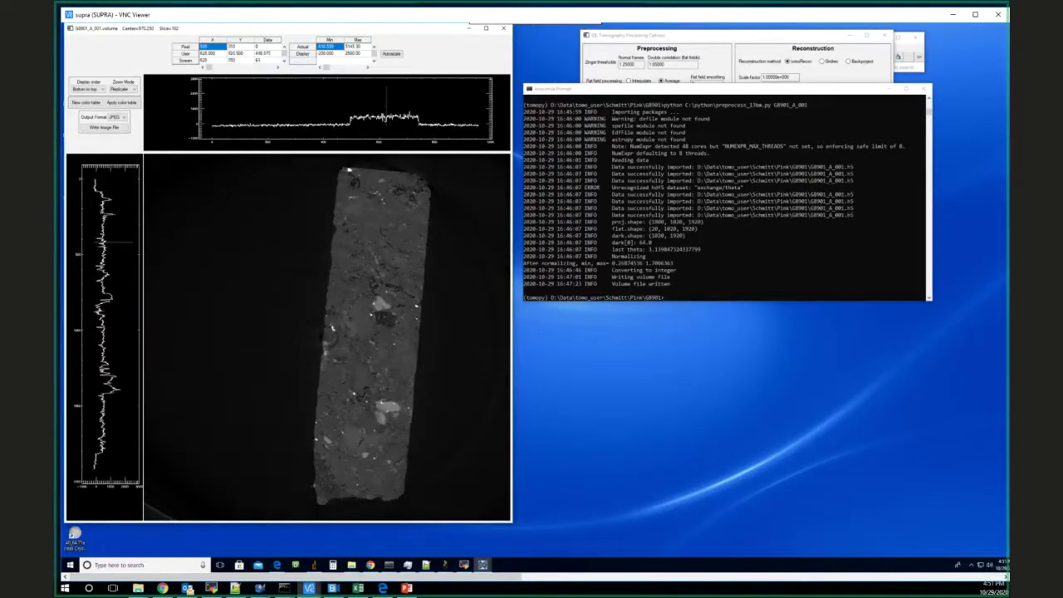
left_click(261, 280)
left_click(178, 369)
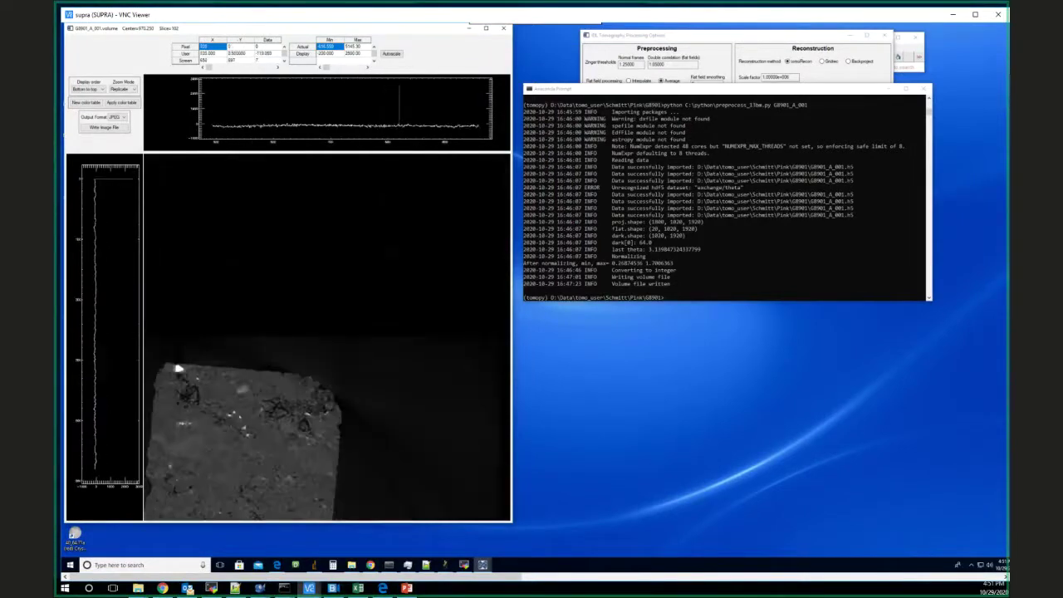
right_click(179, 368)
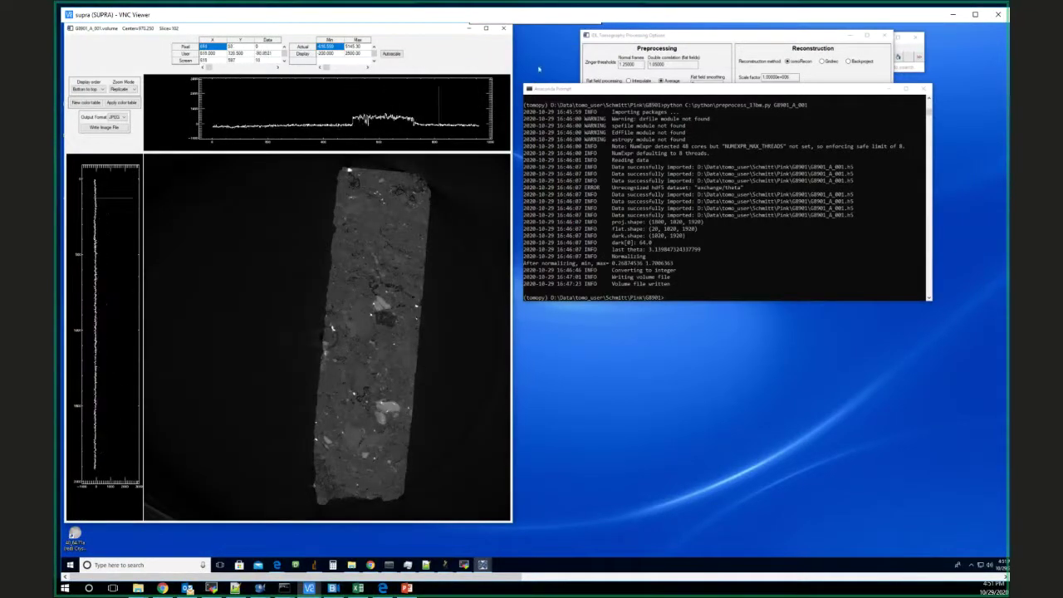
Step: Check the reconstruction options, close the slice image, and reconstruct the entire GB901_A_001 volume
left_click(792, 77)
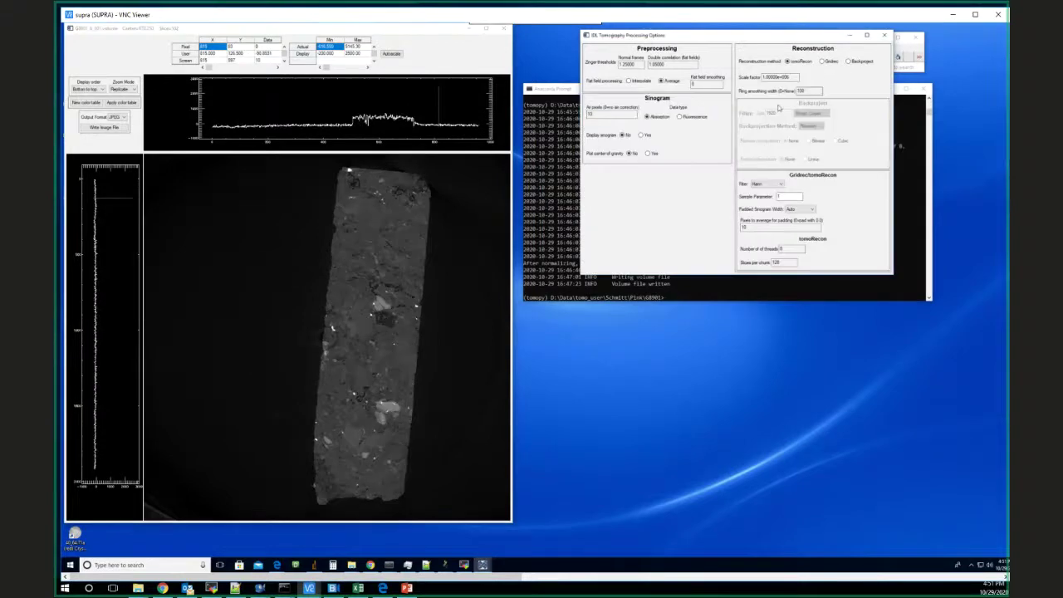
left_click(399, 30)
left_click_drag(400, 31, 391, 55)
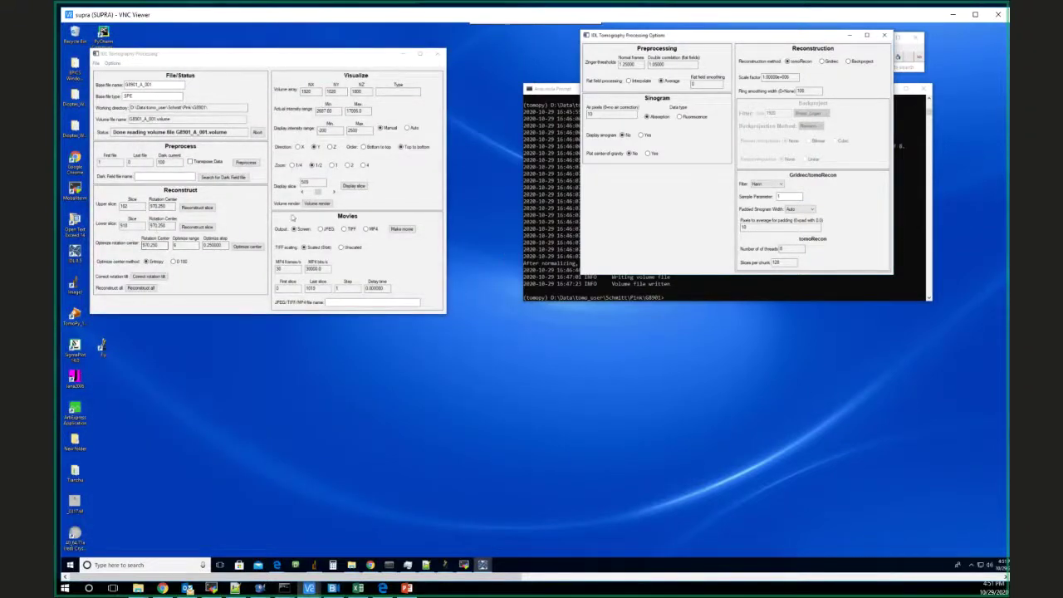
left_click(152, 287)
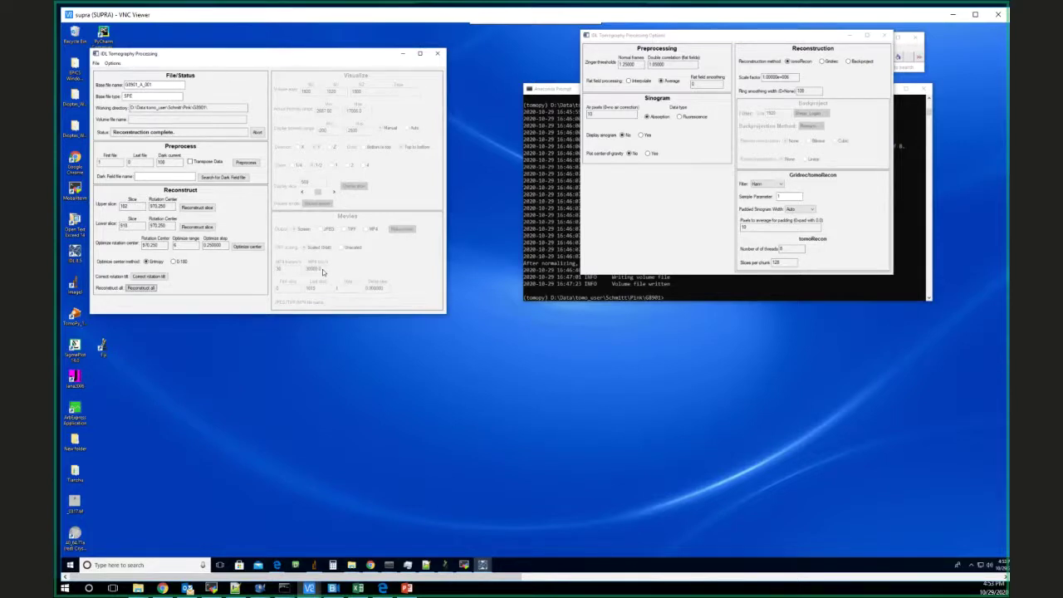
Step: Load the reconstructed volume GB901_A_001recon.volume, display its Y-direction slice, and close the image window
left_click(95, 64)
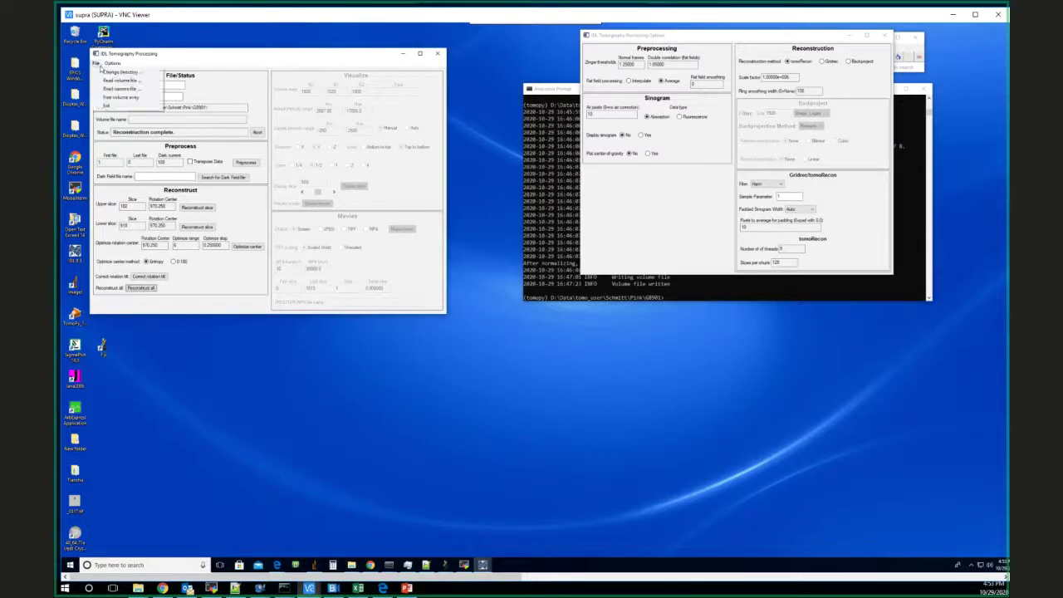
left_click(116, 84)
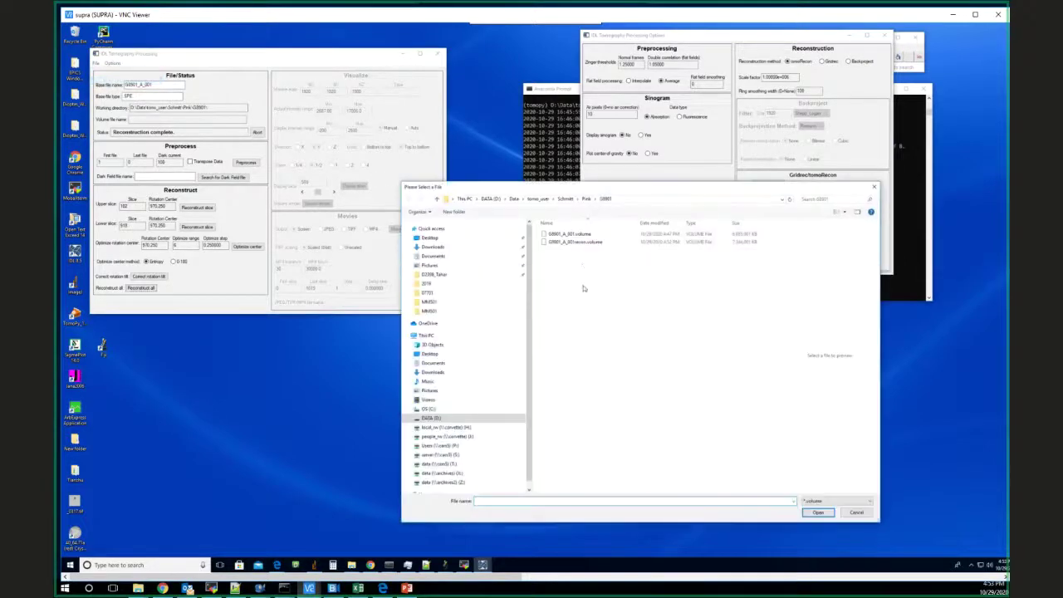
double_click(576, 242)
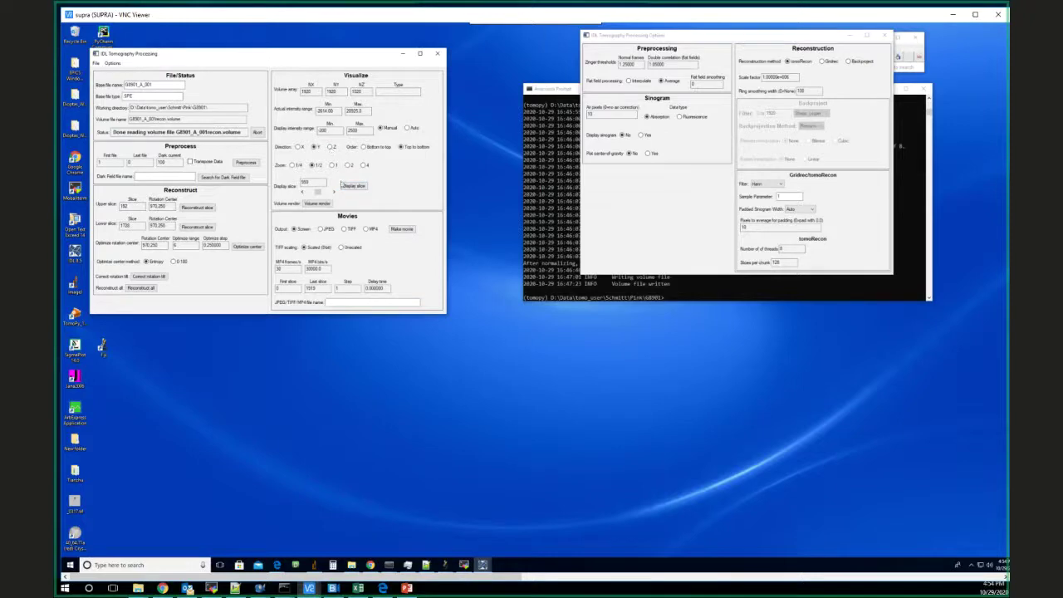
left_click(354, 186)
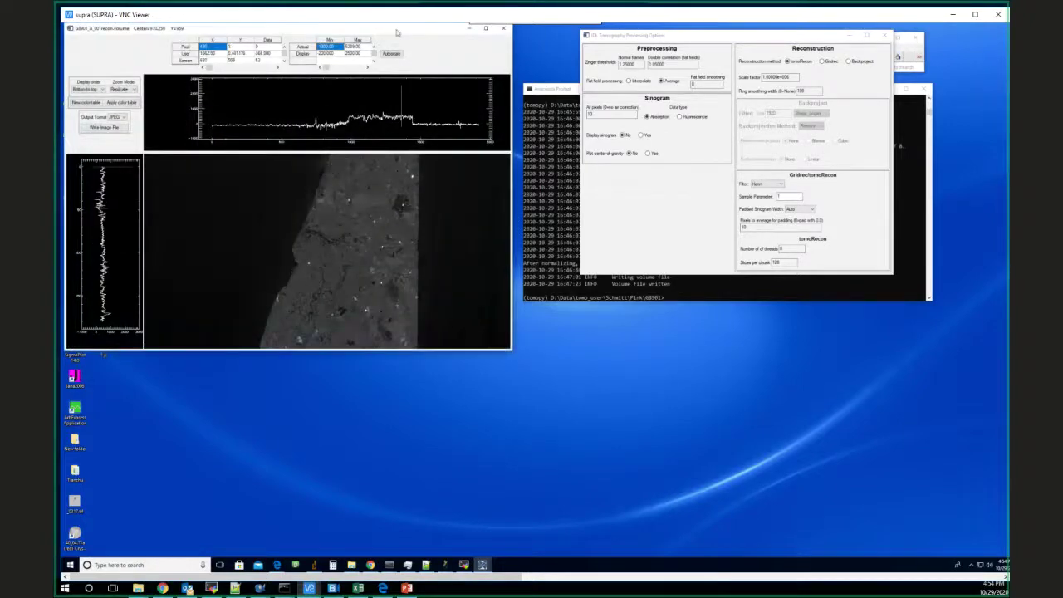
left_click_drag(398, 31, 430, 93)
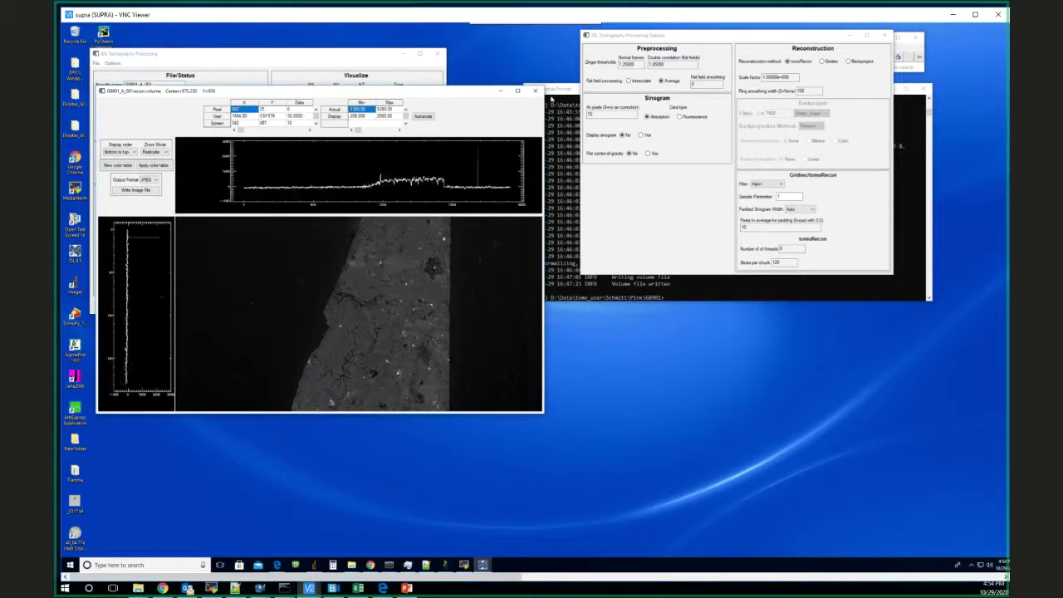
left_click(535, 90)
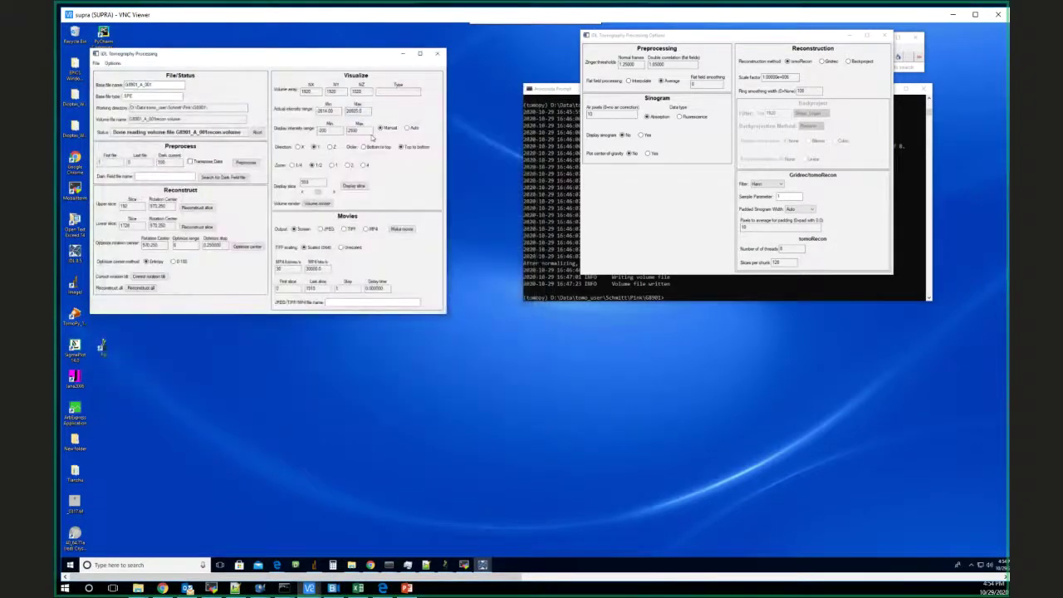
Step: Set the maximum display intensity to 2000, display the Y slice, and close the image
double_click(355, 131)
type("20")
left_click(354, 186)
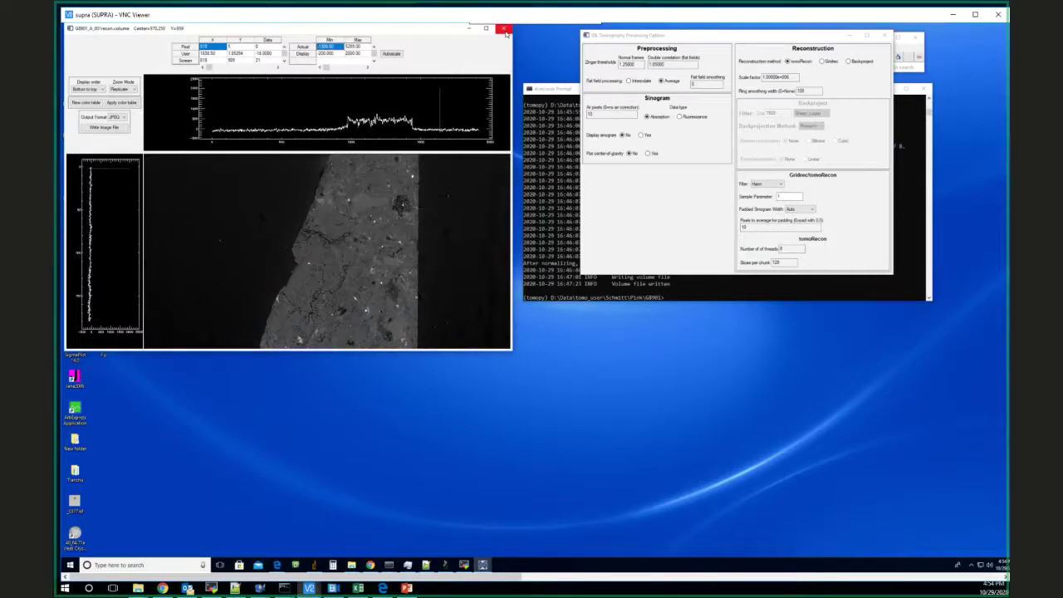
left_click(505, 31)
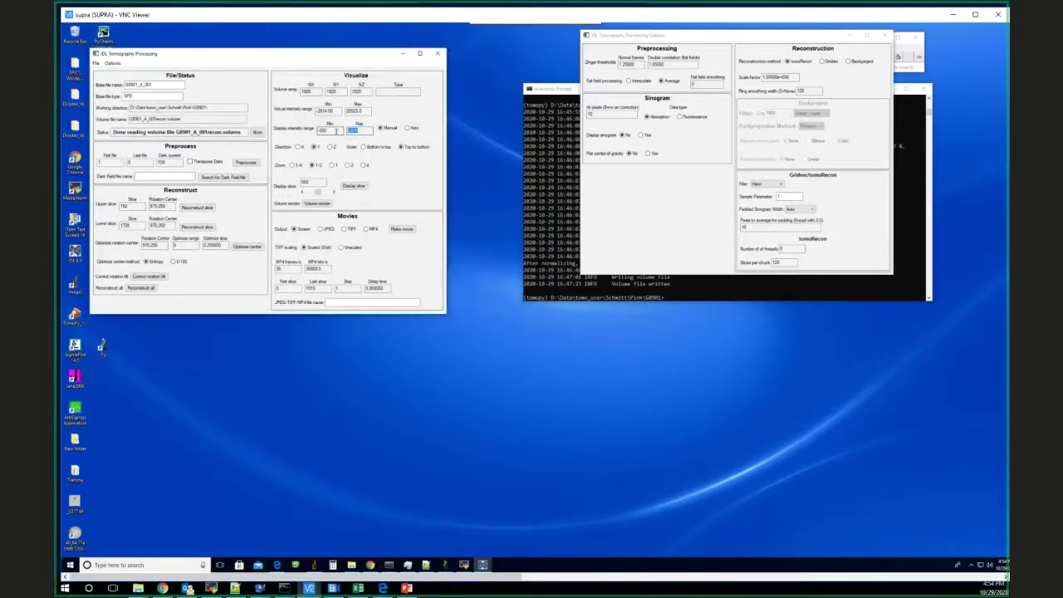
Step: Set the maximum display intensity to 1500, redisplay the Y slice, and close the image
type("1500")
left_click(353, 185)
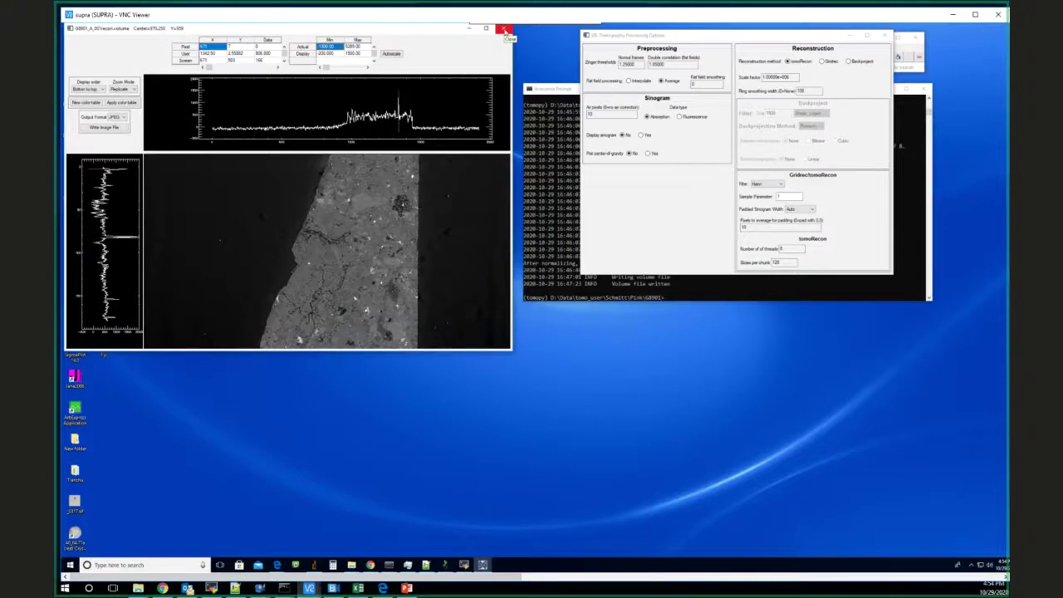
left_click(504, 31)
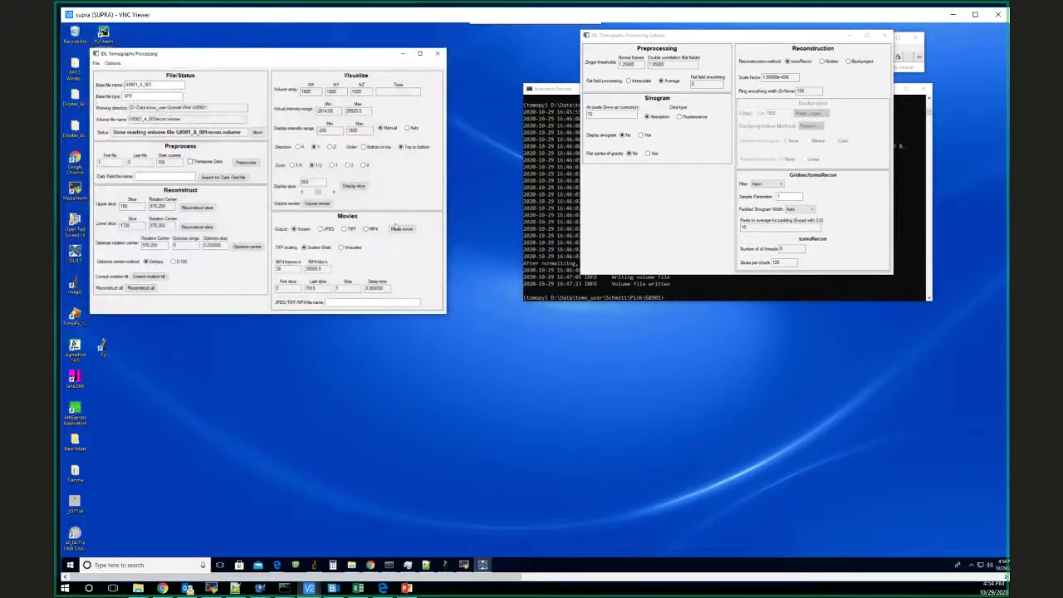
Step: Set the display zoom to 1 and play an on-screen movie through the reconstructed volume's Y slices
left_click(334, 165)
left_click(405, 230)
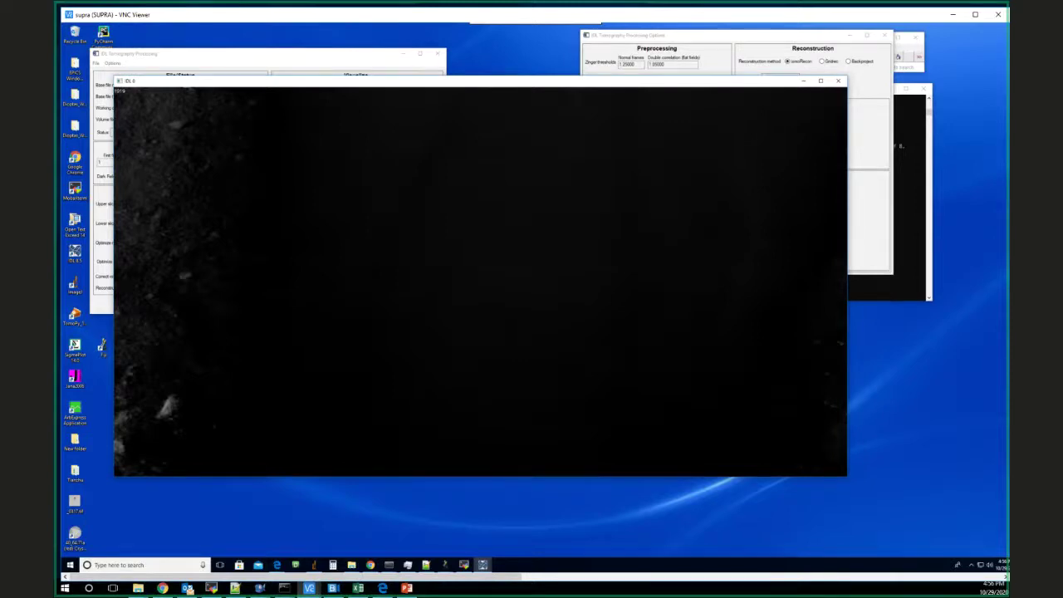
Step: Switch to the Anaconda Prompt and run C:\python\preprocess_13bm.py on the dataset GB901_A_002
left_click(890, 290)
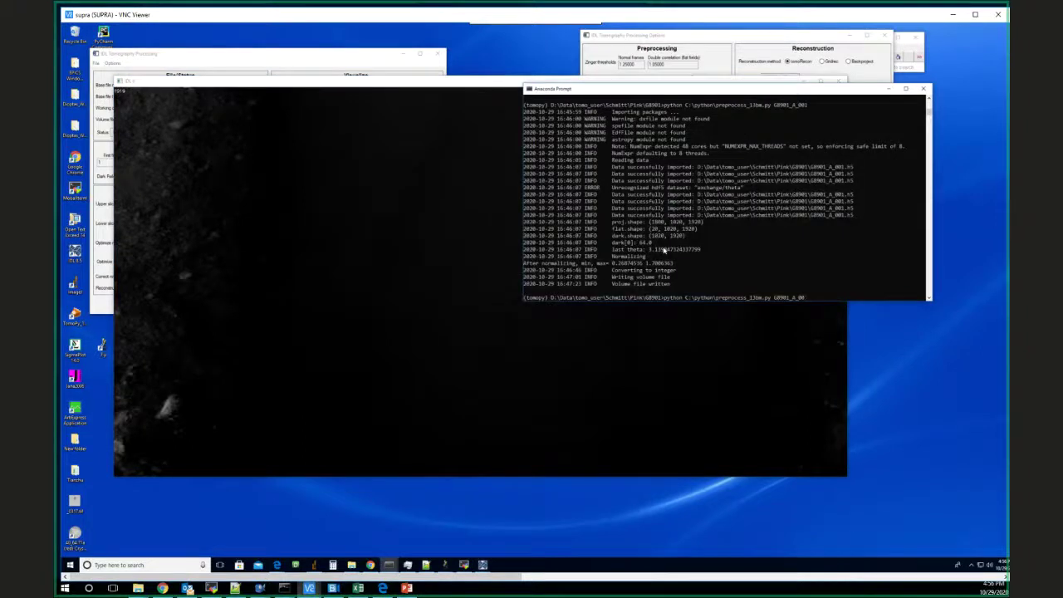
key("Return")
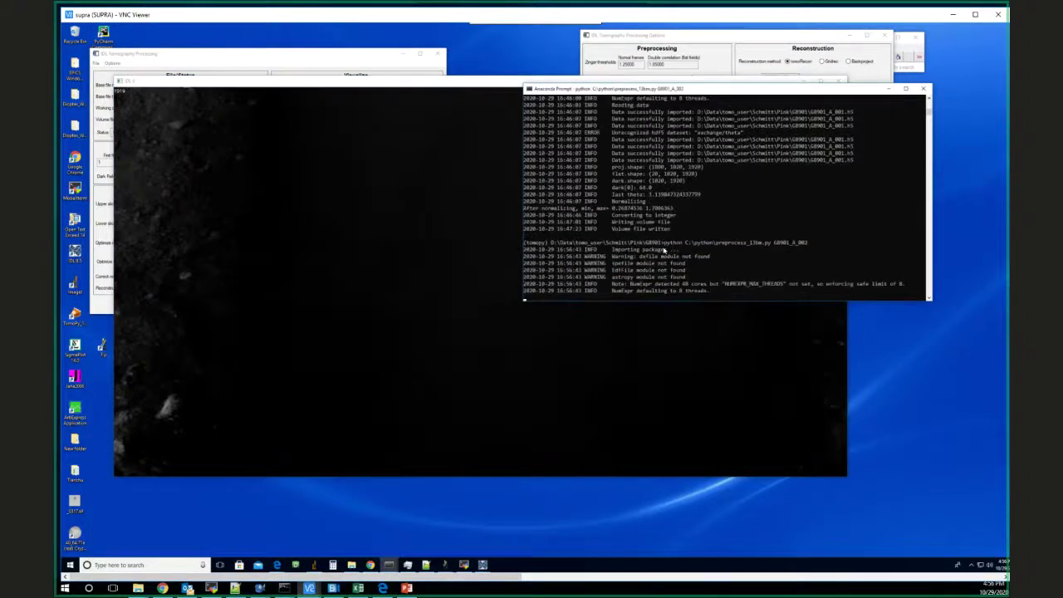